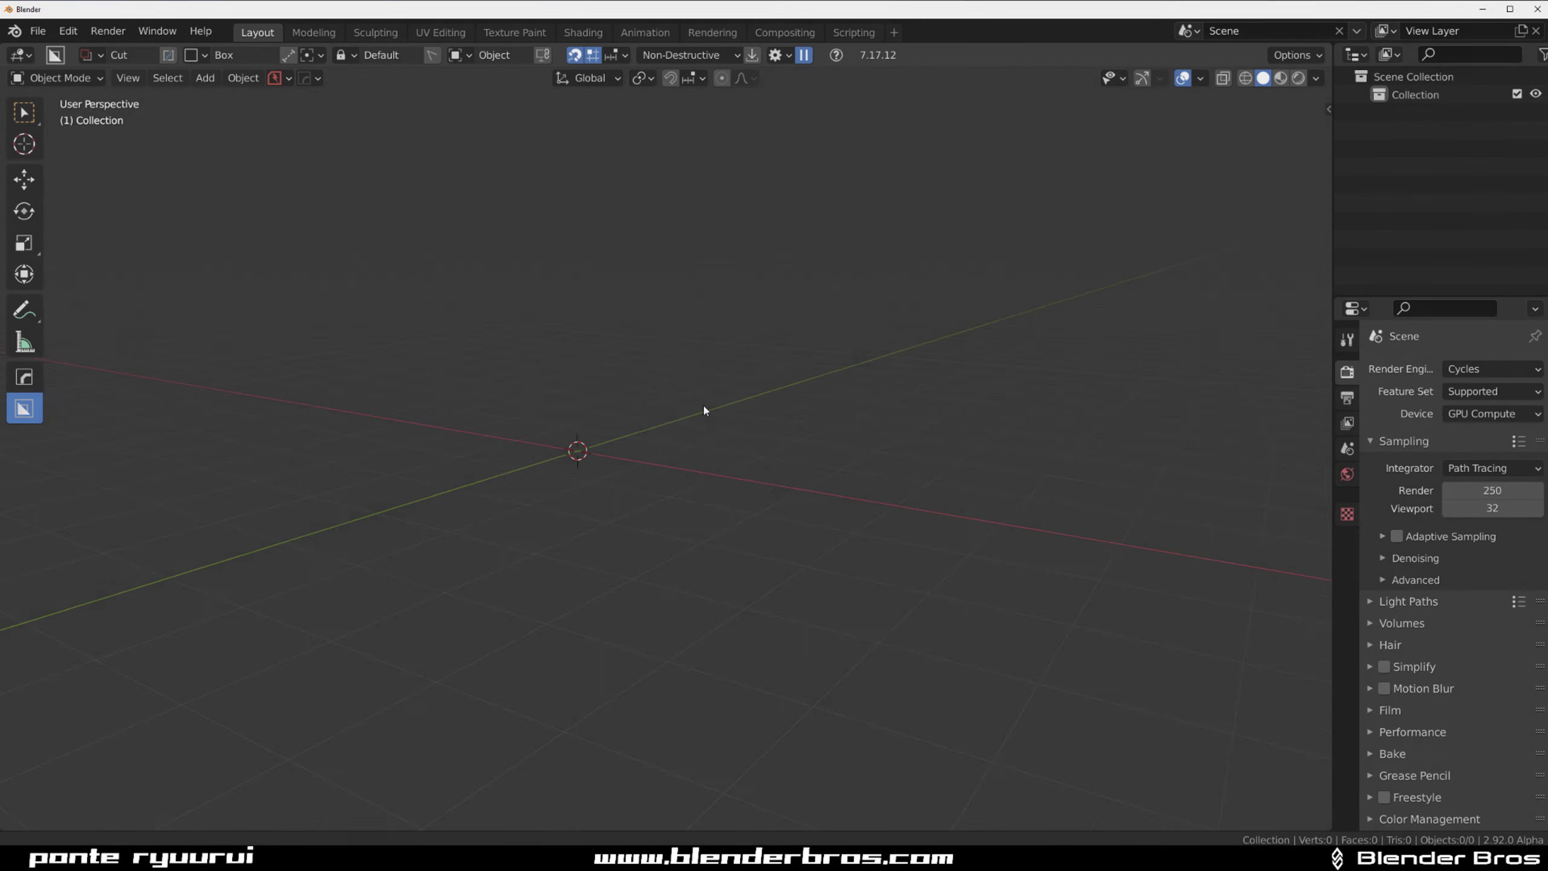
Step: Add a cylinder mesh at the world origin
{"action": "middle_click_drag", "start_coordinate": [704, 407], "coordinate": [811, 428], "text": "shift"}
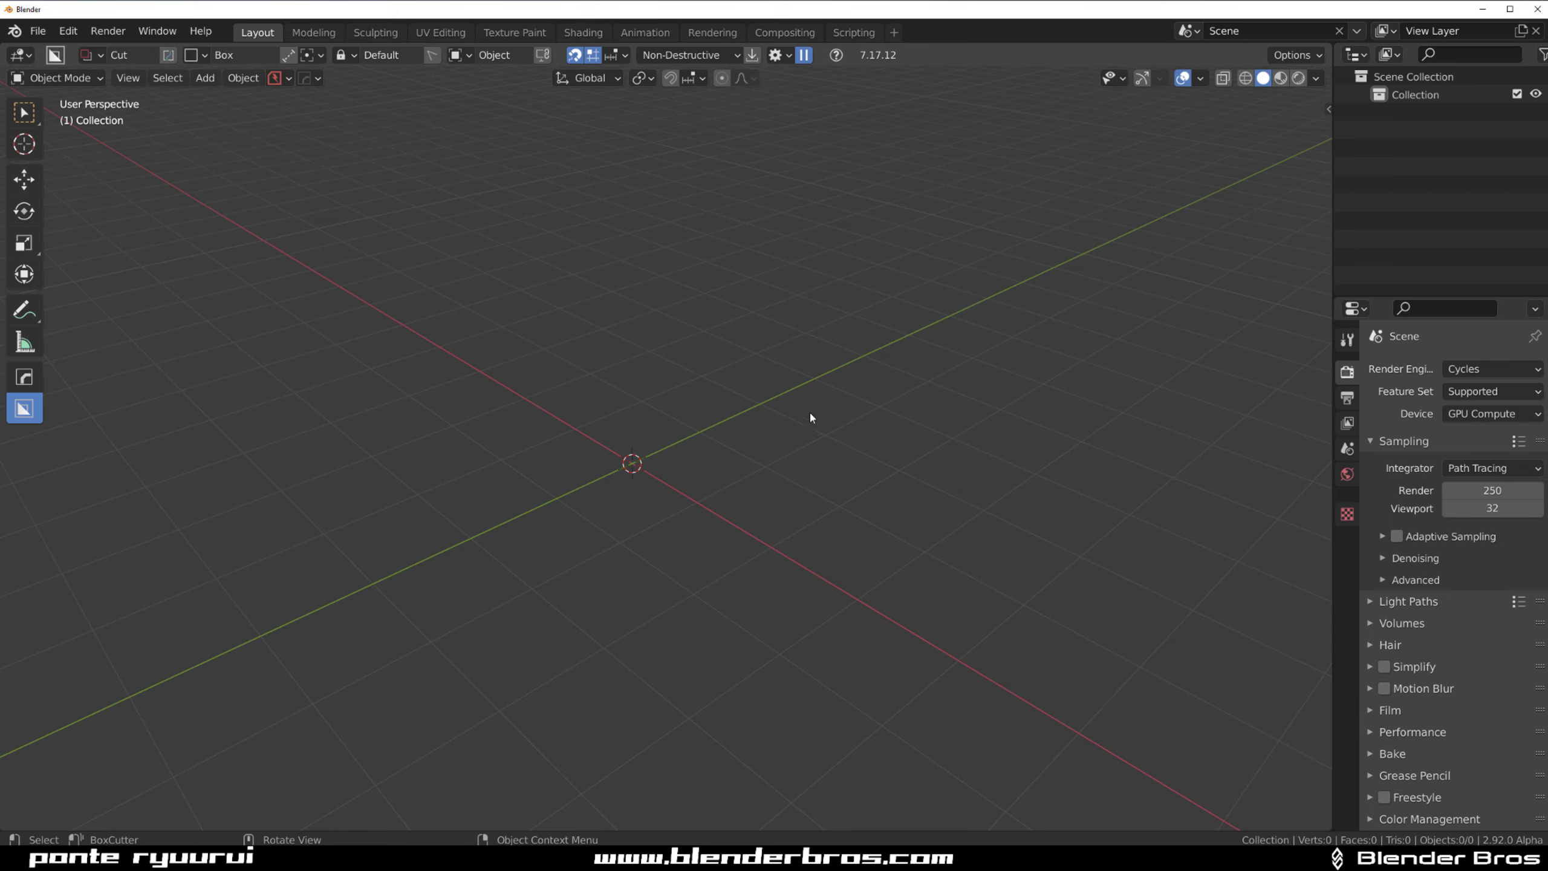
{"action": "middle_click_drag", "start_coordinate": [759, 369], "coordinate": [725, 467]}
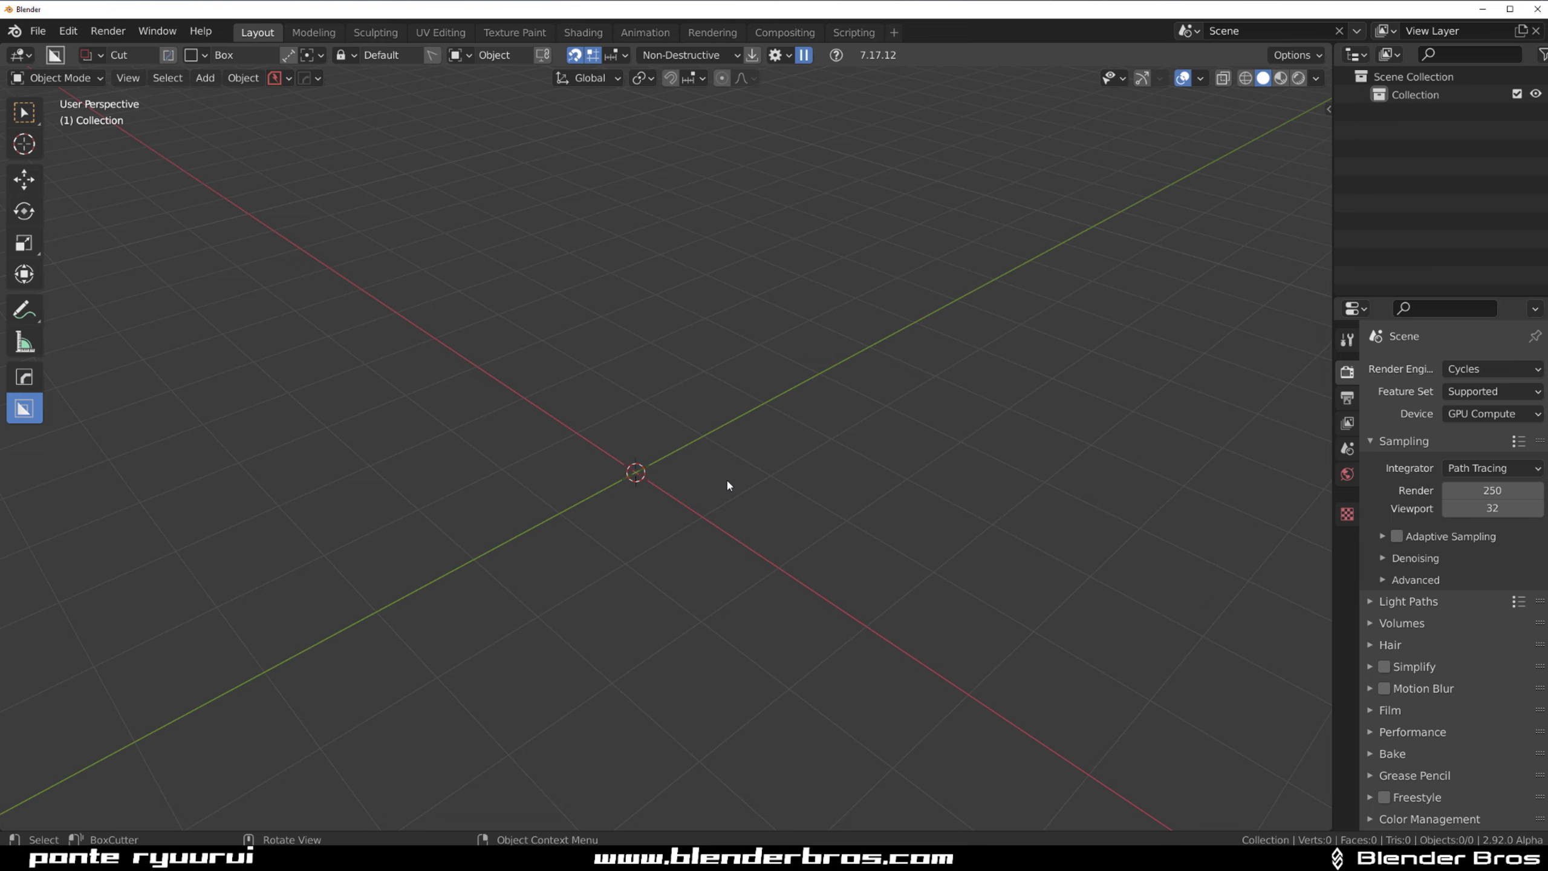
{"action": "middle_click_drag", "start_coordinate": [667, 481], "coordinate": [747, 386]}
{"action": "key", "text": "shift+a"}
{"action": "mouse_move", "coordinate": [748, 390]}
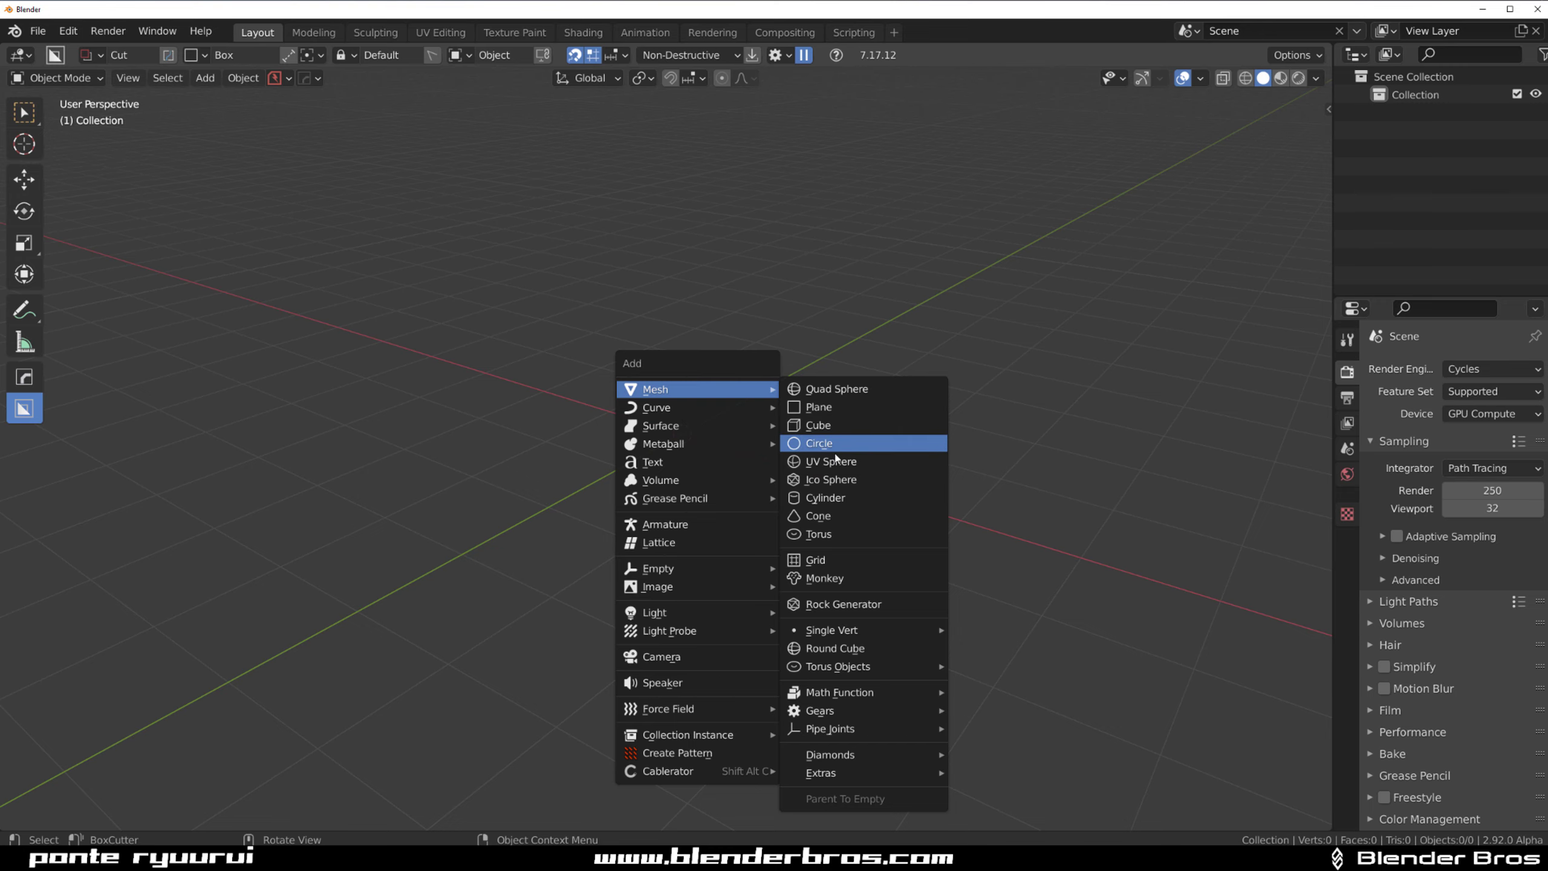
{"action": "left_click", "coordinate": [839, 498]}
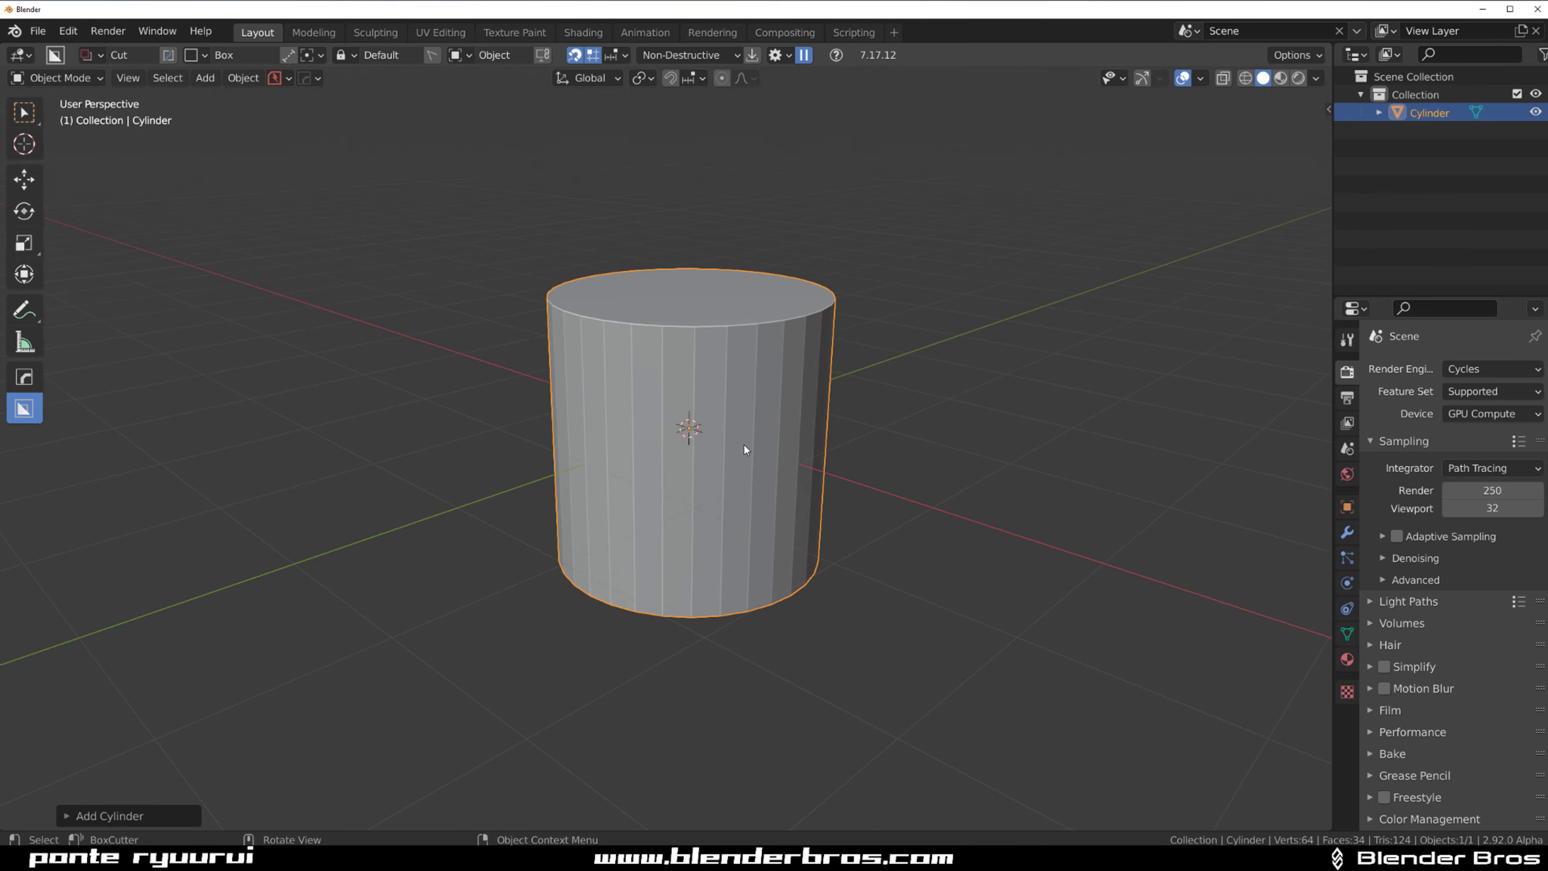
Step: Duplicate the cylinder along the Y axis so that the copy partly overlaps the original
{"action": "scroll", "coordinate": [745, 445], "scroll_direction": "down", "scroll_amount": 2}
{"action": "key", "text": "shift+d"}
{"action": "key", "text": "y"}
{"action": "left_click", "coordinate": [712, 511]}
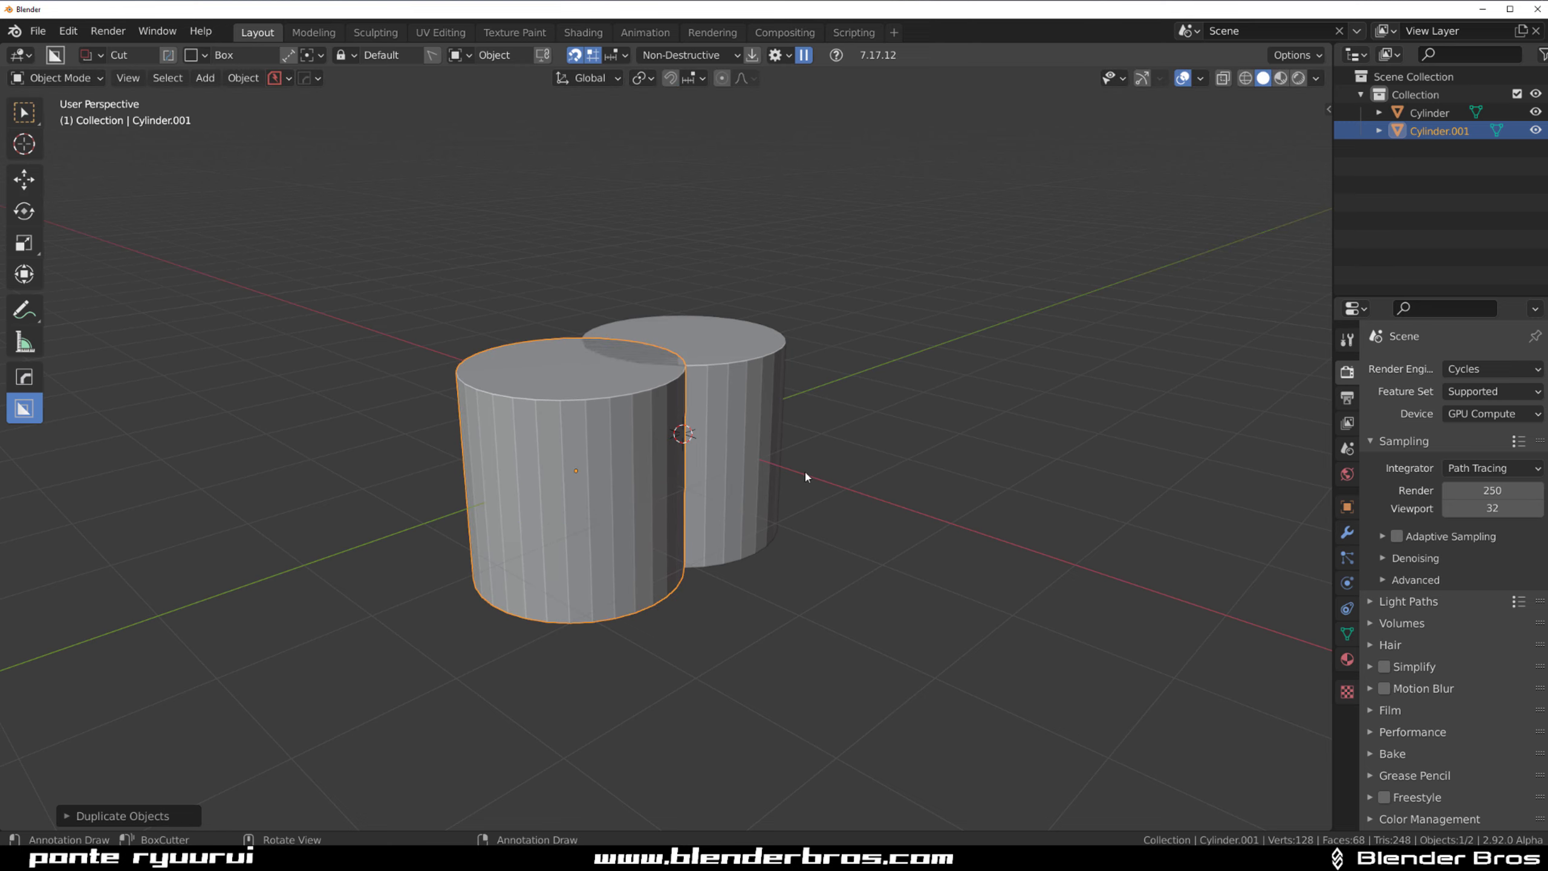
Step: Rotate the duplicate cylinder around X until it lies horizontally and scale it down to about 0.5
{"action": "key", "text": "r"}
{"action": "key", "text": "x"}
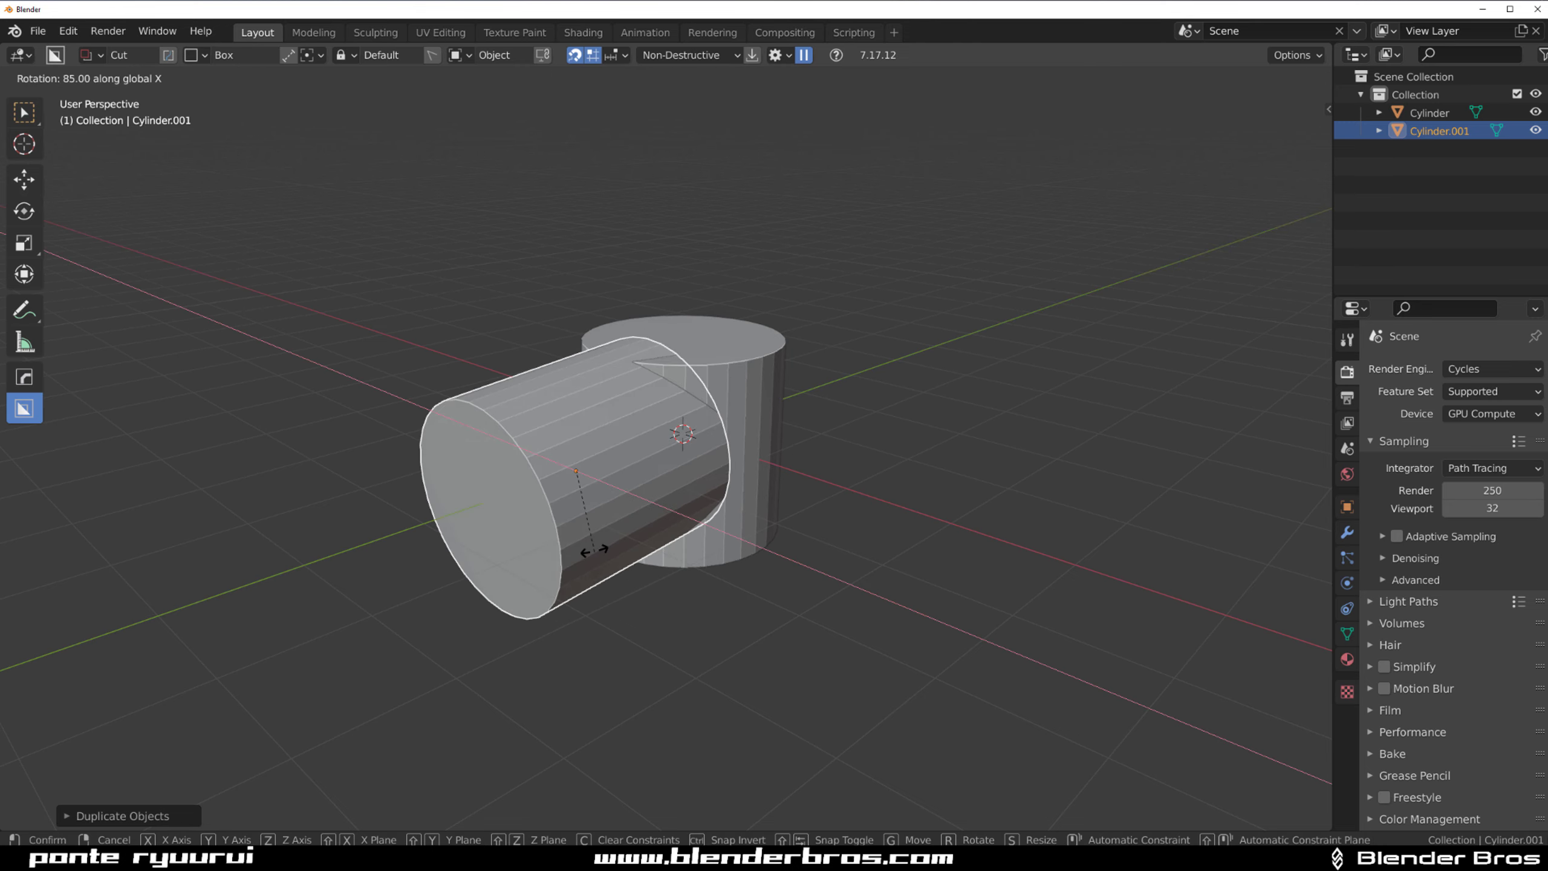
{"action": "left_click", "coordinate": [599, 604]}
{"action": "key", "text": "s"}
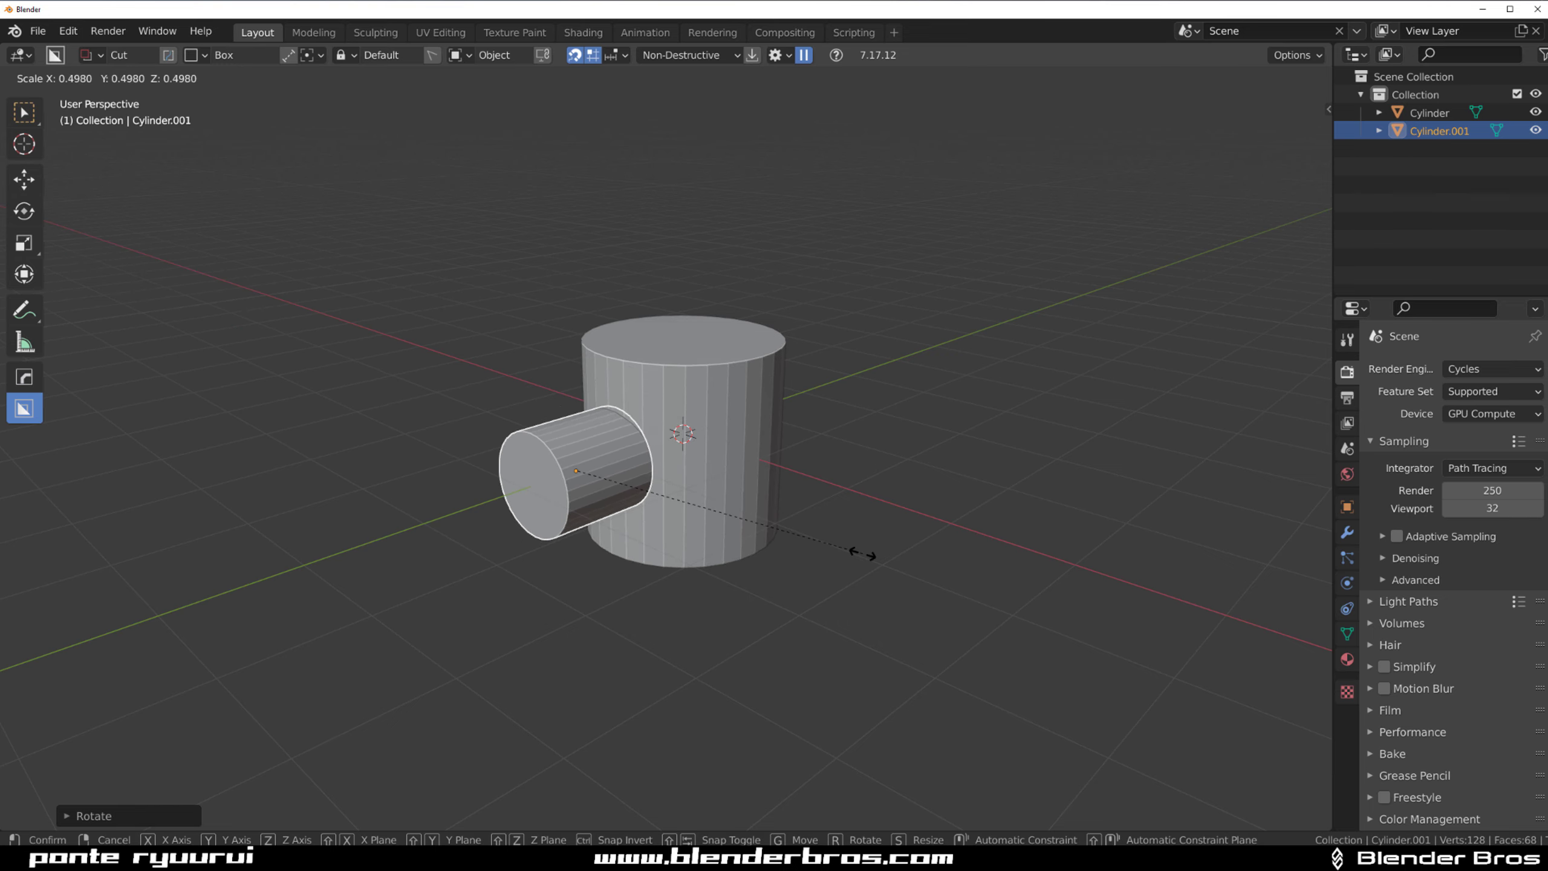
{"action": "left_click", "coordinate": [858, 553]}
Step: Select both cylinders and apply the HardOps Sharpen operation to them
{"action": "scroll", "coordinate": [742, 555], "scroll_direction": "up", "scroll_amount": 3}
{"action": "left_click", "coordinate": [743, 426], "text": "shift"}
{"action": "key", "text": "q"}
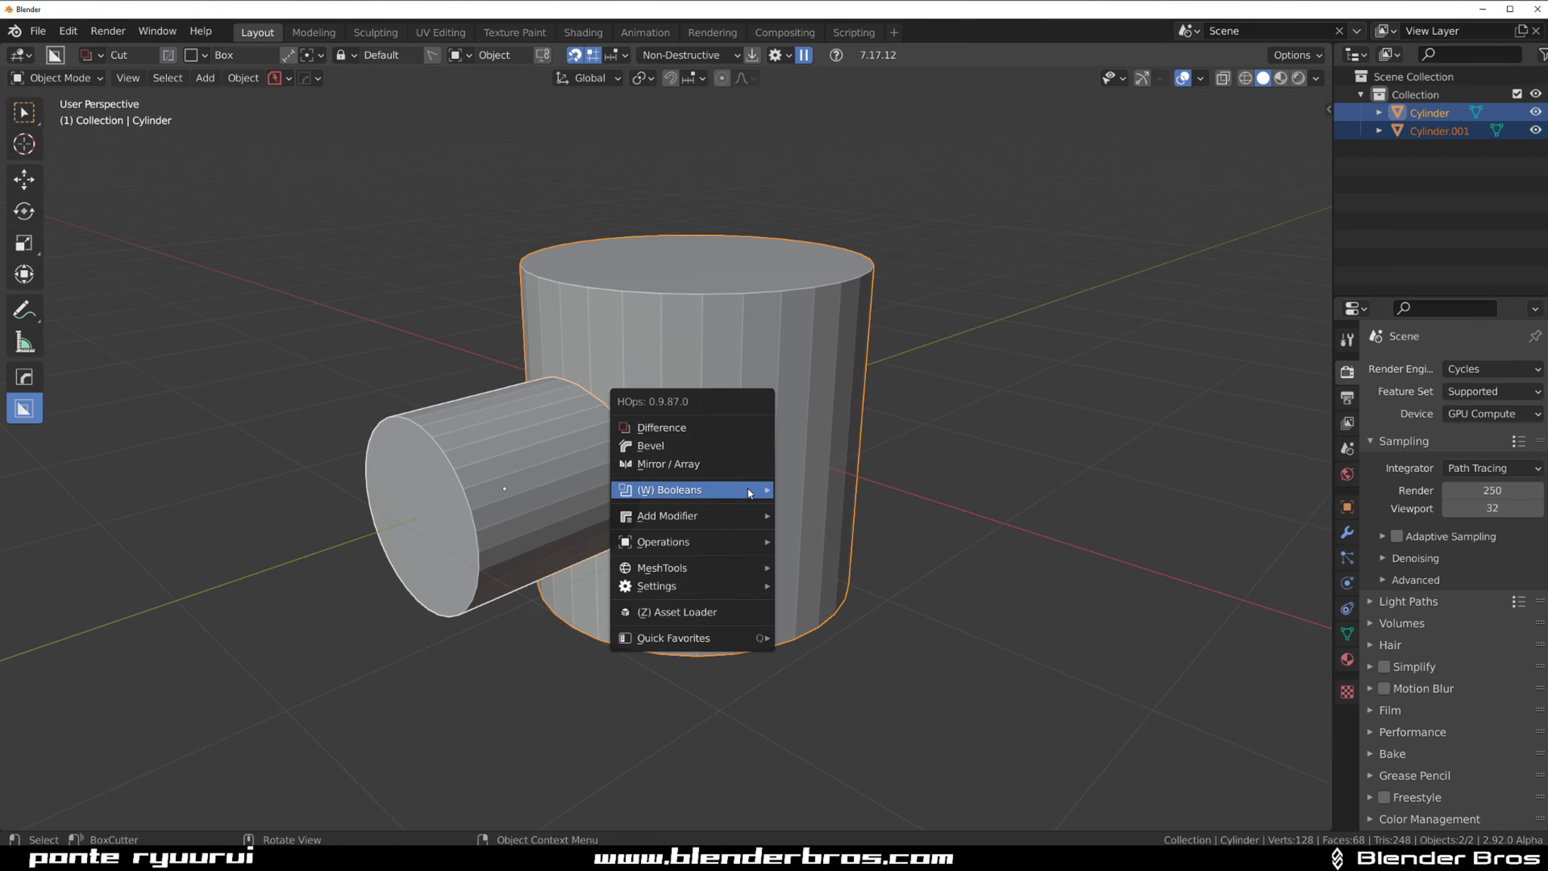
{"action": "mouse_move", "coordinate": [751, 542]}
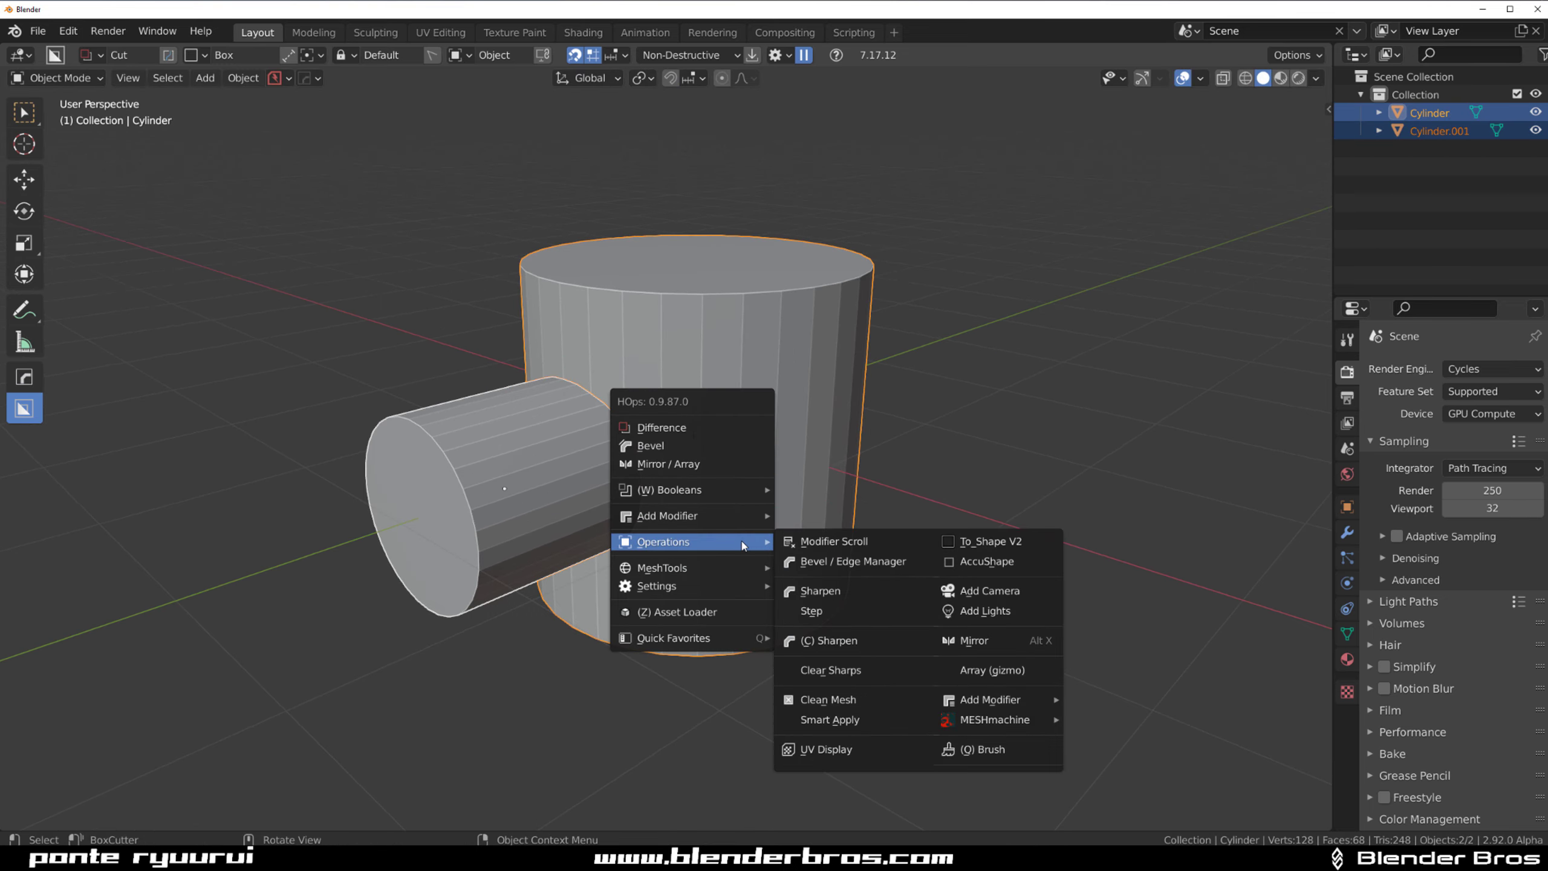
{"action": "left_click", "coordinate": [834, 593]}
Step: Add one centred loop cut around the small horizontal cylinder in edit mode and return to object mode
{"action": "left_click", "coordinate": [563, 432]}
{"action": "key", "text": "Tab"}
{"action": "left_click", "coordinate": [551, 501]}
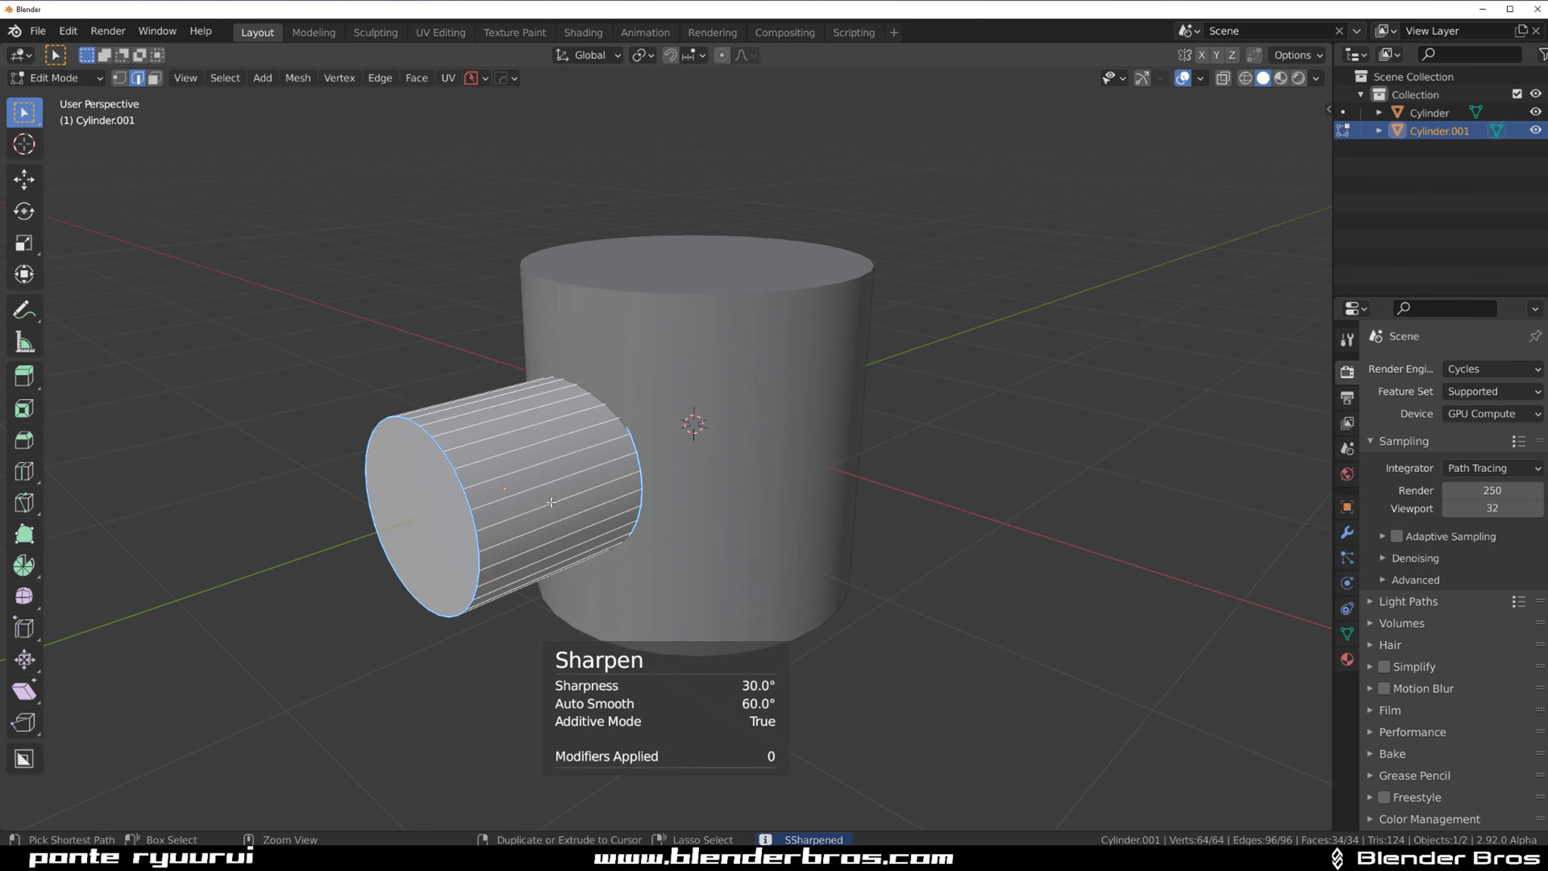
{"action": "key", "text": "ctrl+r"}
{"action": "left_click", "coordinate": [551, 500]}
{"action": "right_click", "coordinate": [551, 501]}
{"action": "right_click", "coordinate": [551, 501]}
{"action": "left_click", "coordinate": [757, 429]}
{"action": "key", "text": "Tab"}
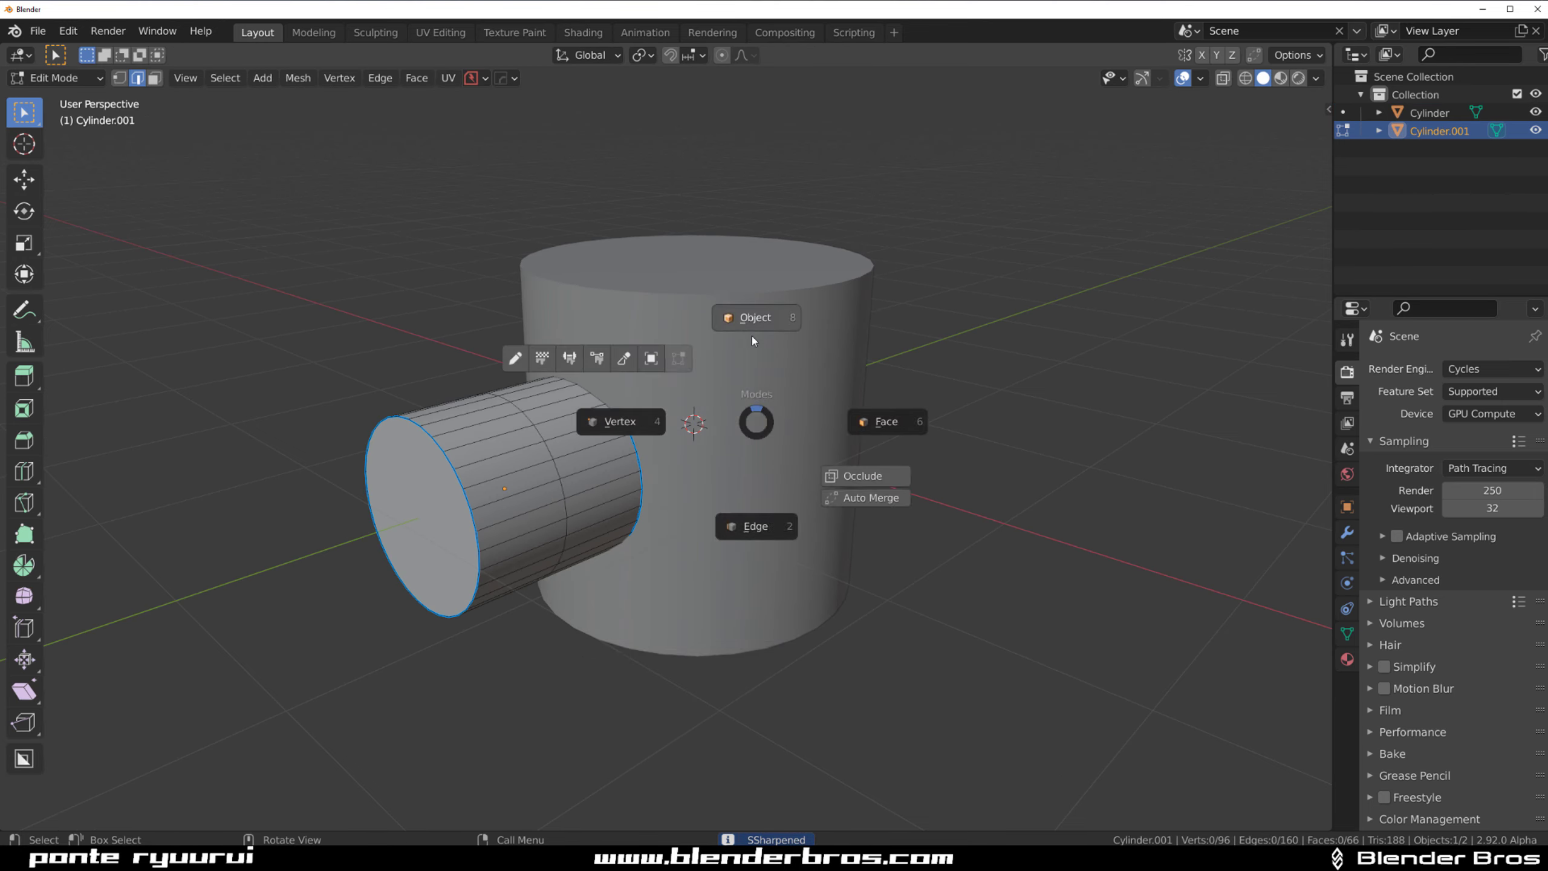
{"action": "left_click", "coordinate": [753, 338]}
Step: Add two loop cuts around the large cylinder, sliding one up above the side cylinder and the other down near the base
{"action": "left_click", "coordinate": [750, 436]}
{"action": "key", "text": "Tab"}
{"action": "left_click", "coordinate": [739, 546]}
{"action": "key", "text": "ctrl+r"}
{"action": "left_click", "coordinate": [745, 427]}
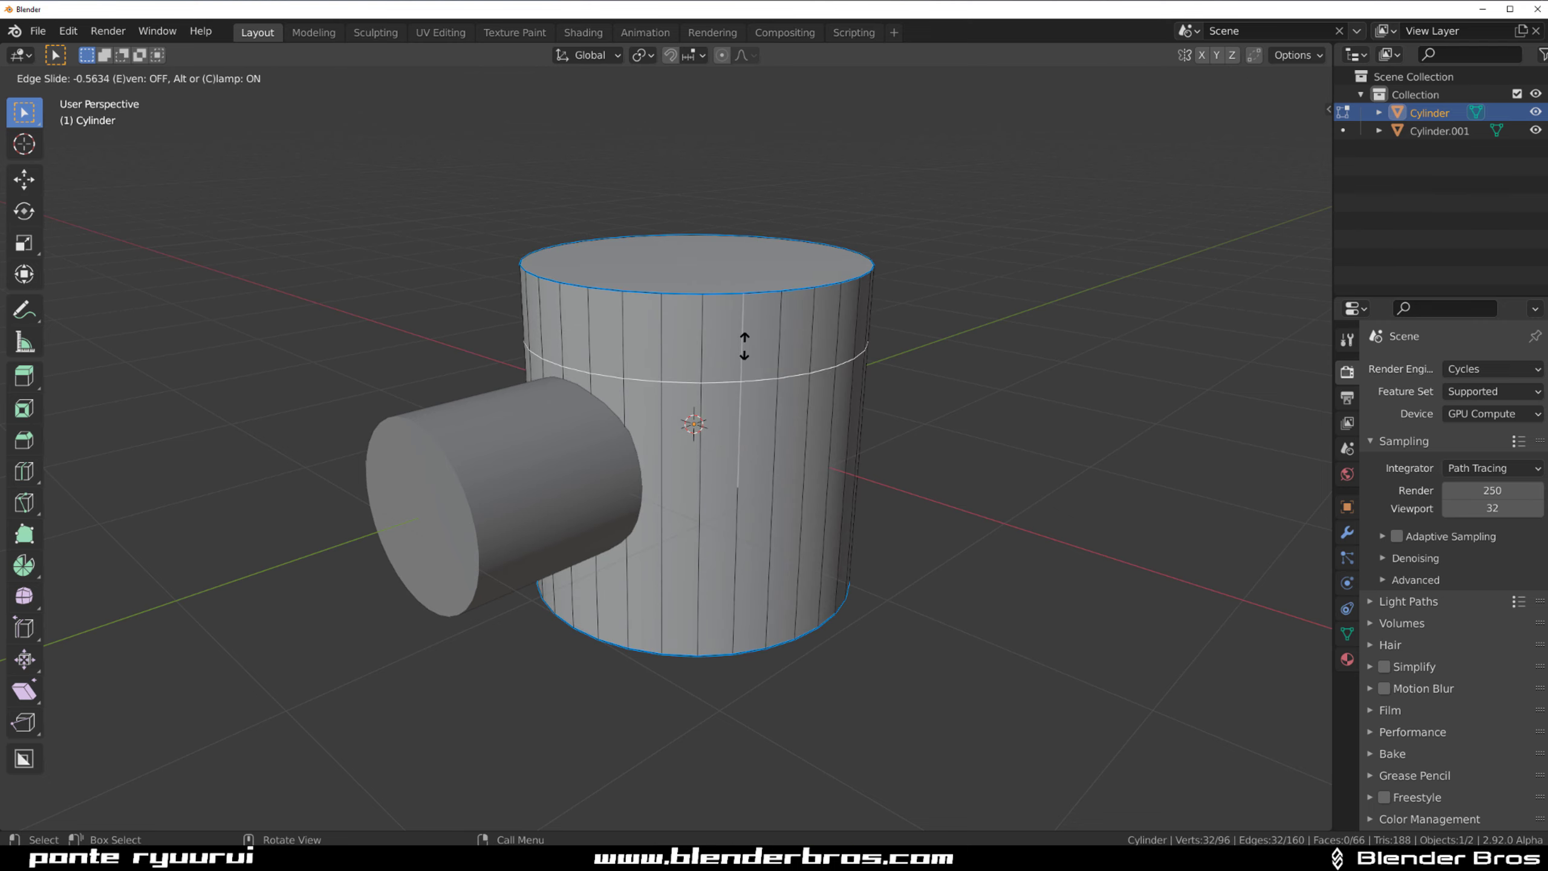
{"action": "left_click", "coordinate": [743, 346]}
{"action": "key", "text": "ctrl+r"}
{"action": "left_click", "coordinate": [733, 485]}
{"action": "left_click", "coordinate": [732, 522]}
Step: Add five evenly spaced loop cuts between the large cylinder's upper and lower loops and return to object mode
{"action": "key", "text": "ctrl+r"}
{"action": "scroll", "coordinate": [744, 476], "scroll_direction": "up", "scroll_amount": 4}
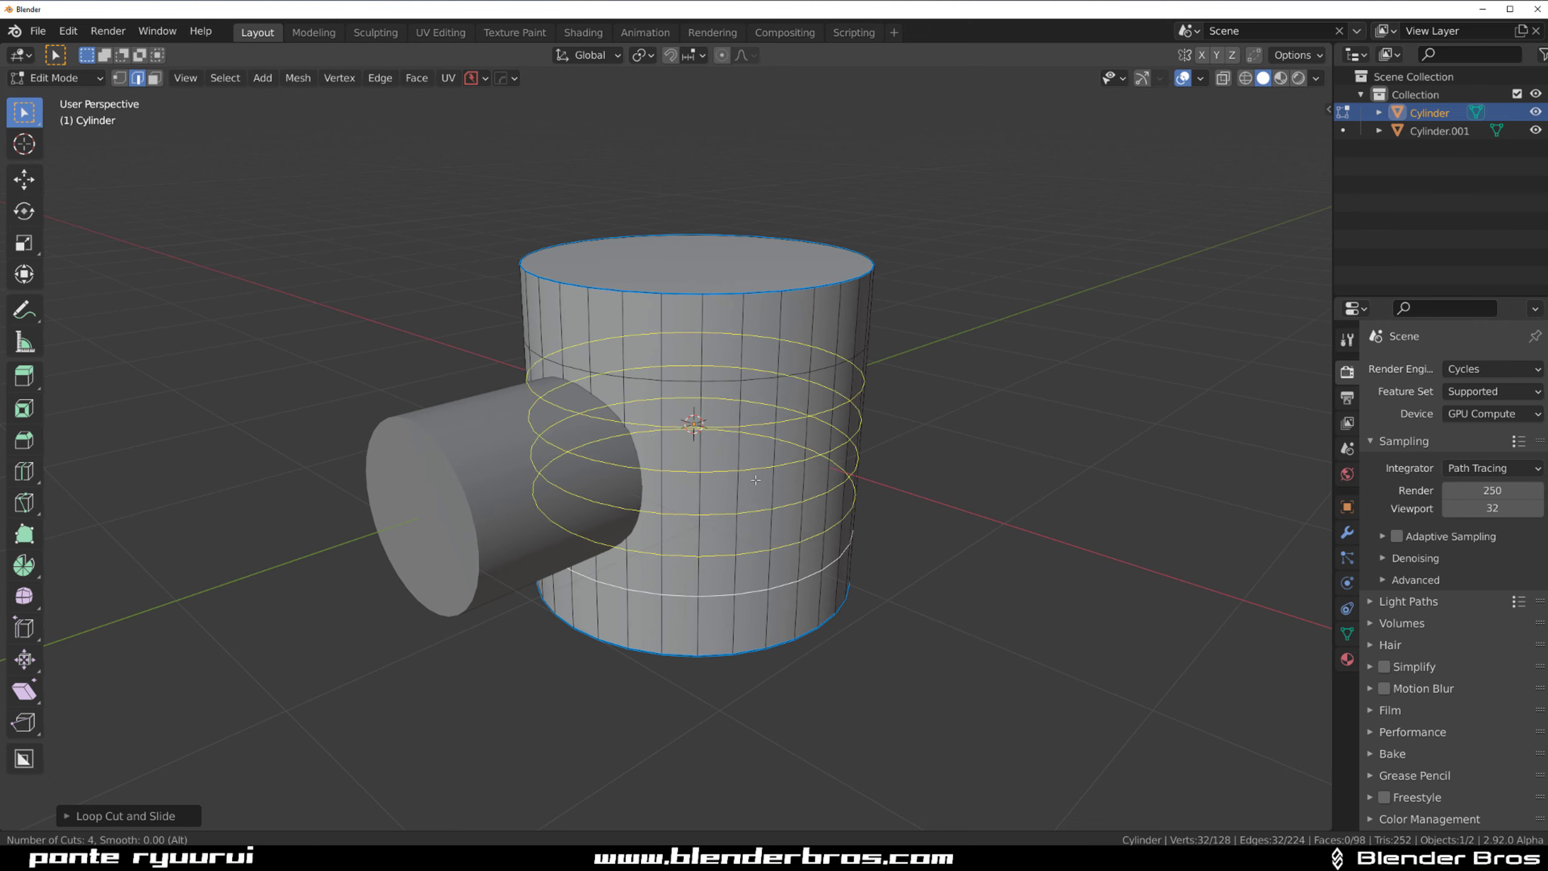
{"action": "left_click", "coordinate": [758, 481]}
{"action": "right_click", "coordinate": [757, 481]}
{"action": "key", "text": "Tab"}
Step: Move the small cylinder along Y deeper into the large cylinder
{"action": "left_click", "coordinate": [553, 484]}
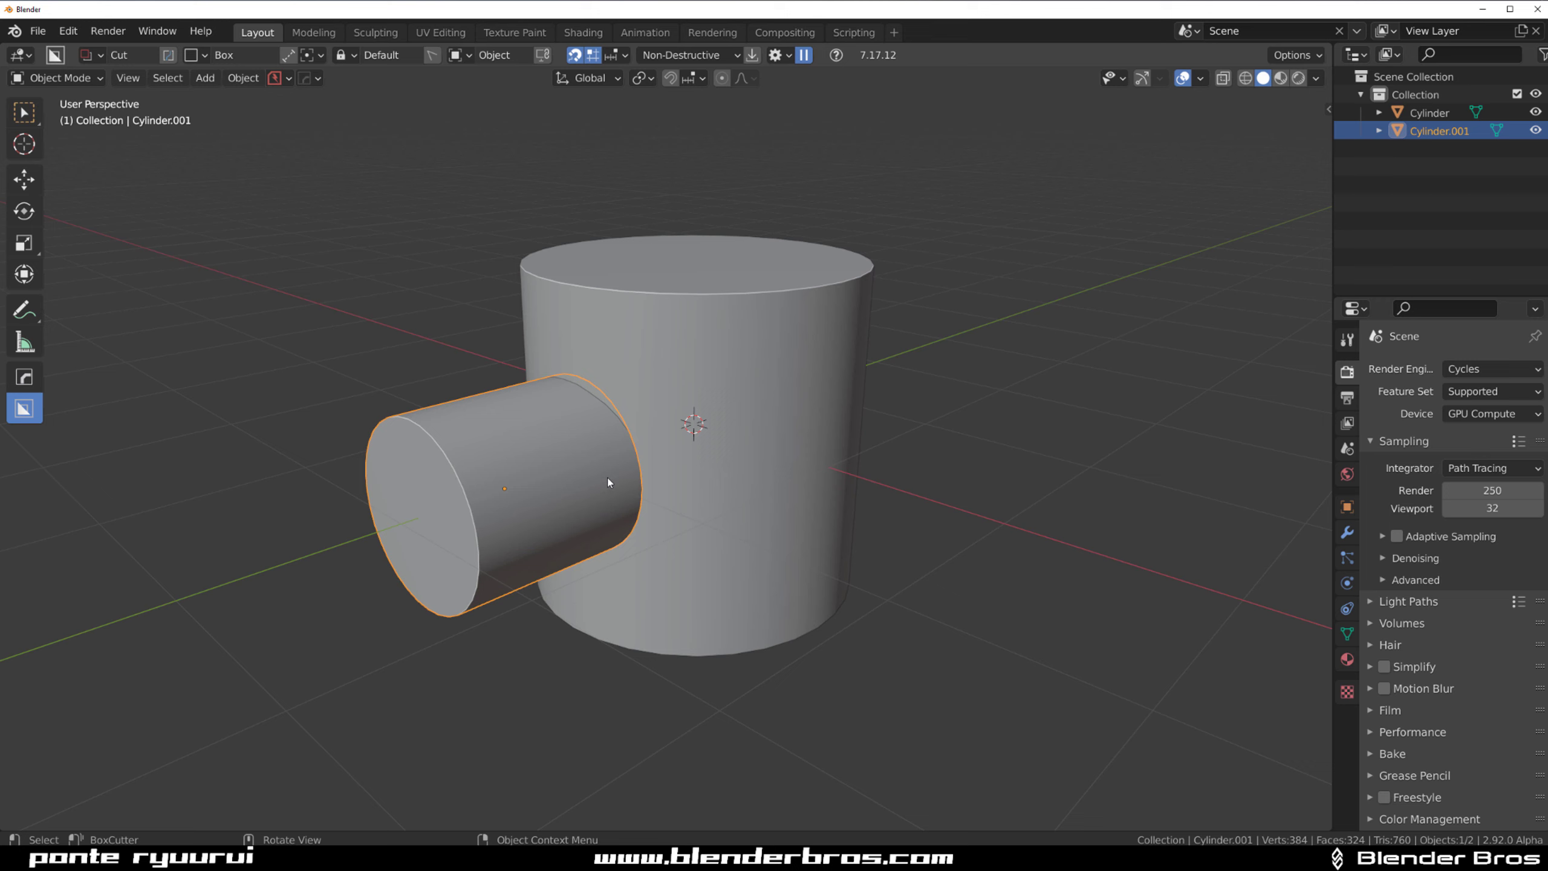
{"action": "key", "text": "g"}
{"action": "key", "text": "y"}
{"action": "left_click", "coordinate": [646, 476]}
Step: Join the small cylinder to the large one with a HardOps Union boolean
{"action": "left_click", "coordinate": [701, 418], "text": "shift"}
{"action": "key", "text": "q"}
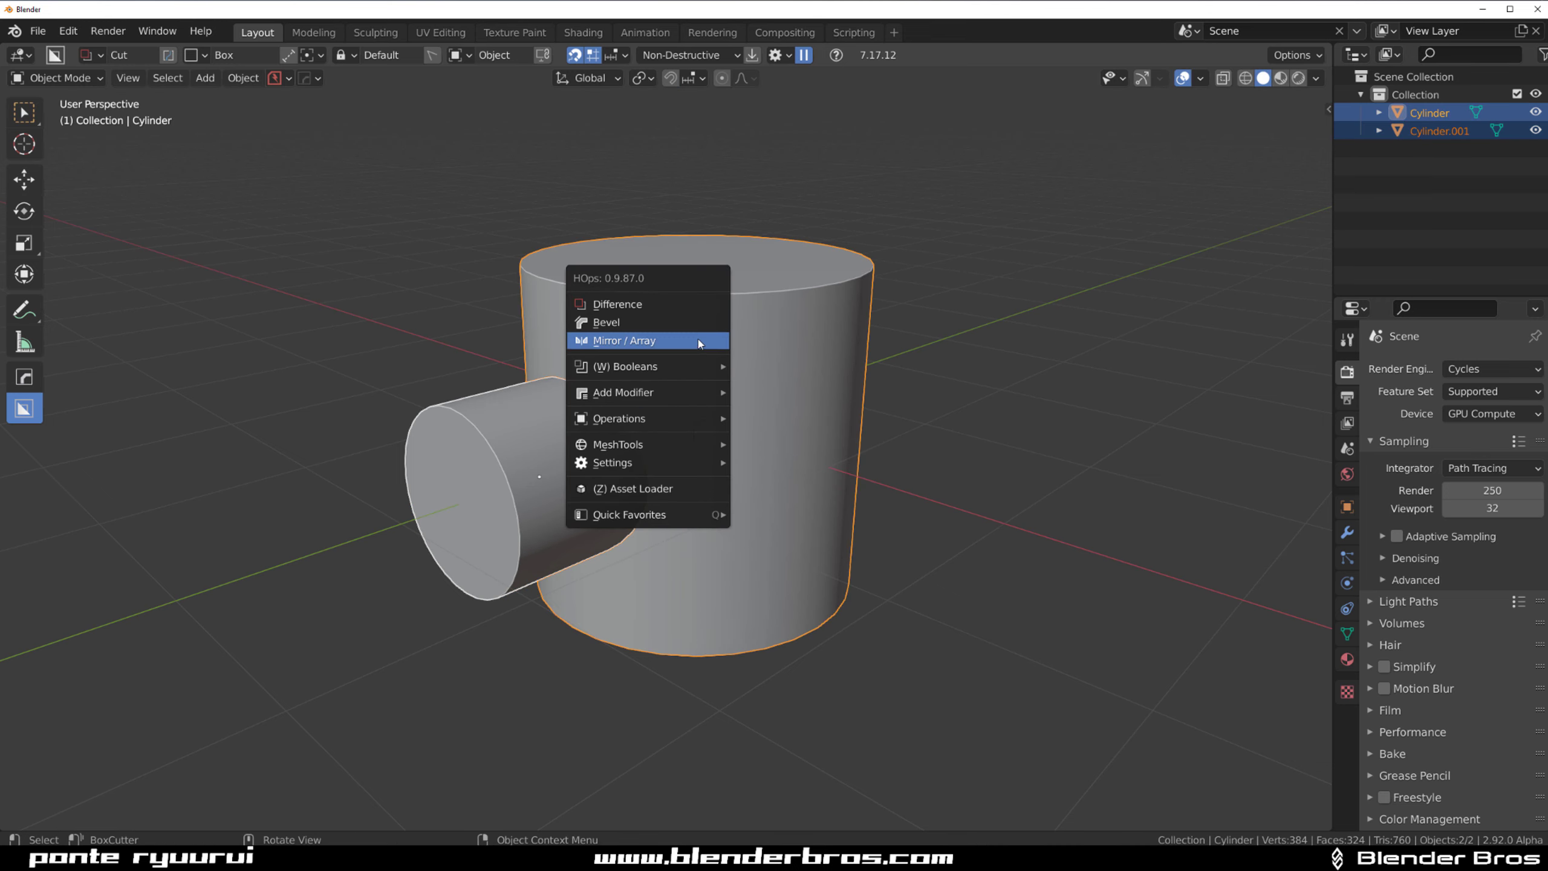
{"action": "mouse_move", "coordinate": [701, 368]}
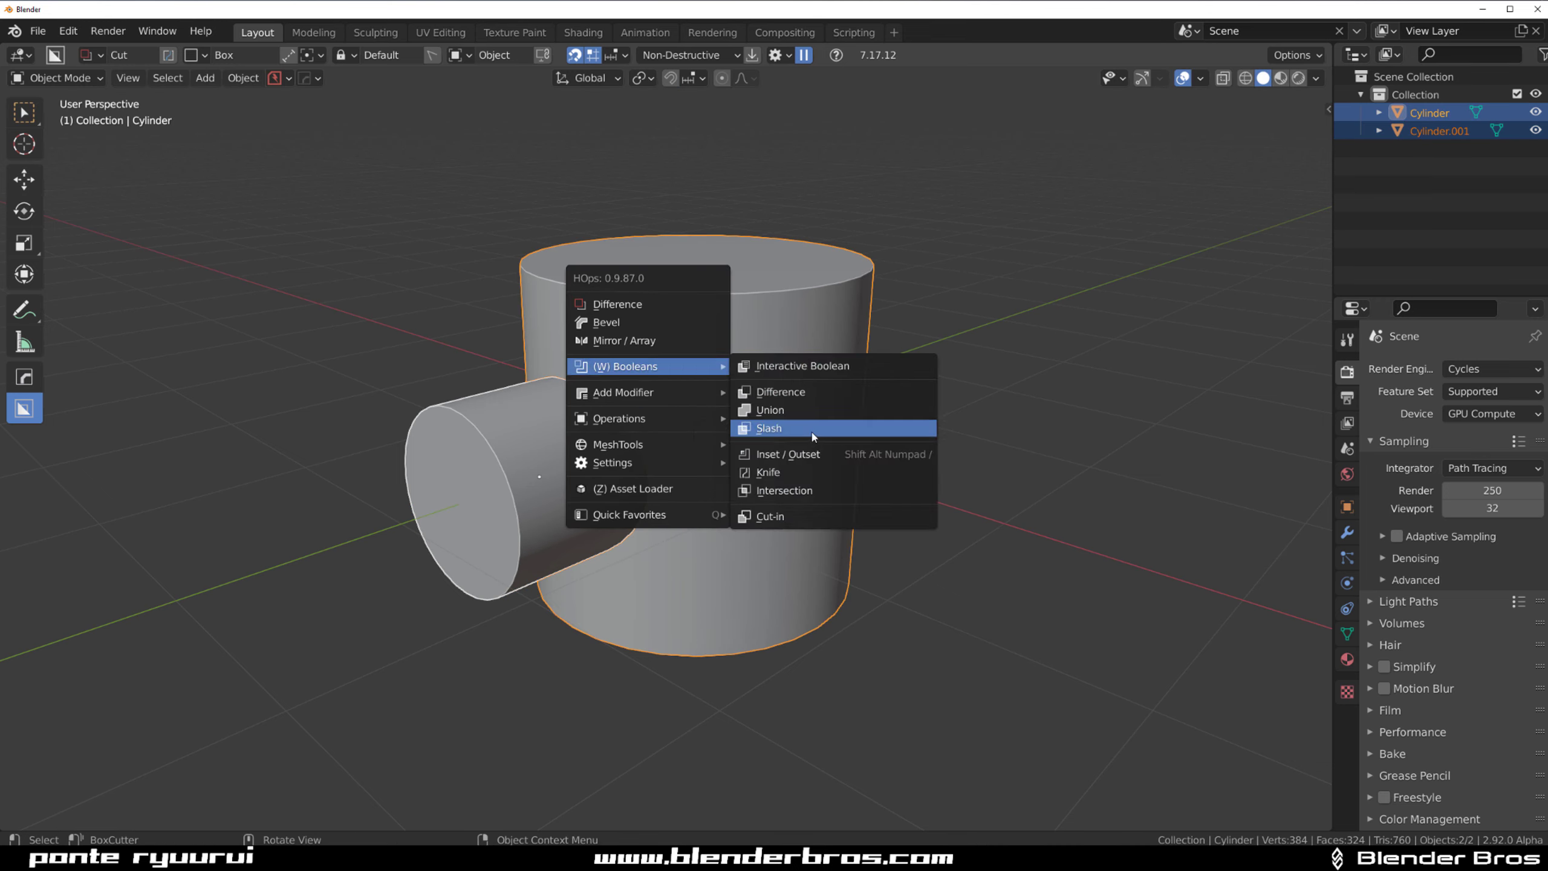
{"action": "left_click", "coordinate": [813, 415]}
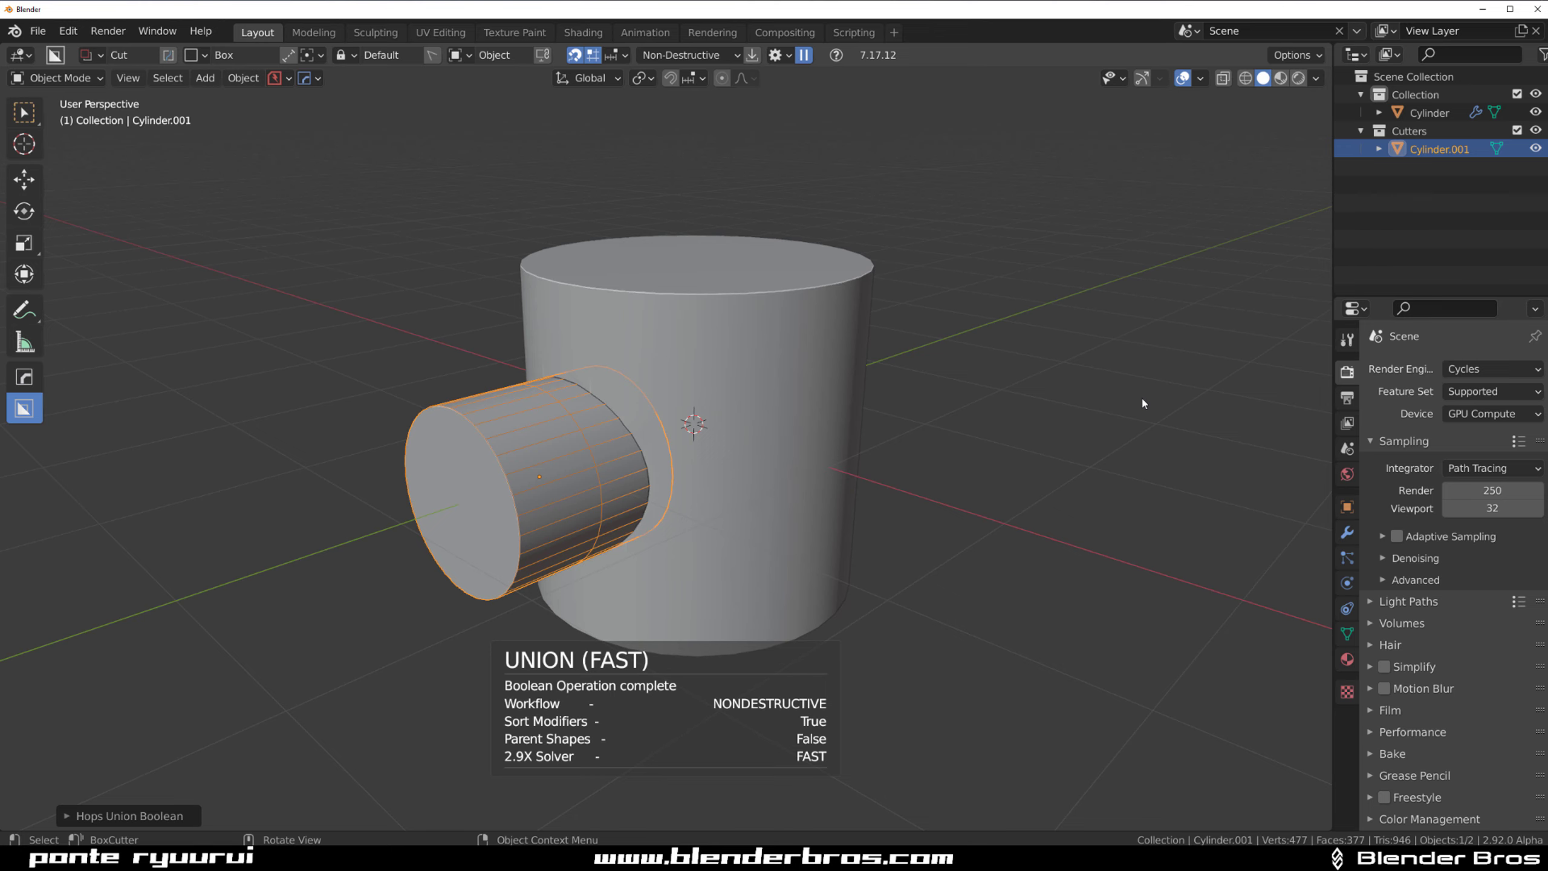
Step: Enable the Screencast Keys display in the viewport
{"action": "key", "text": "n"}
{"action": "left_click", "coordinate": [1321, 202]}
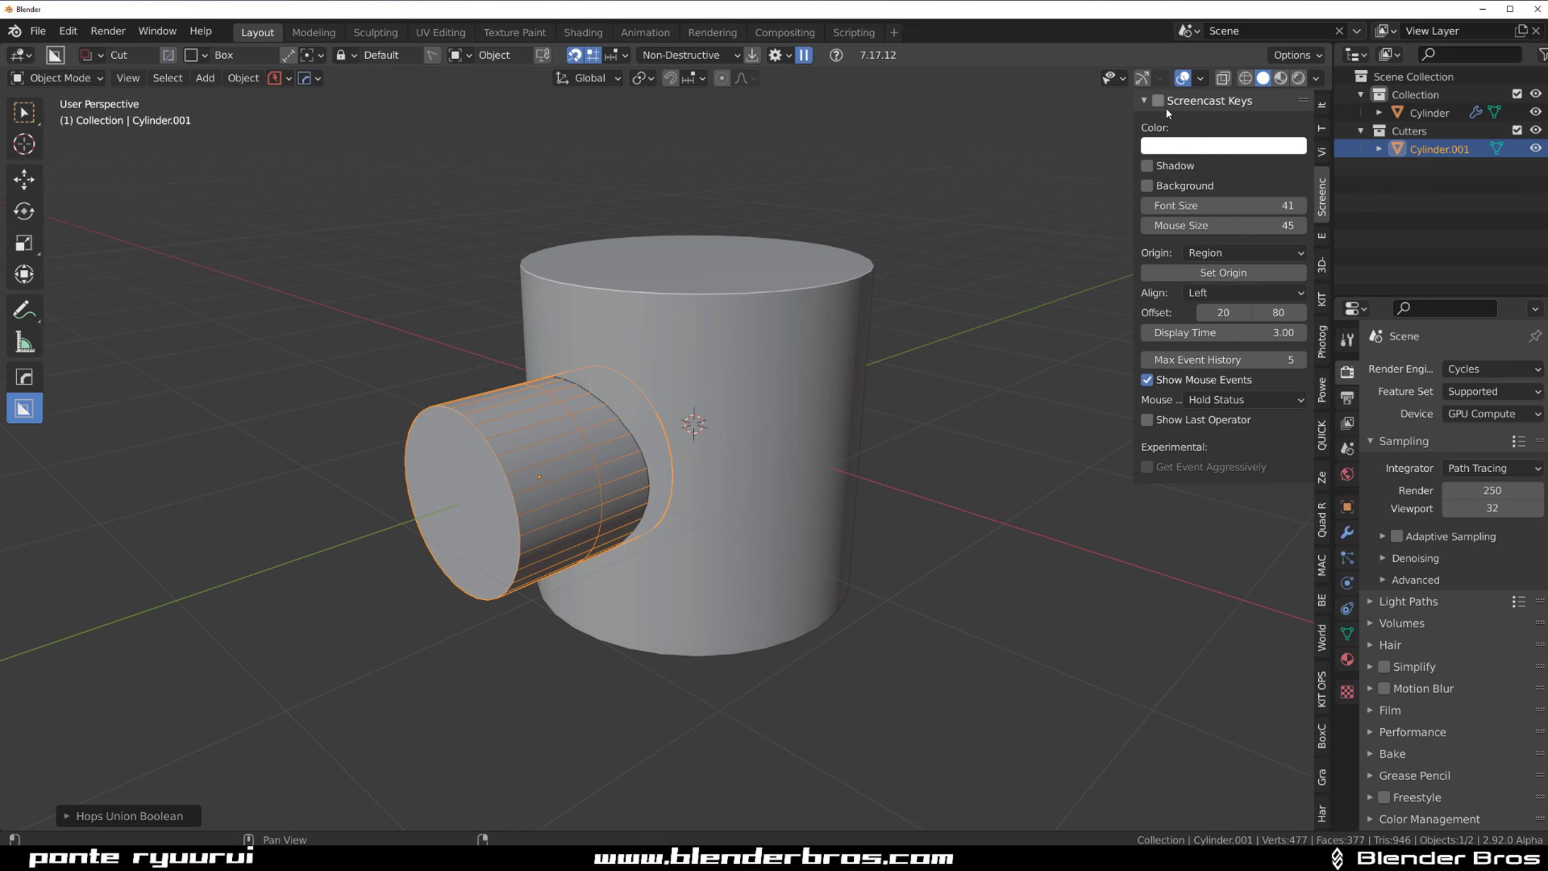
{"action": "key", "text": "n"}
Step: Isolate the large cylinder in local view and run HardOps Sharpen on it to apply the union boolean
{"action": "left_click", "coordinate": [716, 407]}
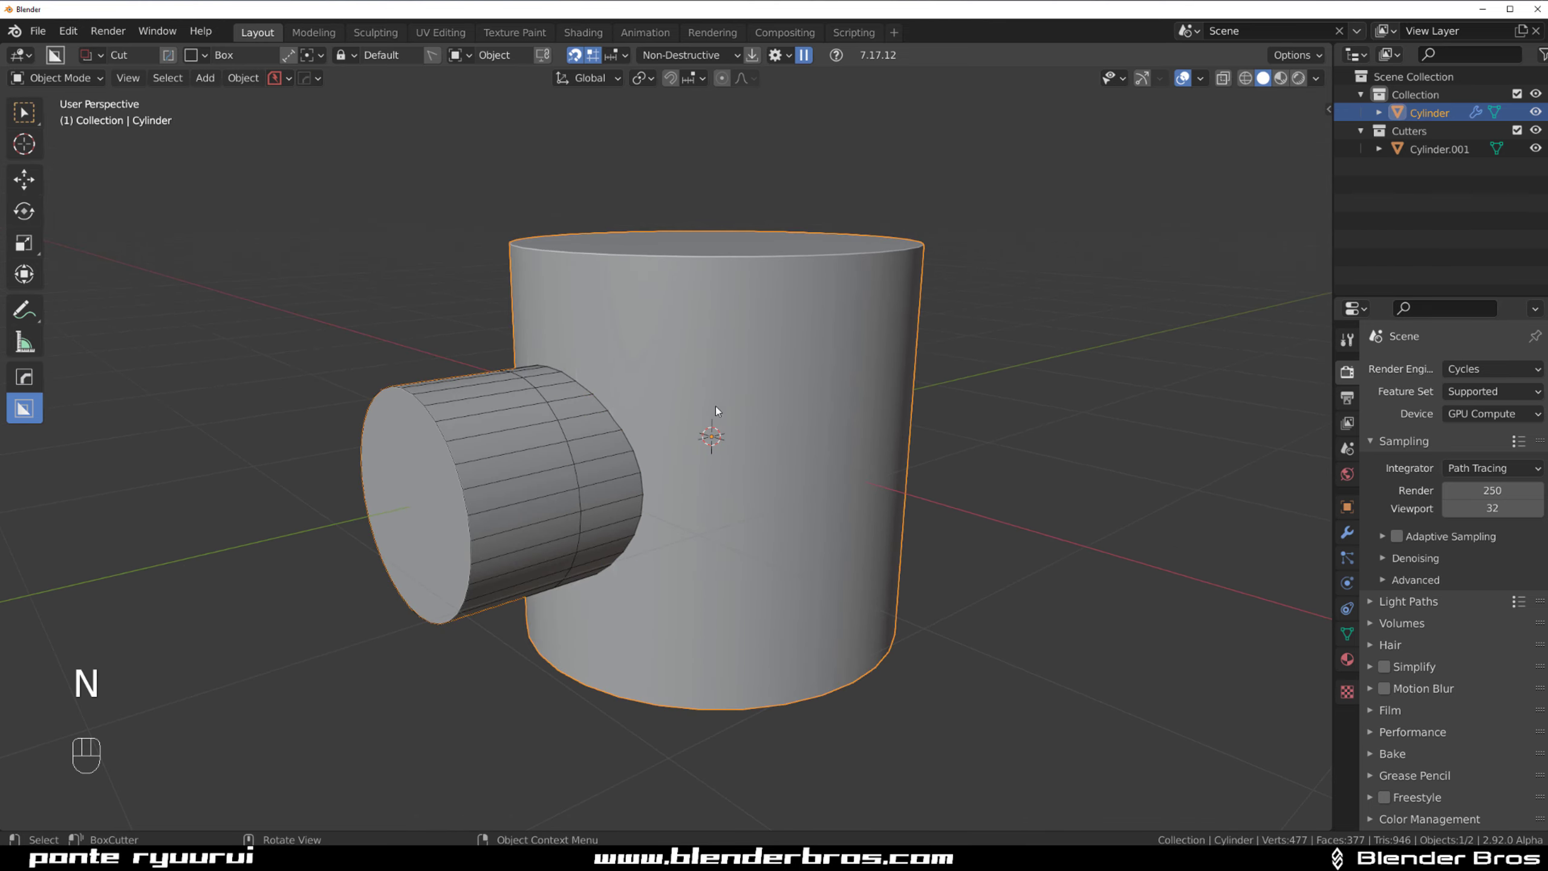
{"action": "key", "text": "slash"}
{"action": "key", "text": "q"}
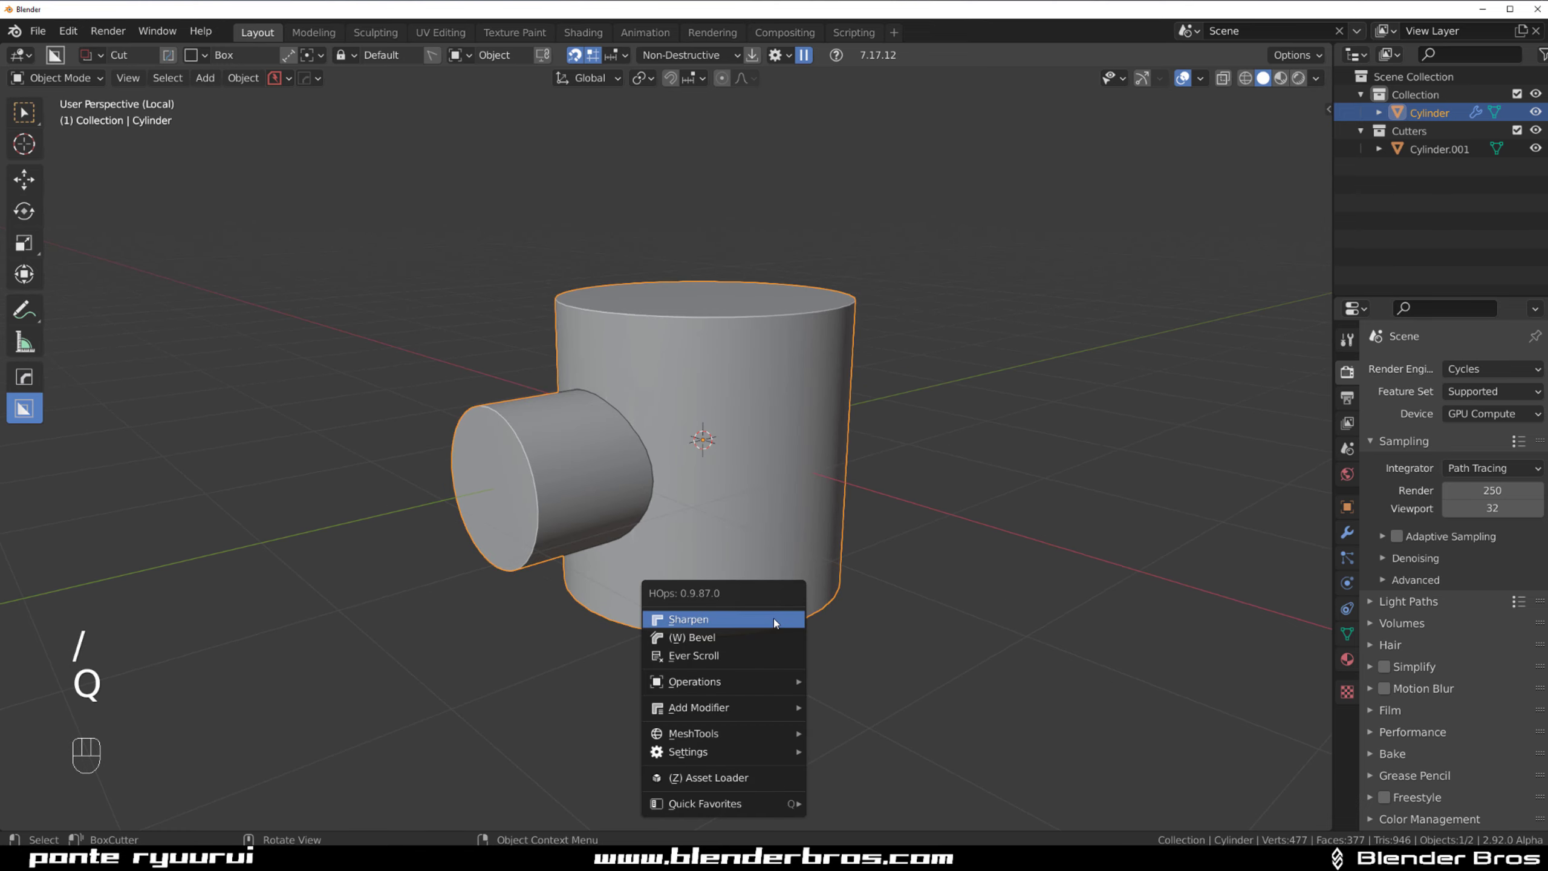
{"action": "left_click", "coordinate": [774, 619]}
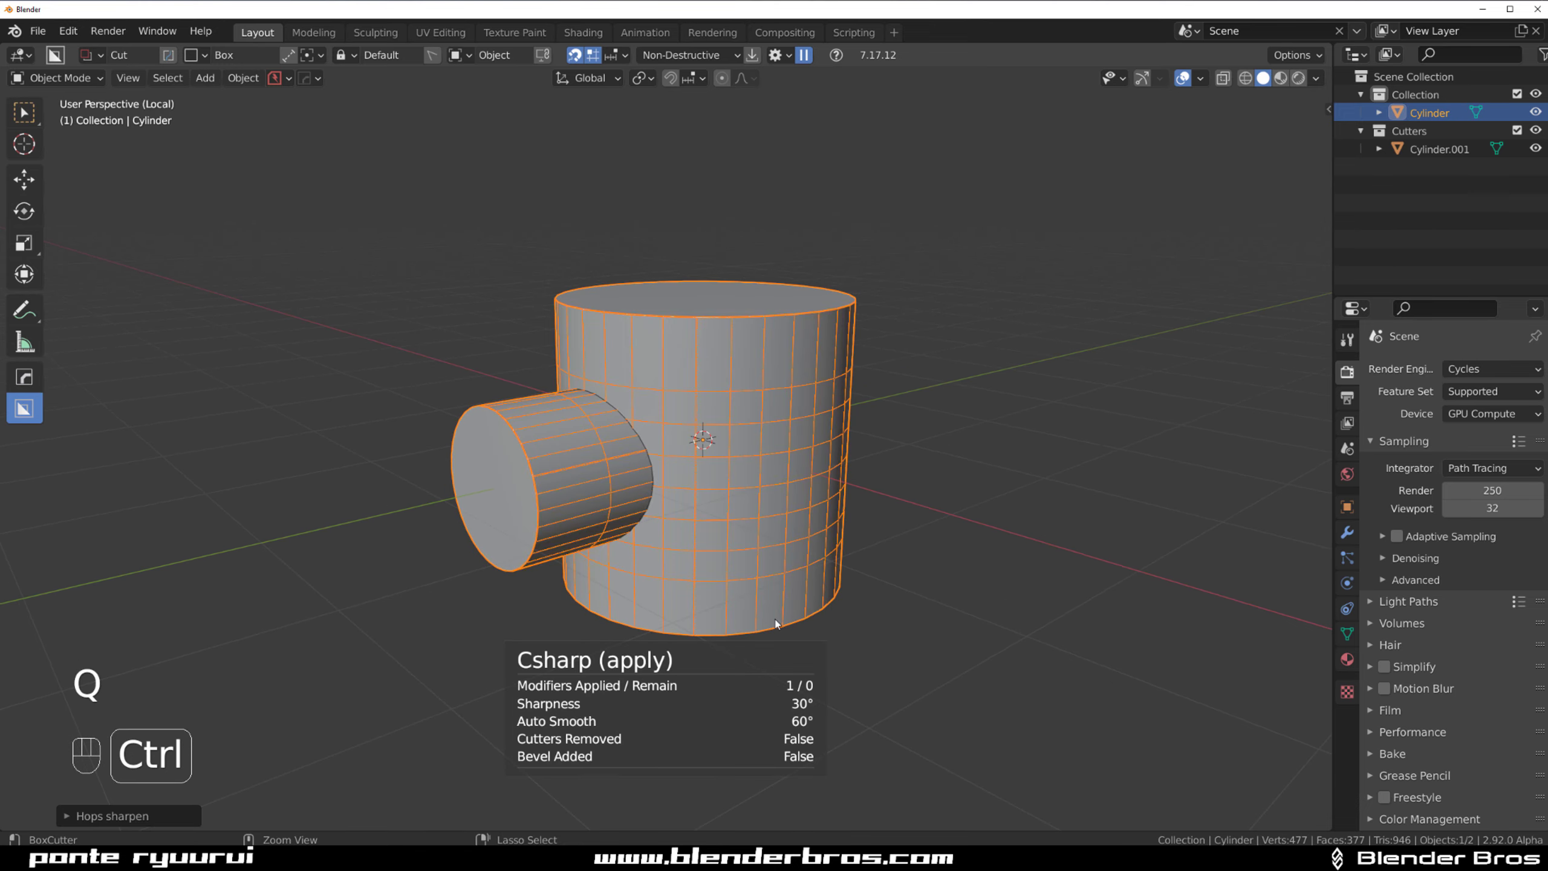
Step: Select the edge loop of the main cylinder's bottom rim in edit mode, then that of its top rim
{"action": "key", "text": "Tab"}
{"action": "middle_click_drag", "start_coordinate": [640, 591], "coordinate": [809, 547]}
{"action": "left_click", "coordinate": [810, 547], "text": "alt"}
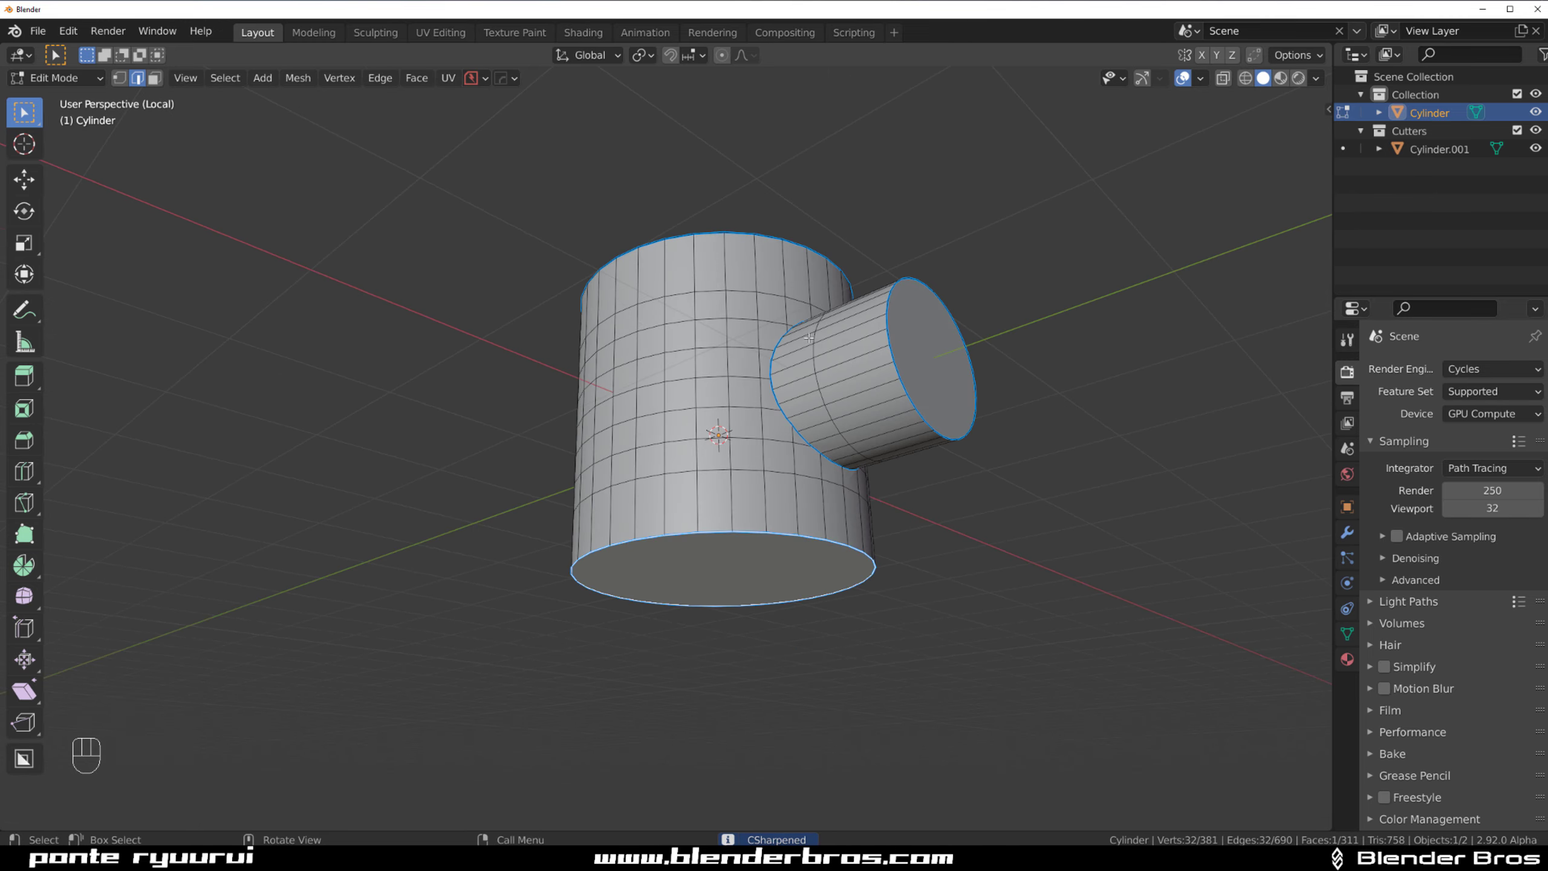
{"action": "middle_click_drag", "start_coordinate": [810, 390], "coordinate": [819, 463]}
{"action": "left_click", "coordinate": [819, 459], "text": "alt"}
{"action": "middle_click_drag", "start_coordinate": [915, 506], "coordinate": [755, 274]}
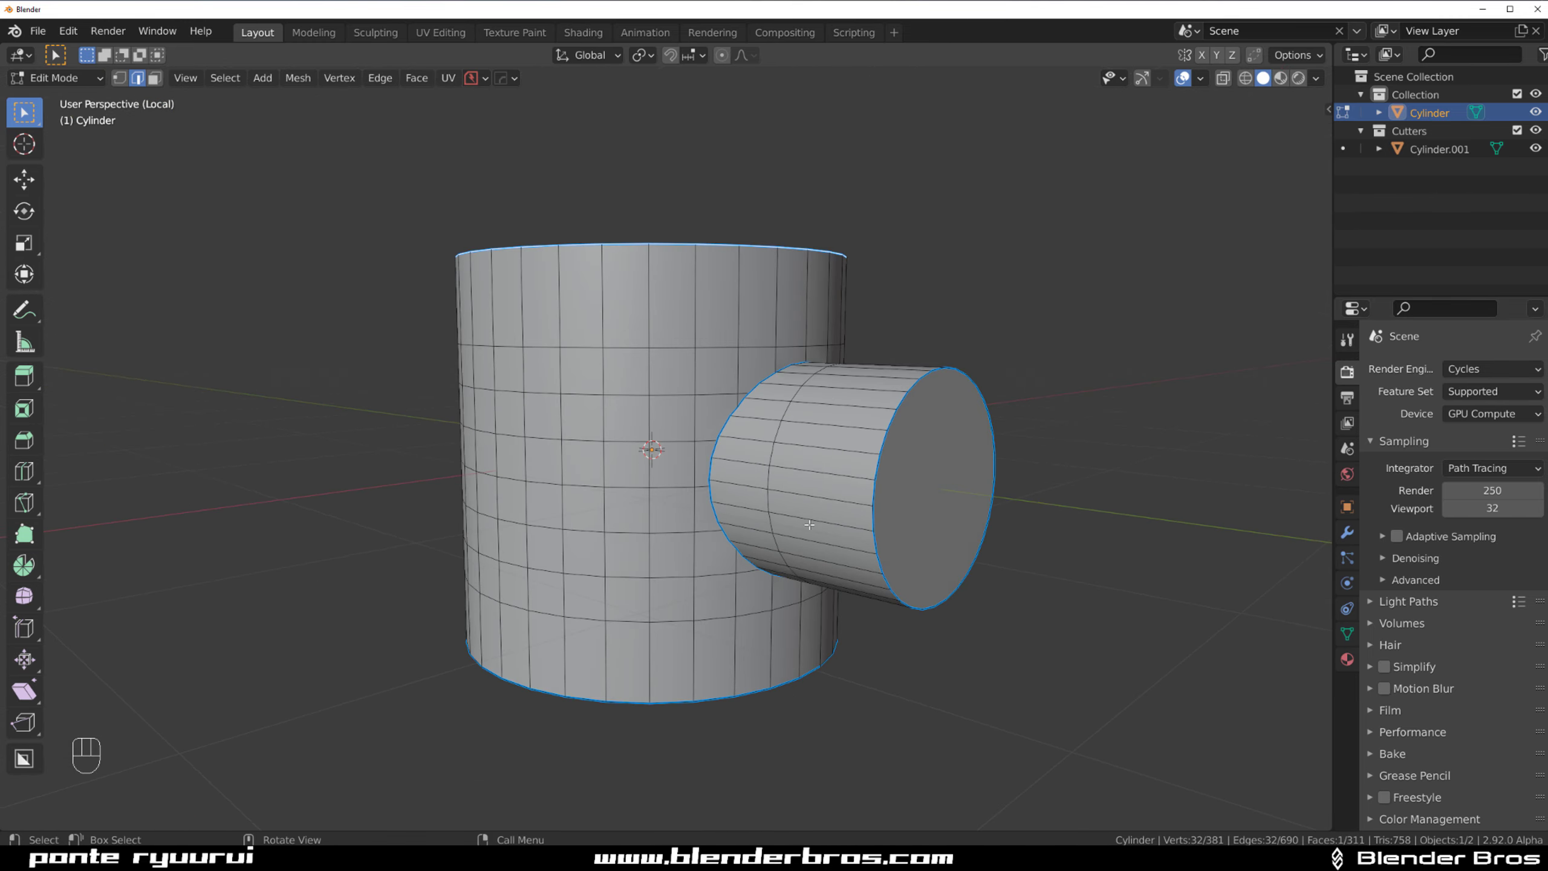
Step: Examine the workflow and sharp options in the HOps Helper from object mode
{"action": "key", "text": "Tab"}
{"action": "key", "text": "ctrl+grave"}
{"action": "left_click_drag", "start_coordinate": [707, 336], "coordinate": [925, 262]}
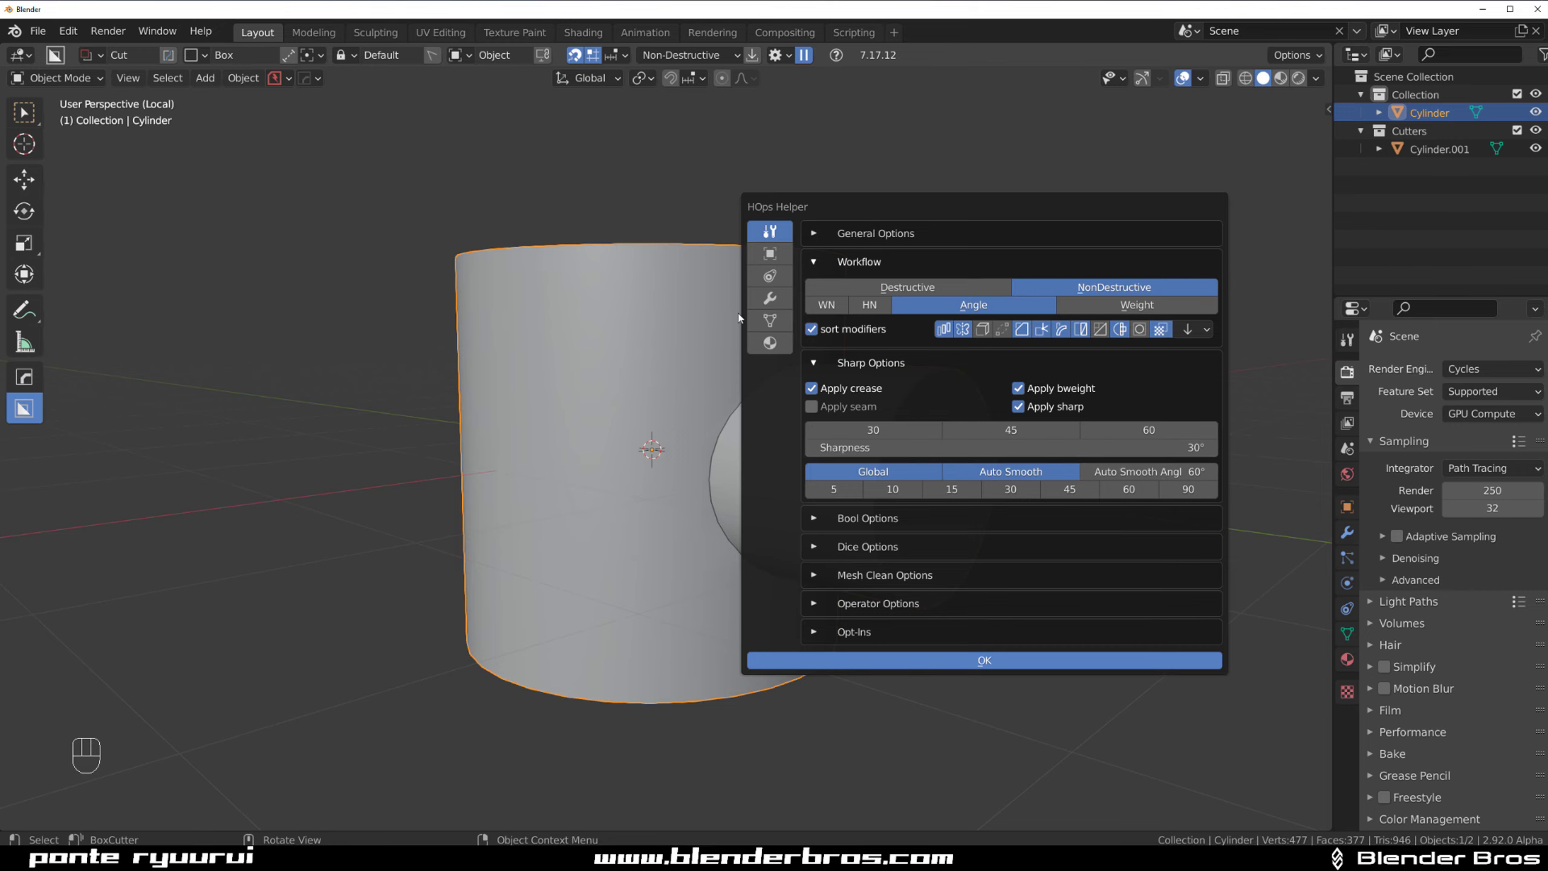
{"action": "middle_click_drag", "start_coordinate": [779, 286], "coordinate": [629, 355]}
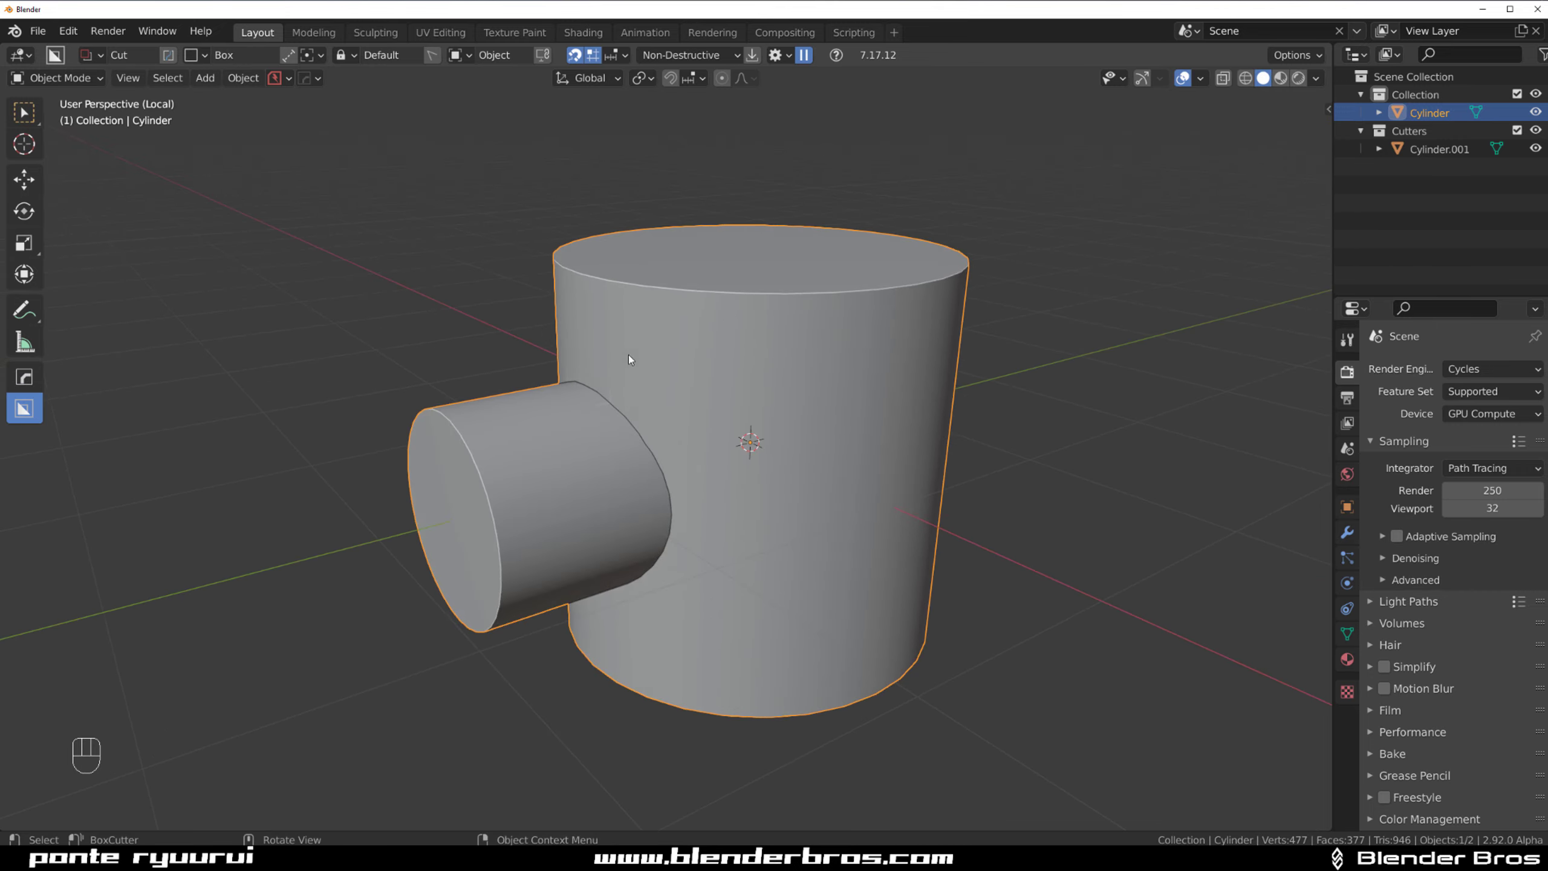
Step: Select a shortest path of edges along part of the junction between the two cylinders in edit mode
{"action": "middle_click_drag", "start_coordinate": [732, 471], "coordinate": [731, 487]}
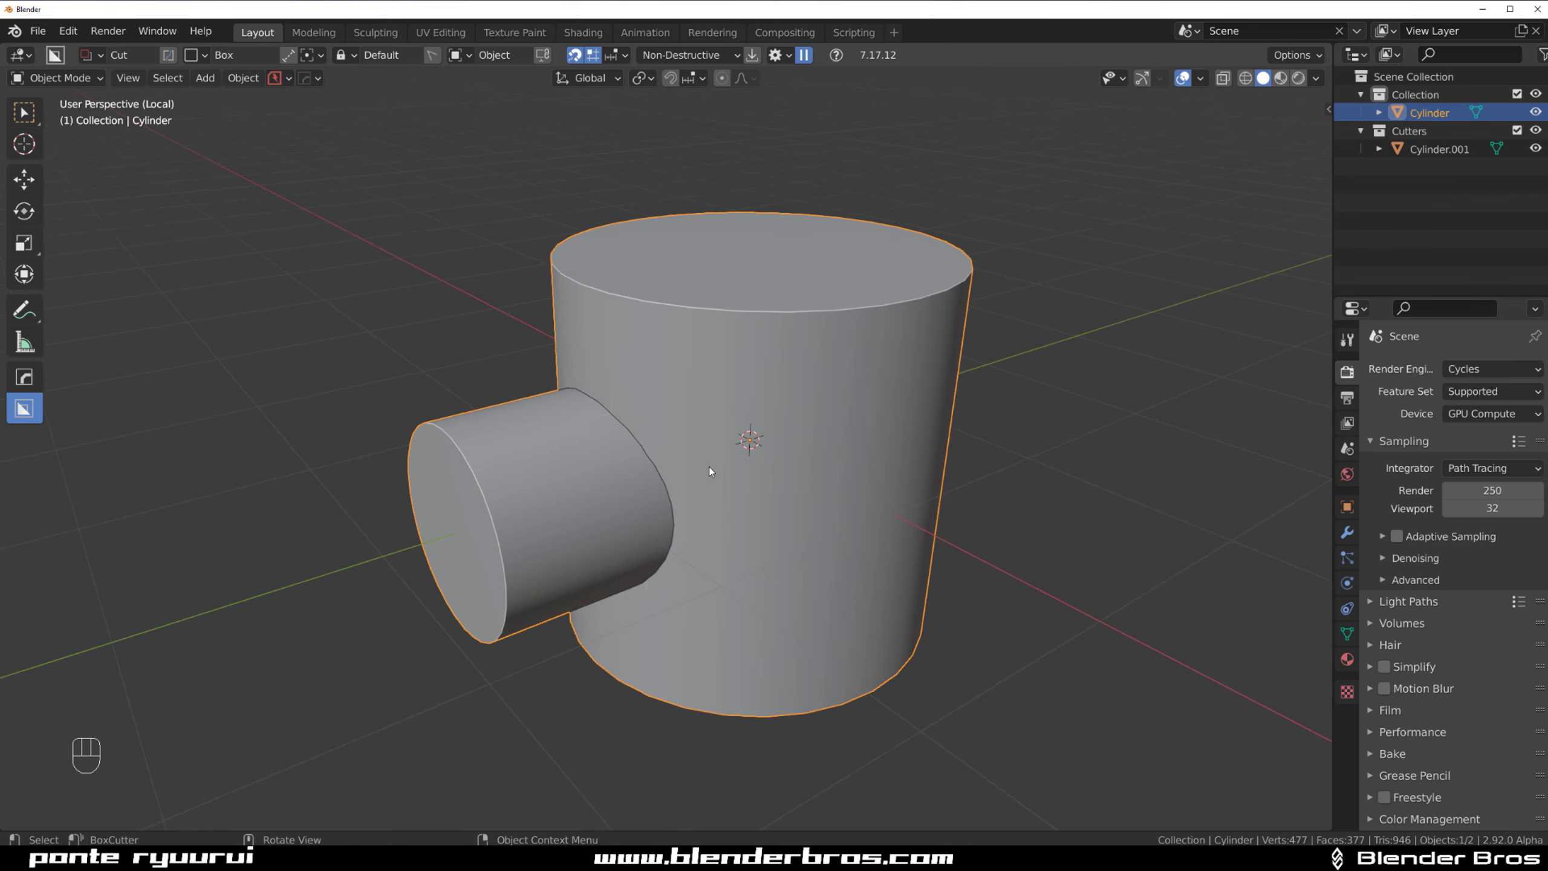
{"action": "middle_click_drag", "start_coordinate": [701, 416], "coordinate": [659, 397], "text": "shift"}
{"action": "key", "text": "Tab"}
{"action": "middle_click_drag", "start_coordinate": [660, 459], "coordinate": [744, 450]}
{"action": "scroll", "coordinate": [688, 448], "scroll_direction": "up", "scroll_amount": 2}
{"action": "scroll", "coordinate": [744, 450], "scroll_direction": "up", "scroll_amount": 1}
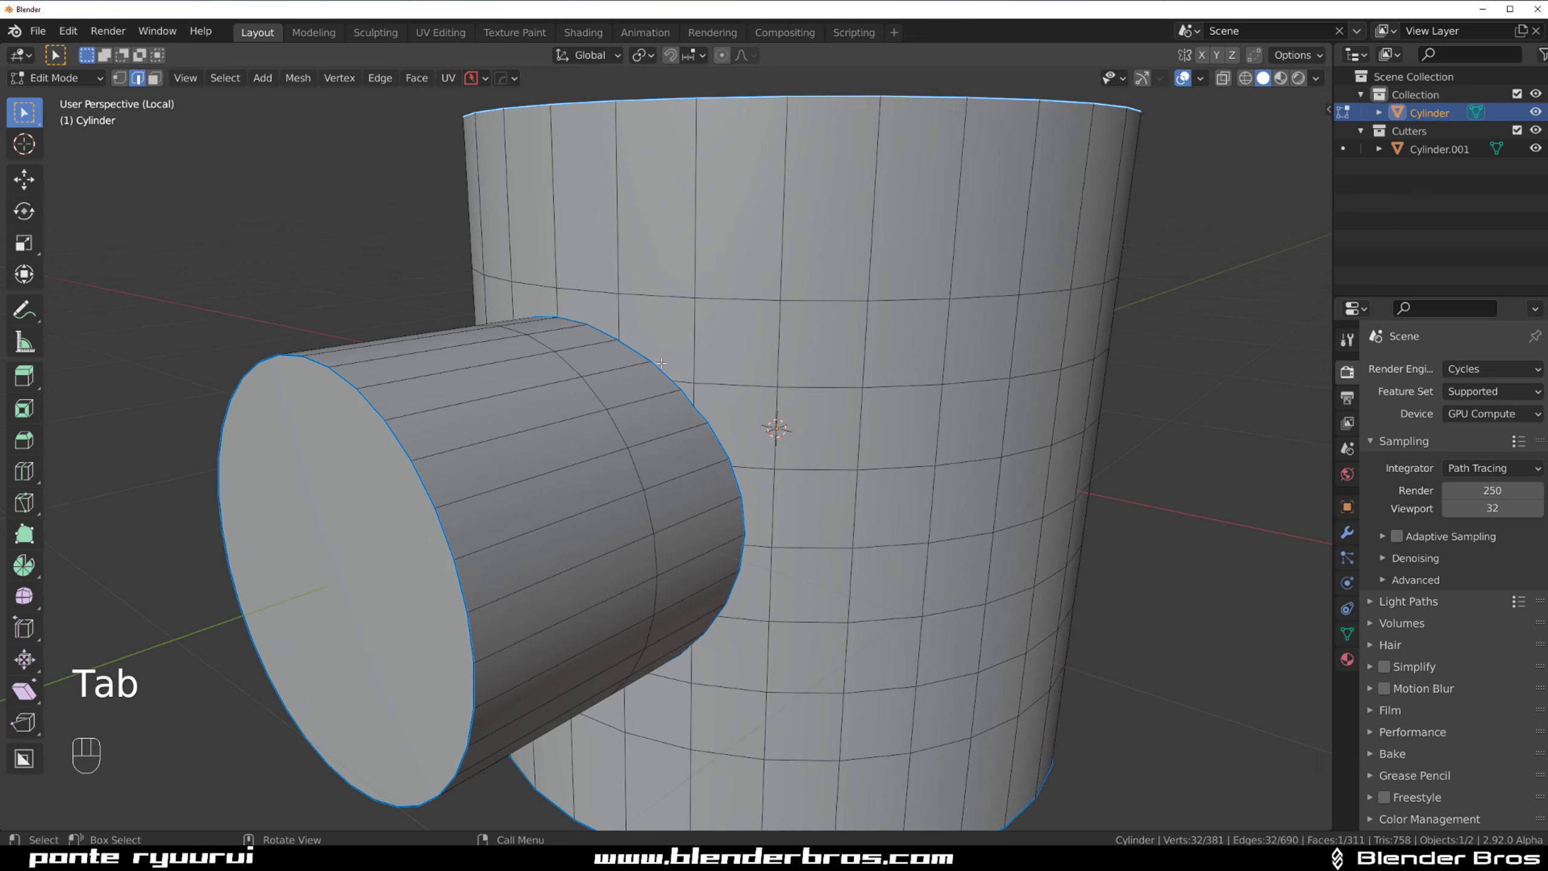
{"action": "middle_click_drag", "start_coordinate": [694, 353], "coordinate": [600, 318], "text": "shift"}
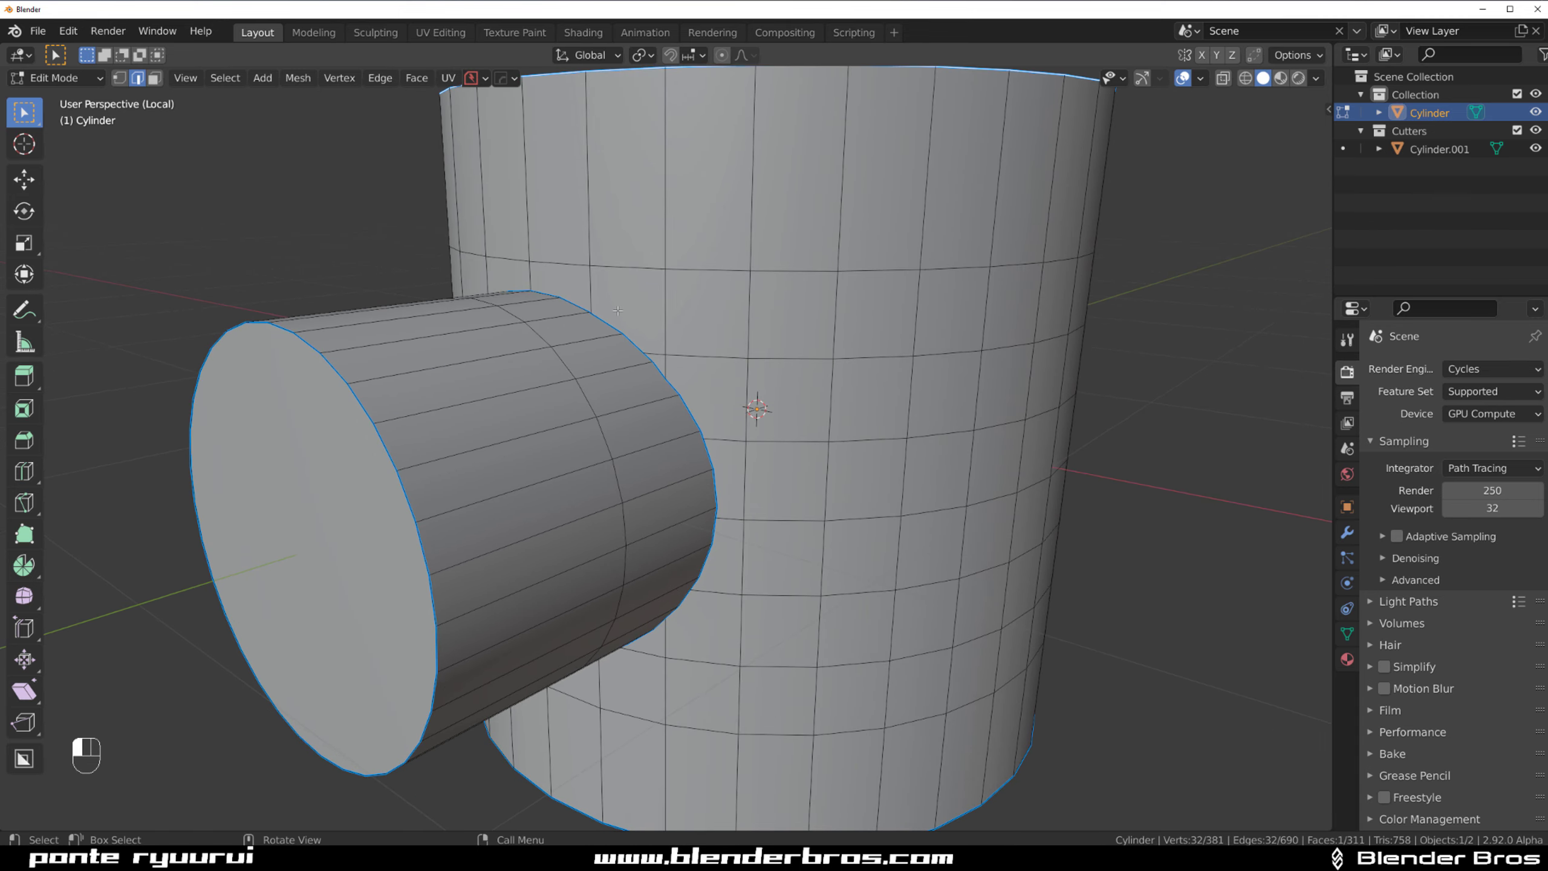
{"action": "left_click", "coordinate": [733, 482], "text": "ctrl"}
{"action": "middle_click_drag", "start_coordinate": [732, 482], "coordinate": [686, 741]}
{"action": "scroll", "coordinate": [680, 642], "scroll_direction": "down", "scroll_amount": 2}
{"action": "scroll", "coordinate": [686, 427], "scroll_direction": "up", "scroll_amount": 2}
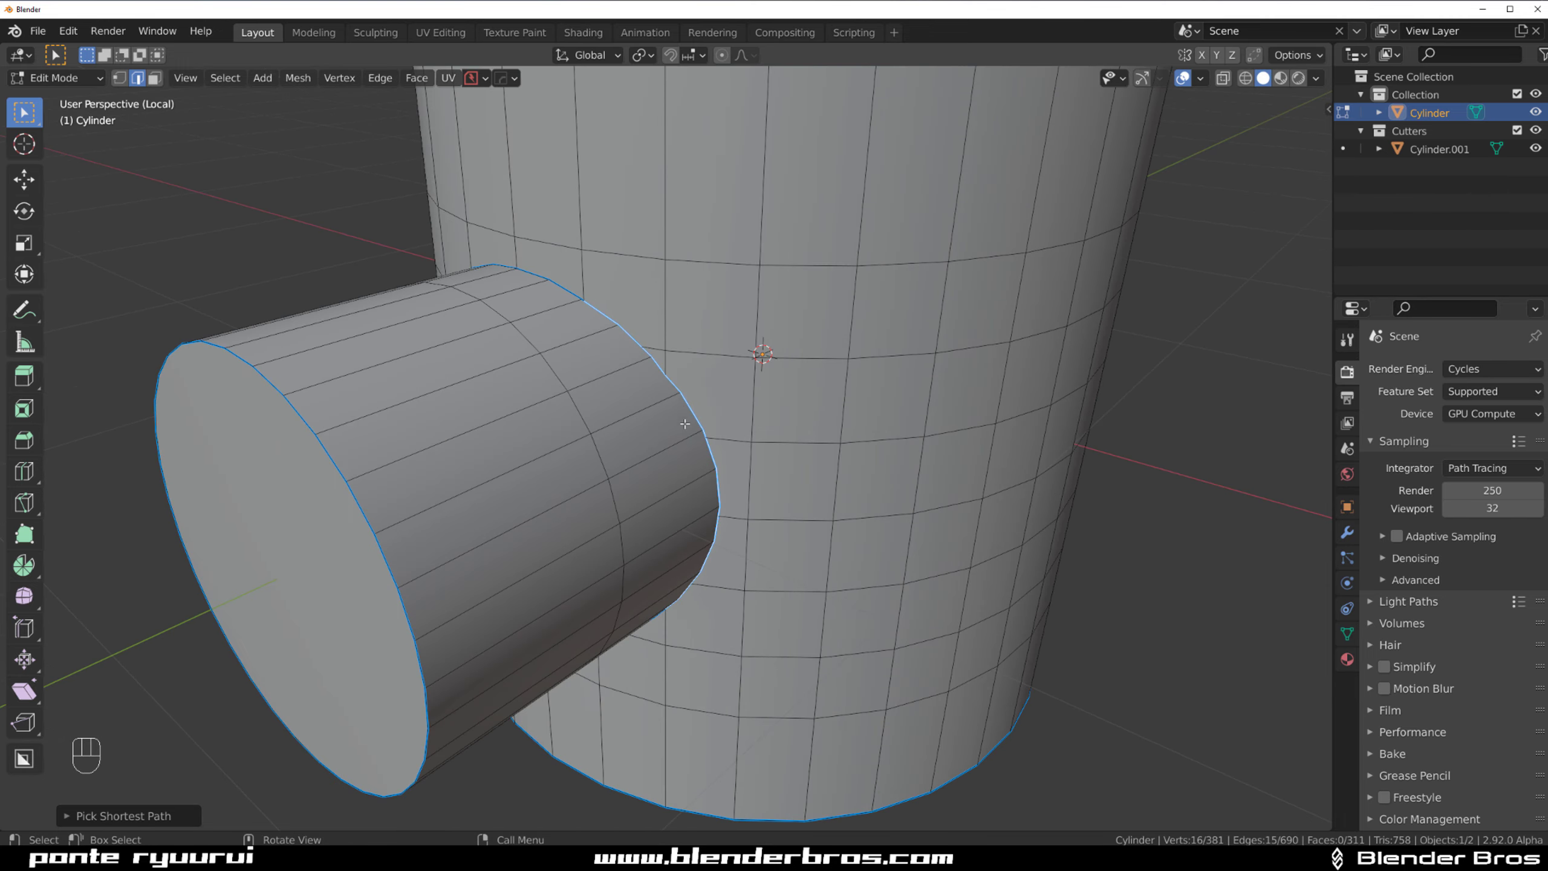
Step: Try to loop-select the junction edges, then loop-select the outer end rim of the side cylinder
{"action": "left_click", "coordinate": [692, 408], "text": "alt"}
{"action": "scroll", "coordinate": [592, 492], "scroll_direction": "down", "scroll_amount": 3}
{"action": "left_click", "coordinate": [551, 492], "text": "alt"}
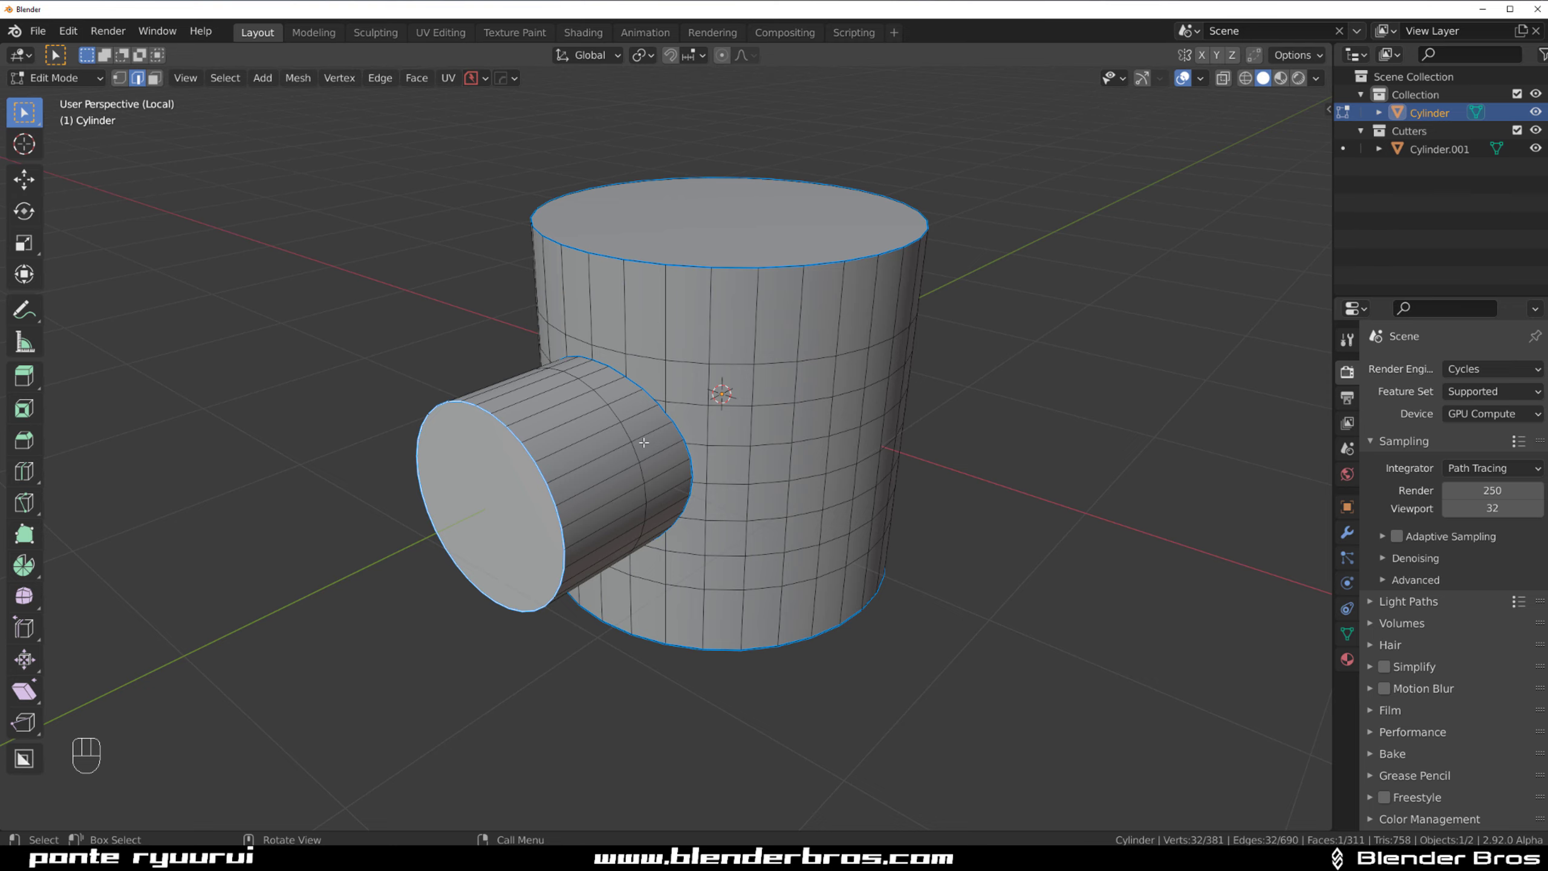
Step: Select the whole edge loop at the cylinders' junction from one of its edges with MESHmachine's LSelect
{"action": "middle_click_drag", "start_coordinate": [681, 432], "coordinate": [638, 383]}
{"action": "scroll", "coordinate": [675, 435], "scroll_direction": "up", "scroll_amount": 3}
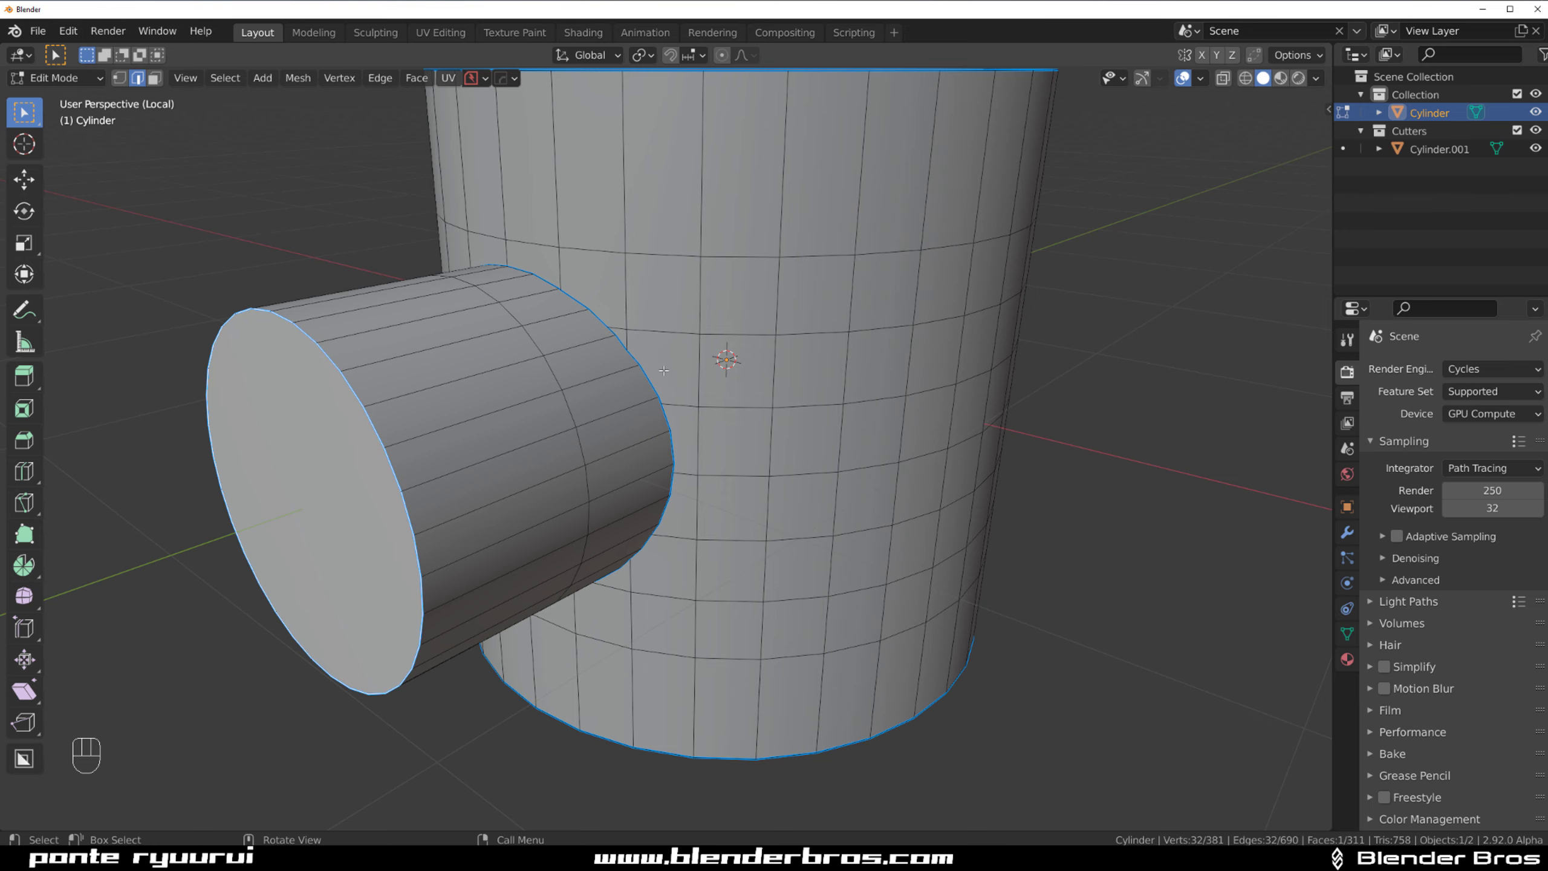
{"action": "mouse_move", "coordinate": [665, 371]}
{"action": "middle_mouse_down", "text": "shift"}
{"action": "mouse_move", "coordinate": [693, 393]}
{"action": "mouse_move", "coordinate": [667, 387]}
{"action": "middle_mouse_up", "text": "shift"}
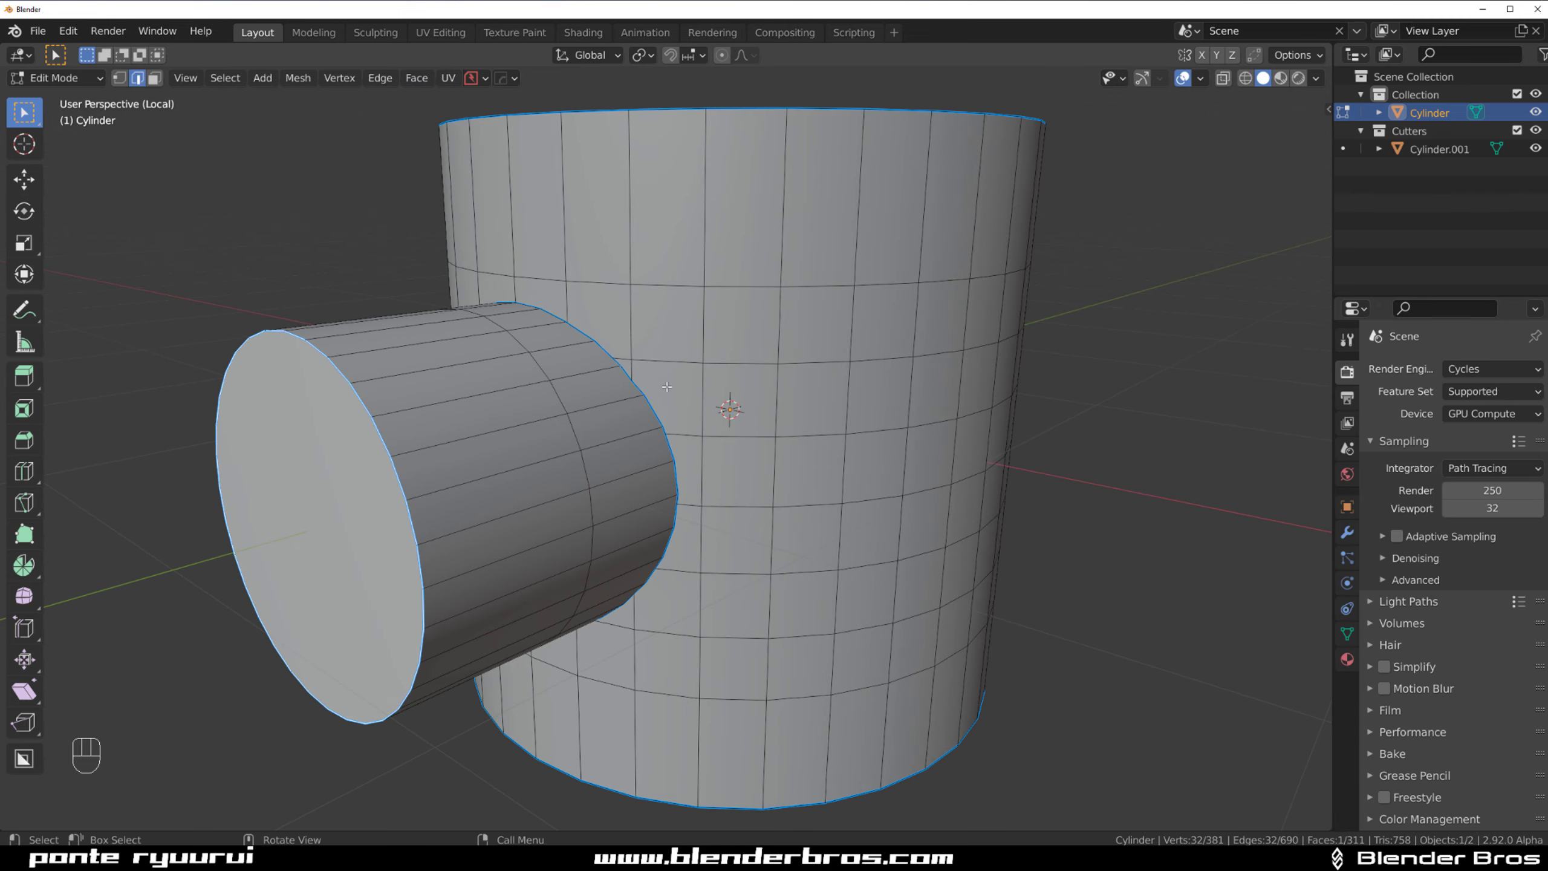
{"action": "left_click", "coordinate": [598, 345]}
{"action": "middle_click_drag", "start_coordinate": [706, 437], "coordinate": [710, 418], "text": "shift"}
{"action": "key", "text": "y"}
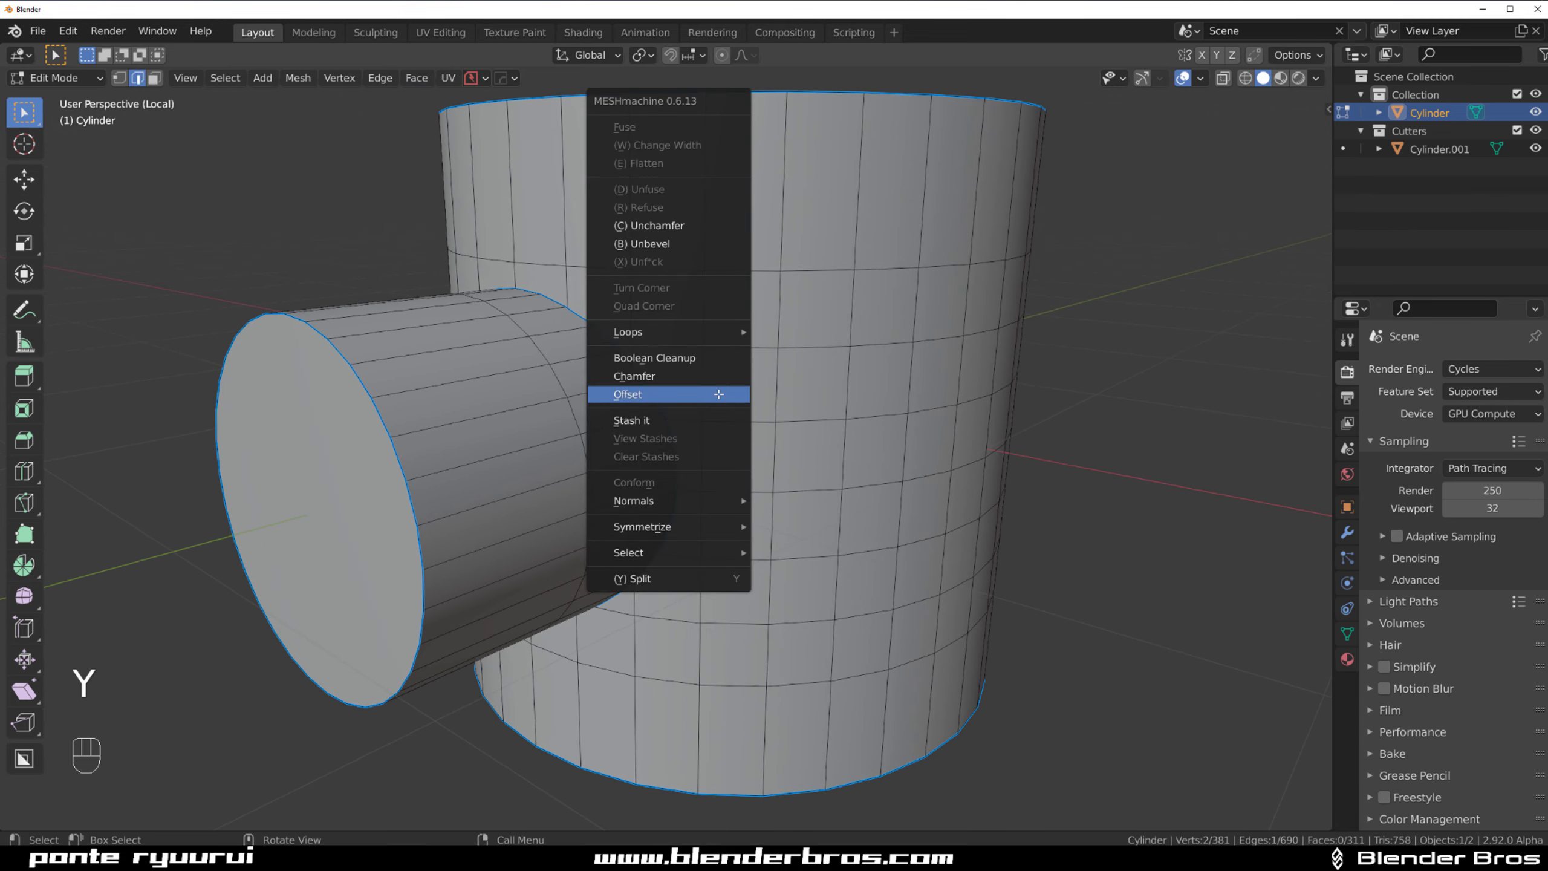
{"action": "mouse_move", "coordinate": [671, 552]}
{"action": "left_click", "coordinate": [780, 589]}
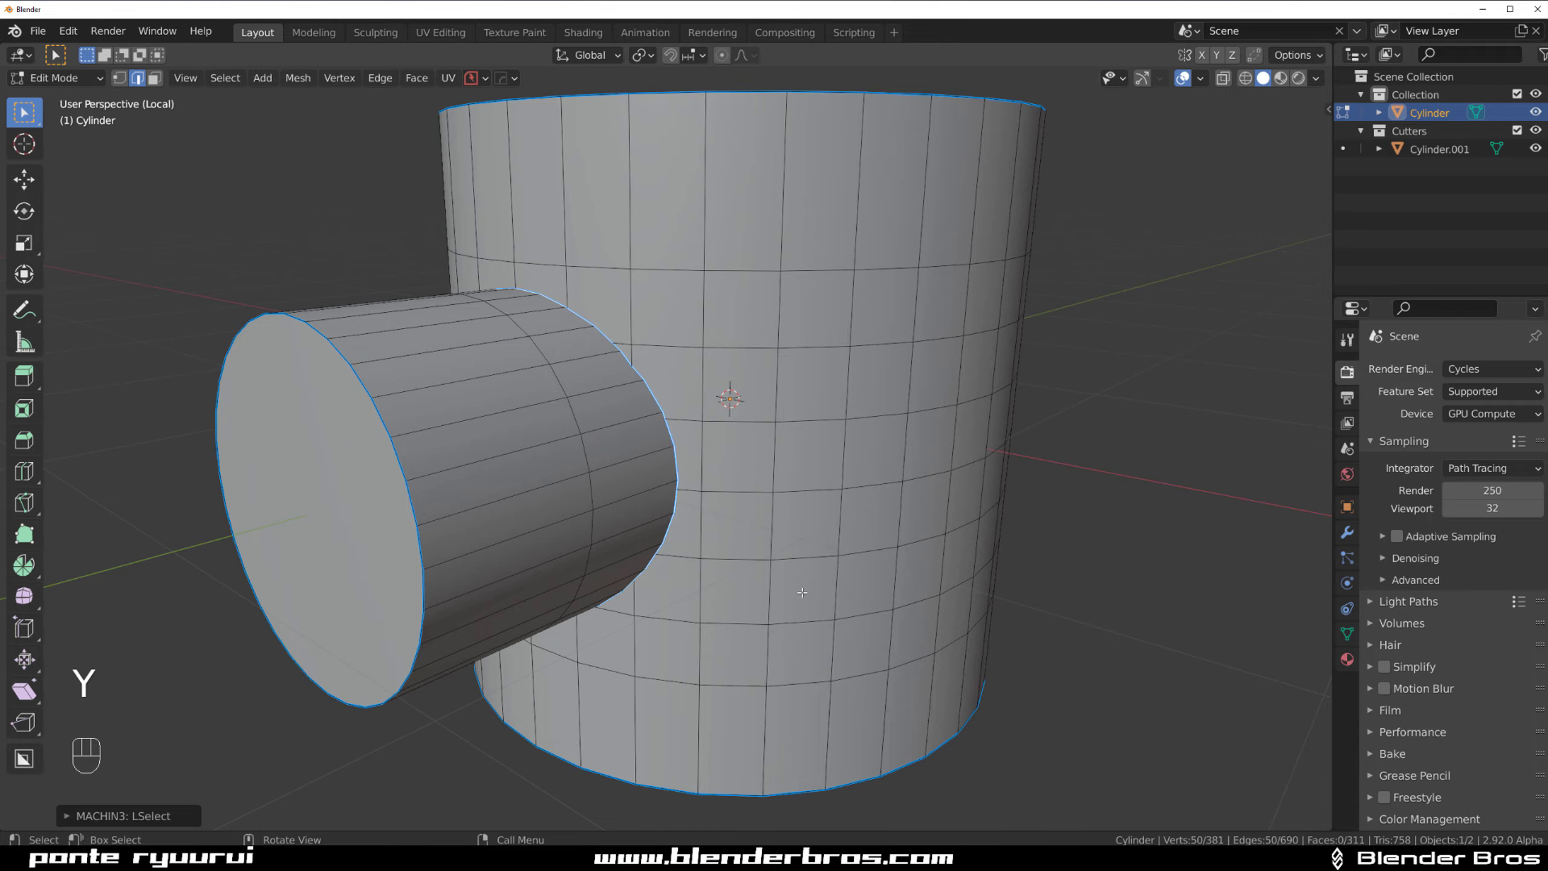
{"action": "middle_click_drag", "start_coordinate": [620, 467], "coordinate": [585, 291]}
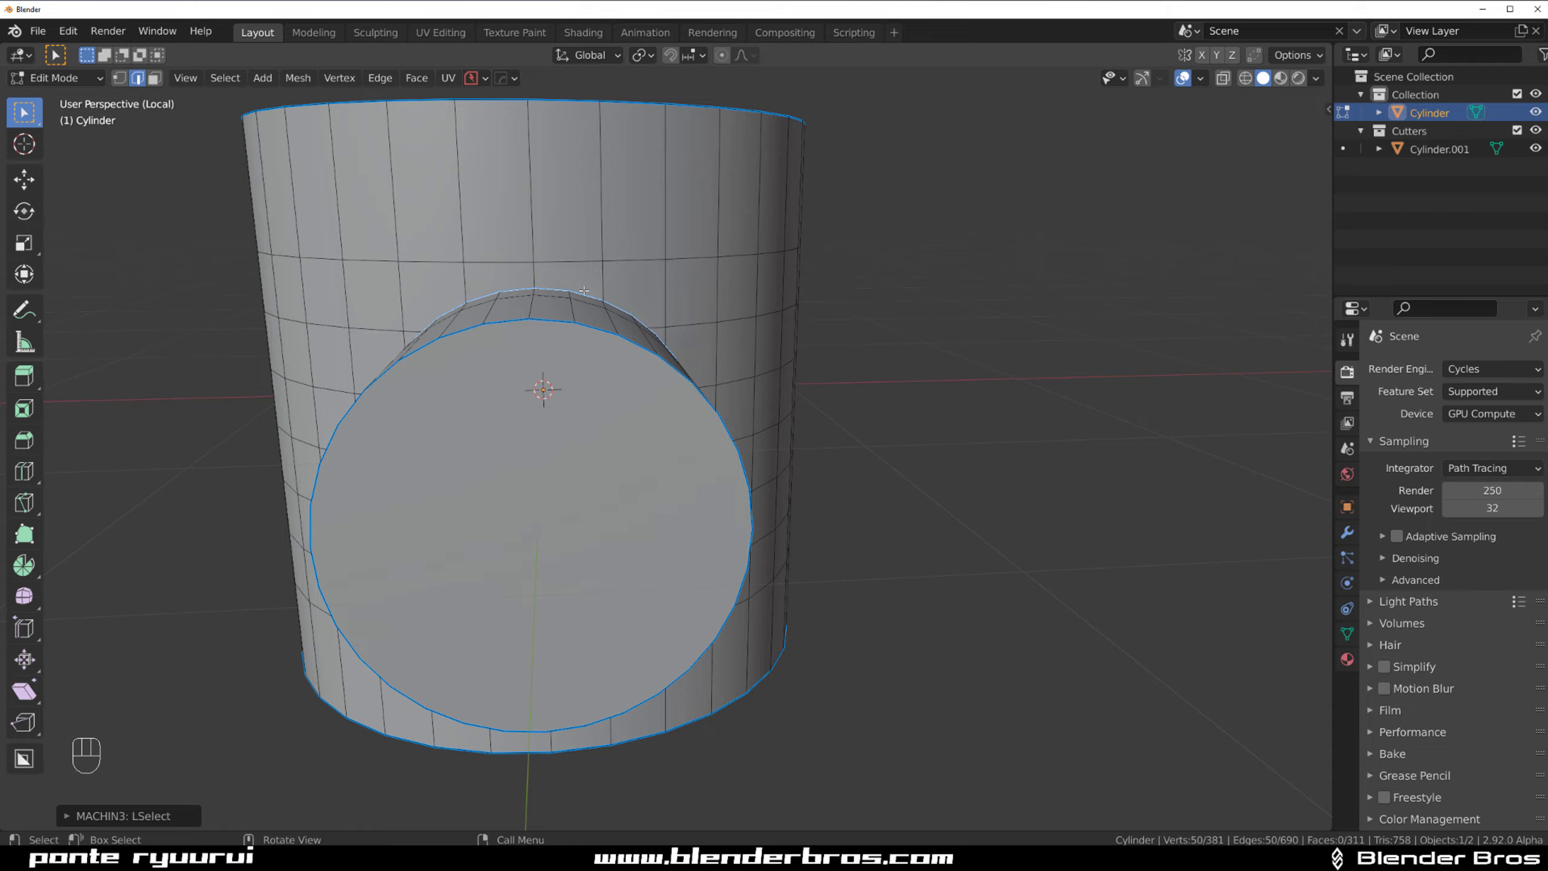
Step: Run MESHmachine's Boolean Cleanup on the cylinders' junction loop with side B and a threshold of about 0.127
{"action": "middle_click_drag", "start_coordinate": [522, 454], "coordinate": [771, 338]}
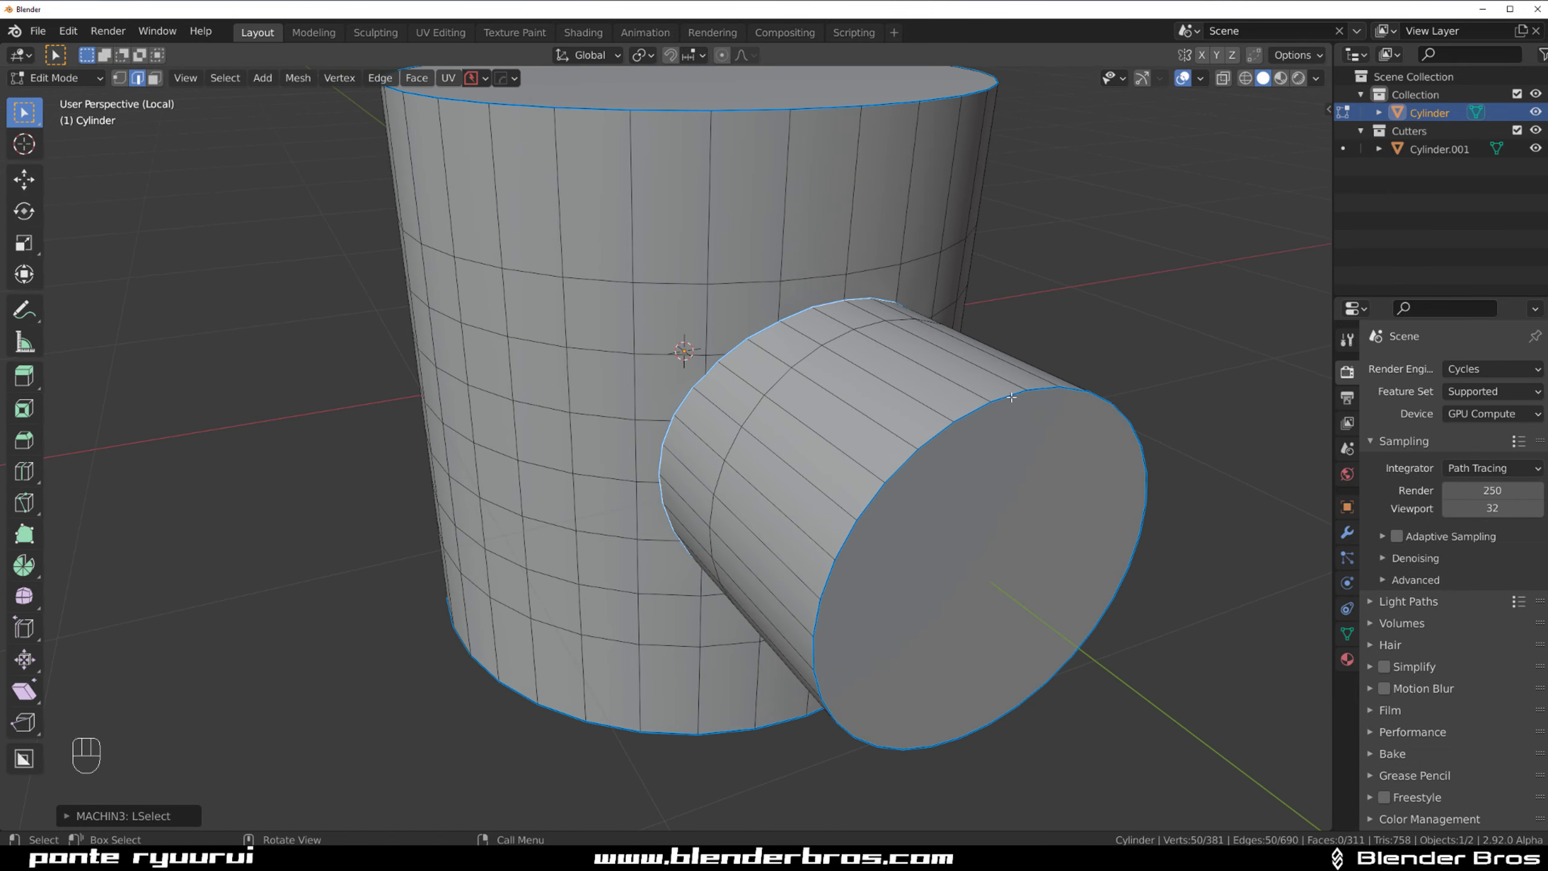
{"action": "middle_click_drag", "start_coordinate": [1012, 397], "coordinate": [817, 450], "text": "shift"}
{"action": "middle_click_drag", "start_coordinate": [603, 478], "coordinate": [681, 415]}
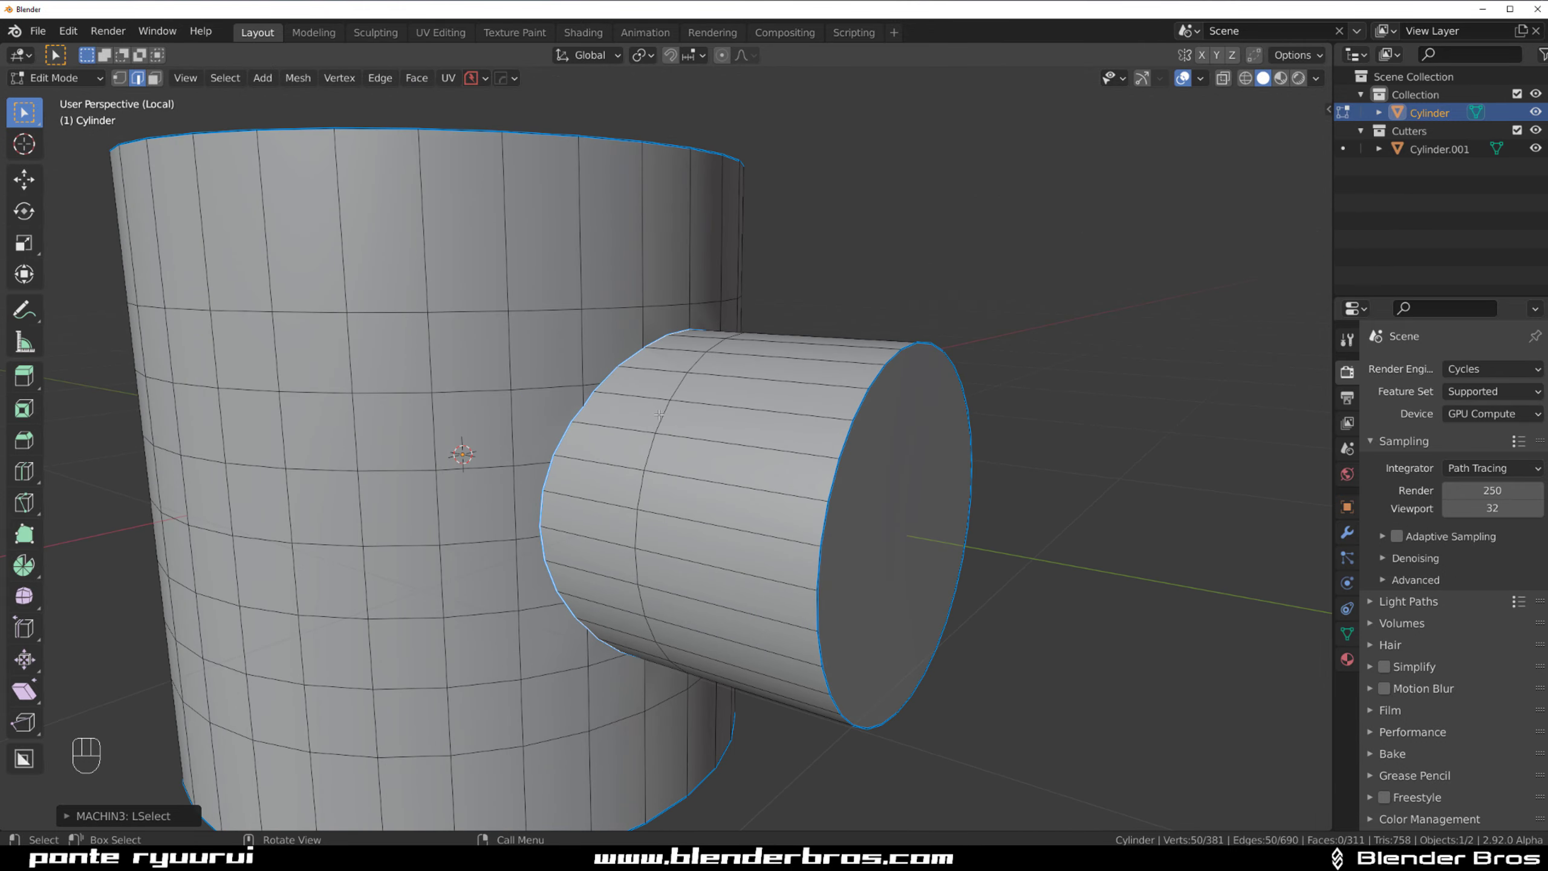
{"action": "key", "text": "y"}
{"action": "left_click", "coordinate": [657, 304]}
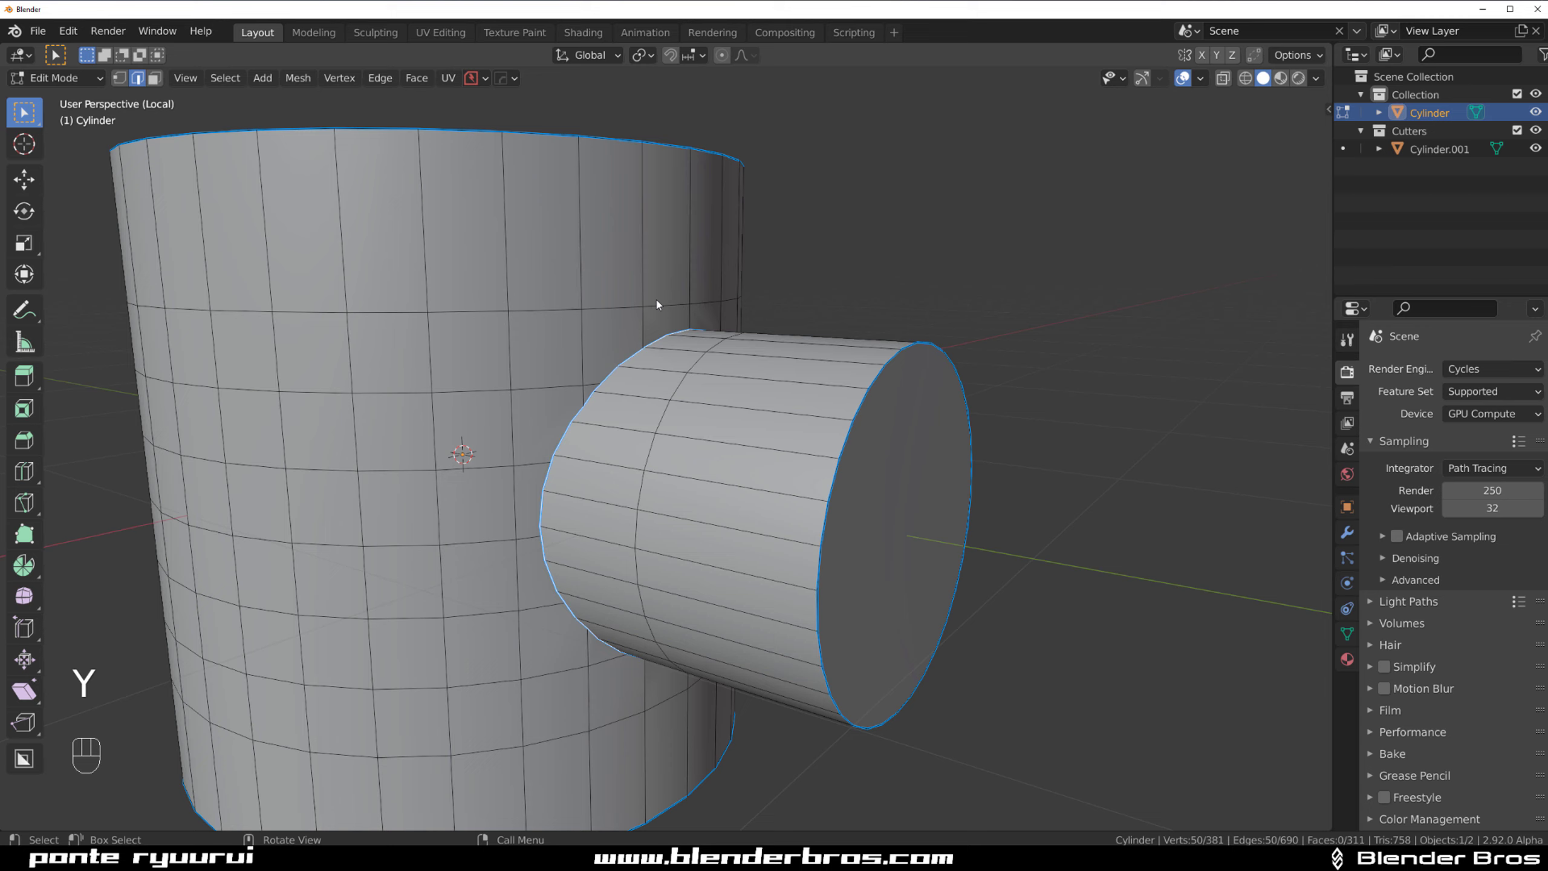
{"action": "mouse_move", "coordinate": [682, 300]}
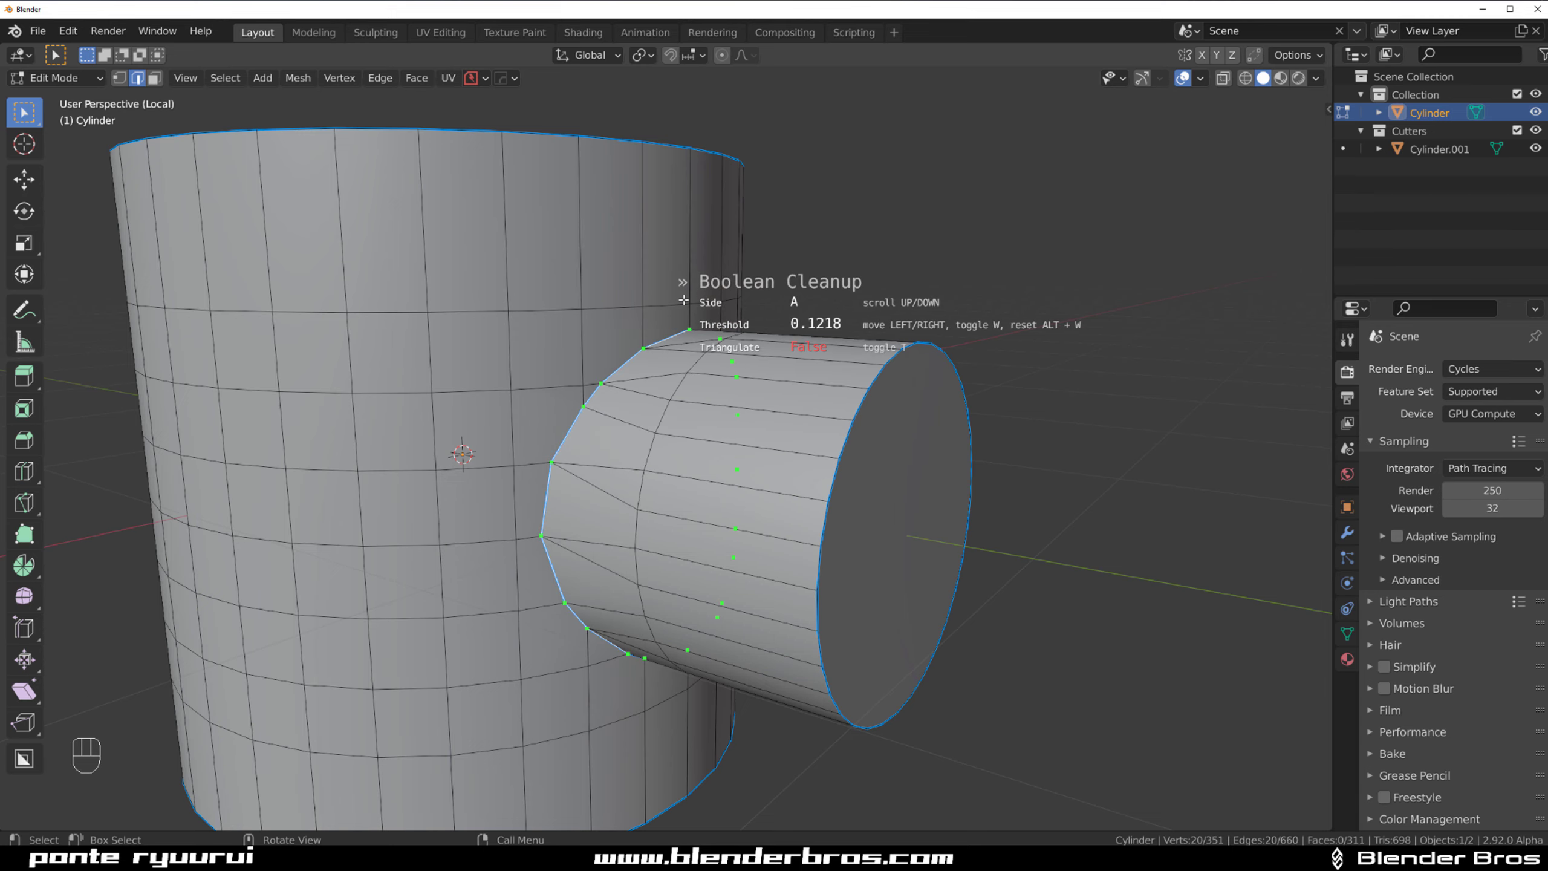
{"action": "scroll", "coordinate": [684, 303], "scroll_direction": "down", "scroll_amount": 1}
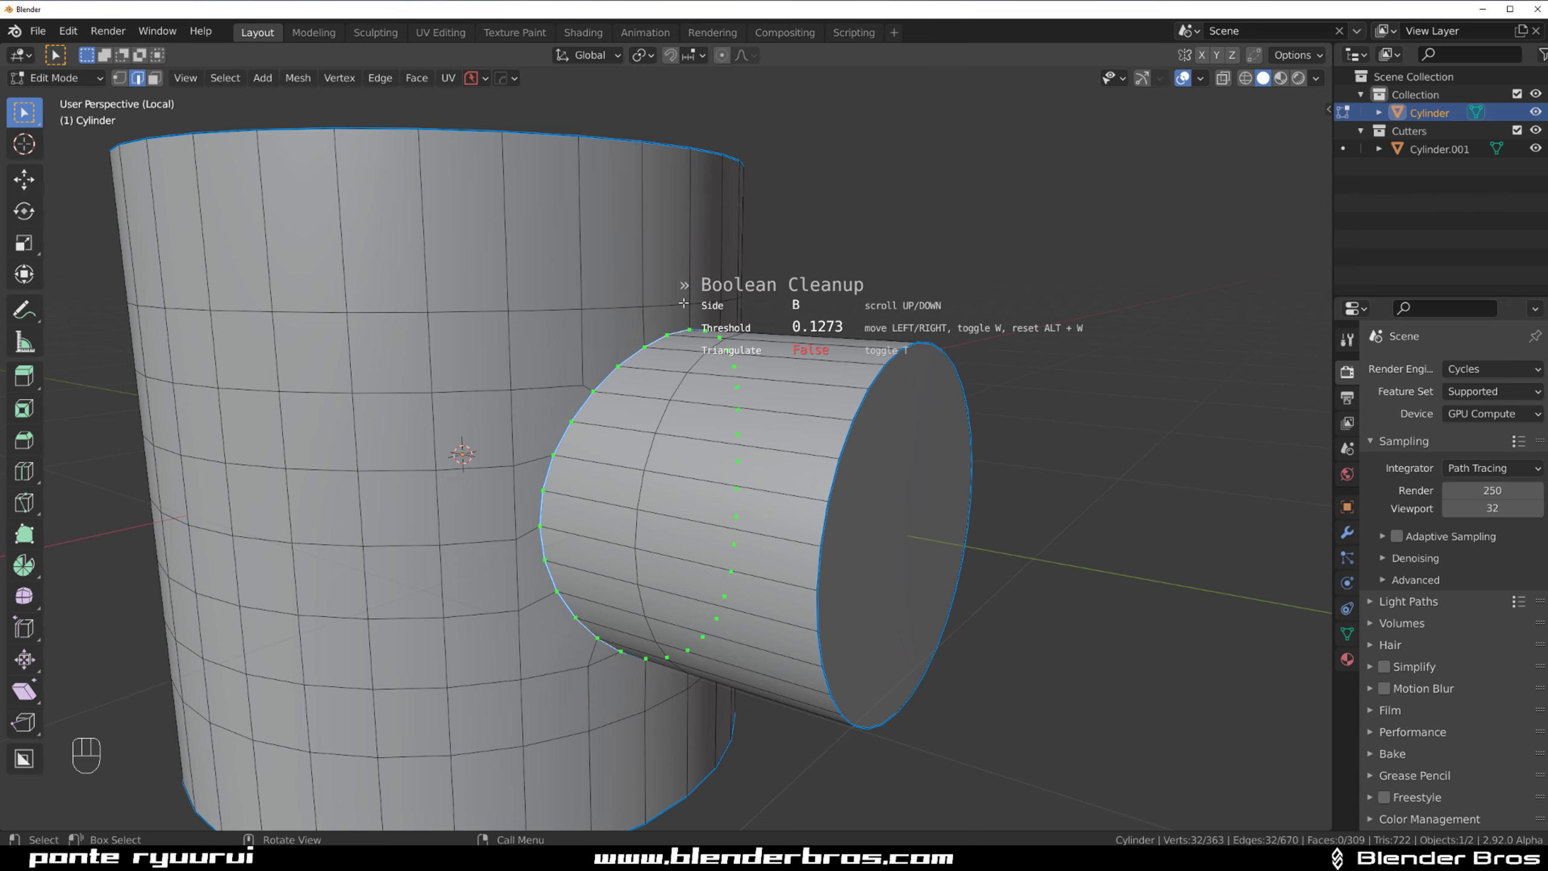
{"action": "left_click", "coordinate": [684, 303]}
Step: Offset the junction loop outward onto the main cylinder's wall using MESHmachine's Offset with side A
{"action": "key", "text": "y"}
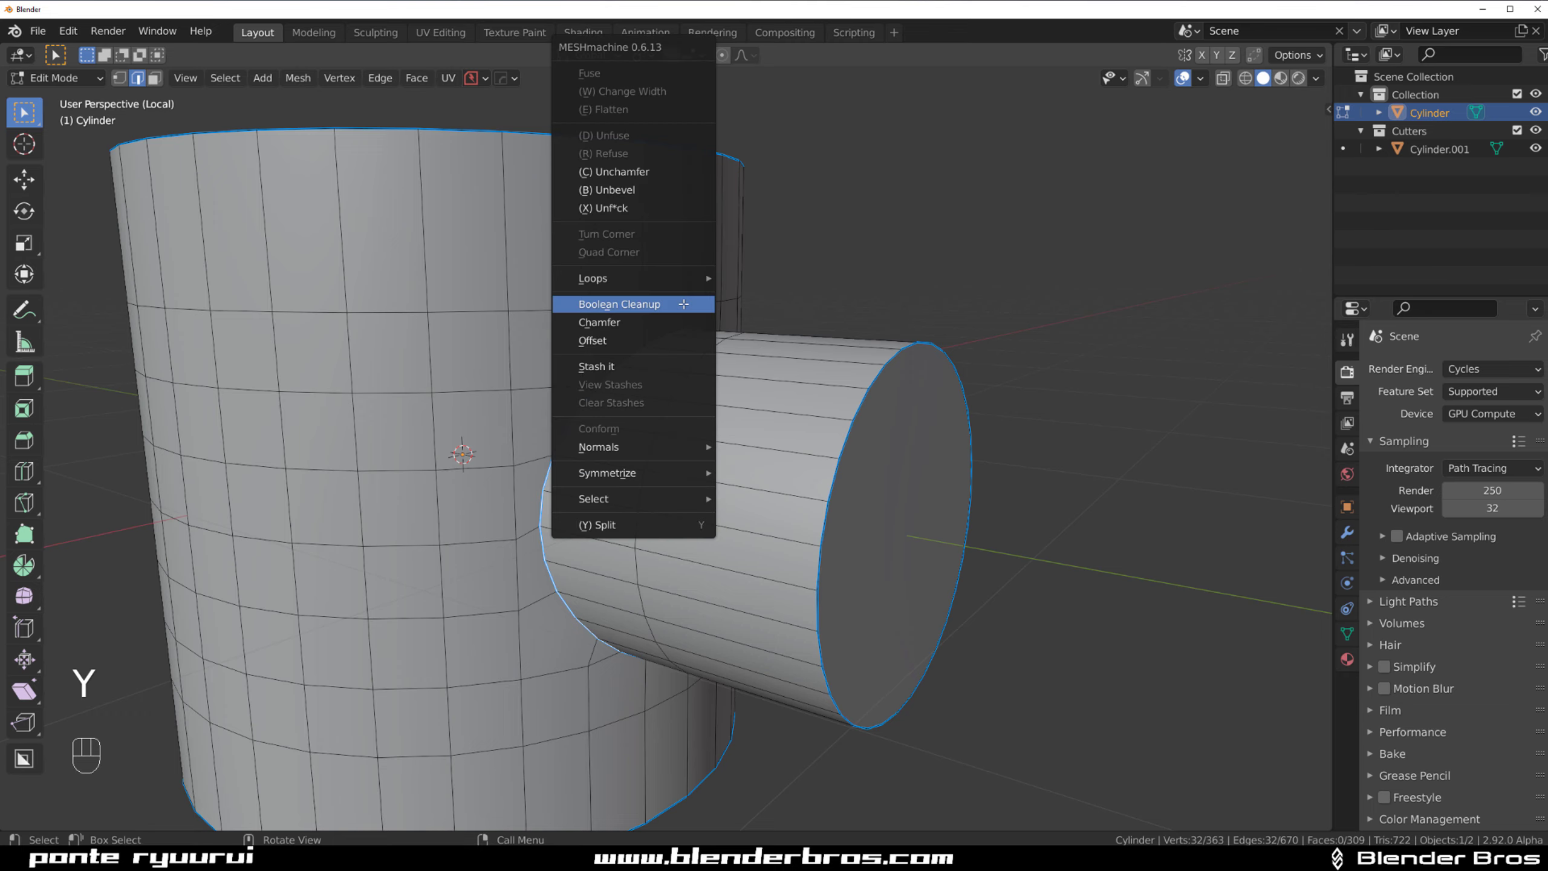
{"action": "left_click", "coordinate": [686, 341]}
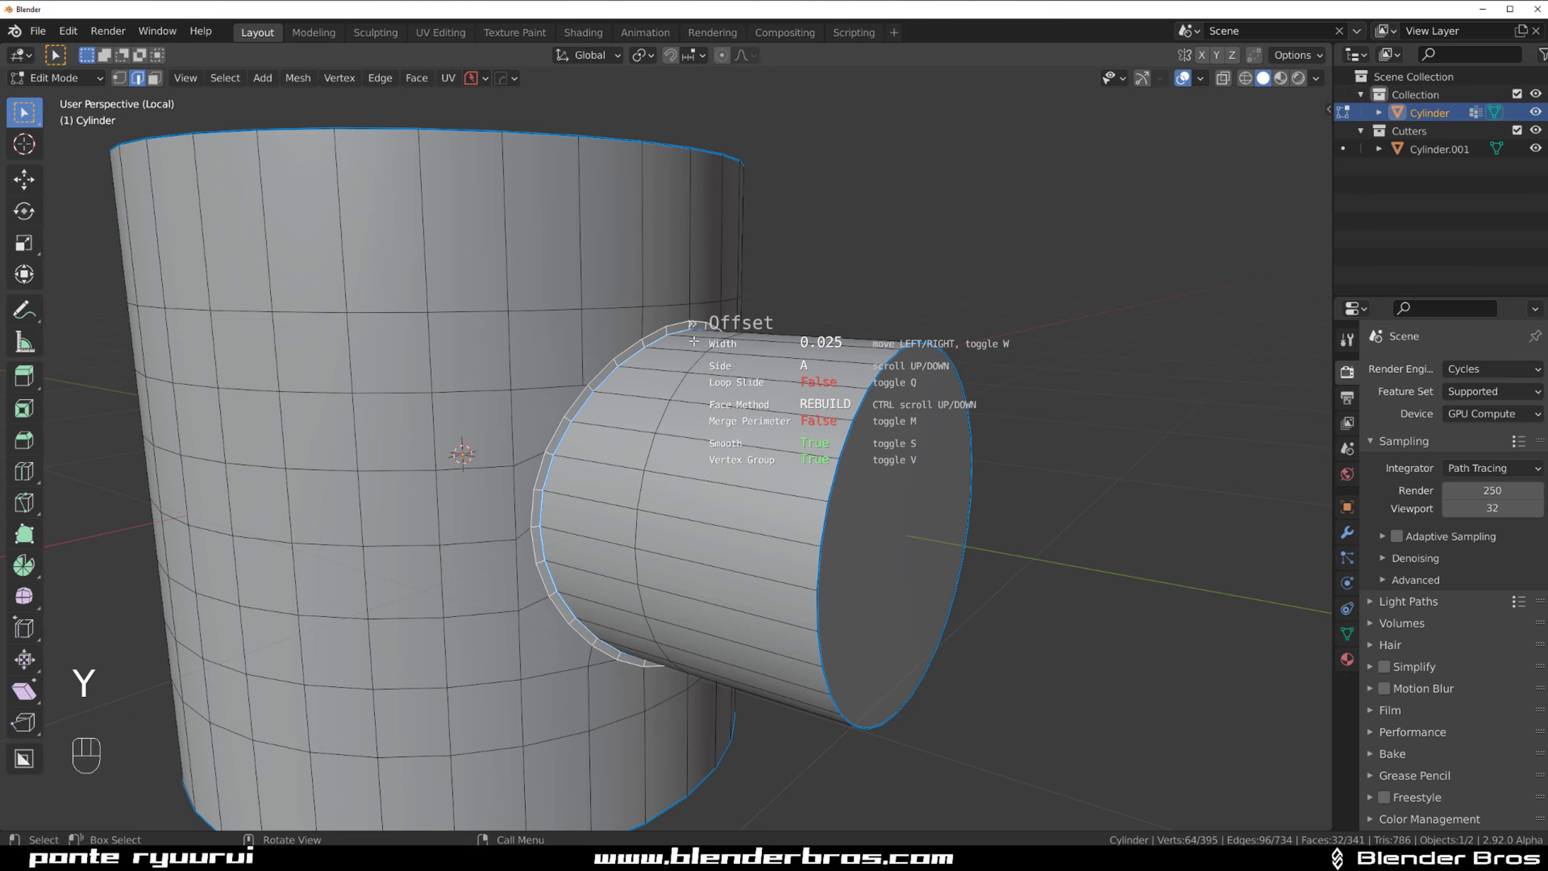
{"action": "left_click", "coordinate": [699, 341]}
{"action": "middle_click_drag", "start_coordinate": [698, 341], "coordinate": [776, 284]}
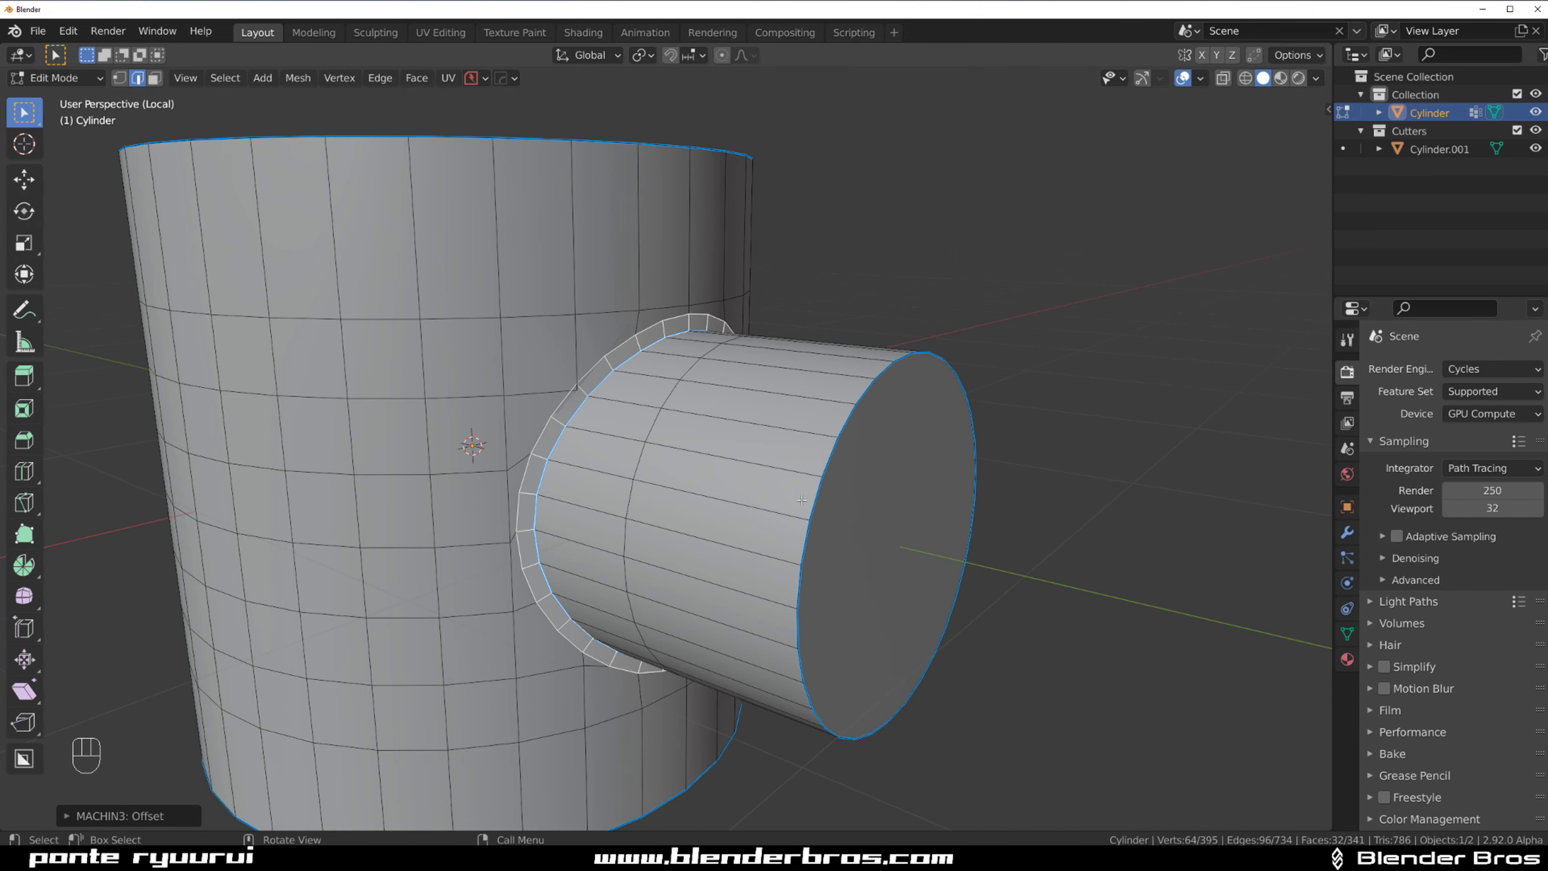
Step: Add a plane in object mode and move it along the Y axis clear of the cylinders
{"action": "key", "text": "Tab"}
{"action": "scroll", "coordinate": [777, 284], "scroll_direction": "down", "scroll_amount": 2}
{"action": "middle_click_drag", "start_coordinate": [733, 394], "coordinate": [691, 277], "text": "shift"}
{"action": "scroll", "coordinate": [744, 366], "scroll_direction": "down", "scroll_amount": 4}
{"action": "middle_click_drag", "start_coordinate": [796, 451], "coordinate": [612, 381], "text": "shift"}
{"action": "scroll", "coordinate": [619, 388], "scroll_direction": "down", "scroll_amount": 2}
{"action": "key", "text": "shift+a"}
{"action": "mouse_move", "coordinate": [630, 397]}
{"action": "left_click", "coordinate": [707, 412]}
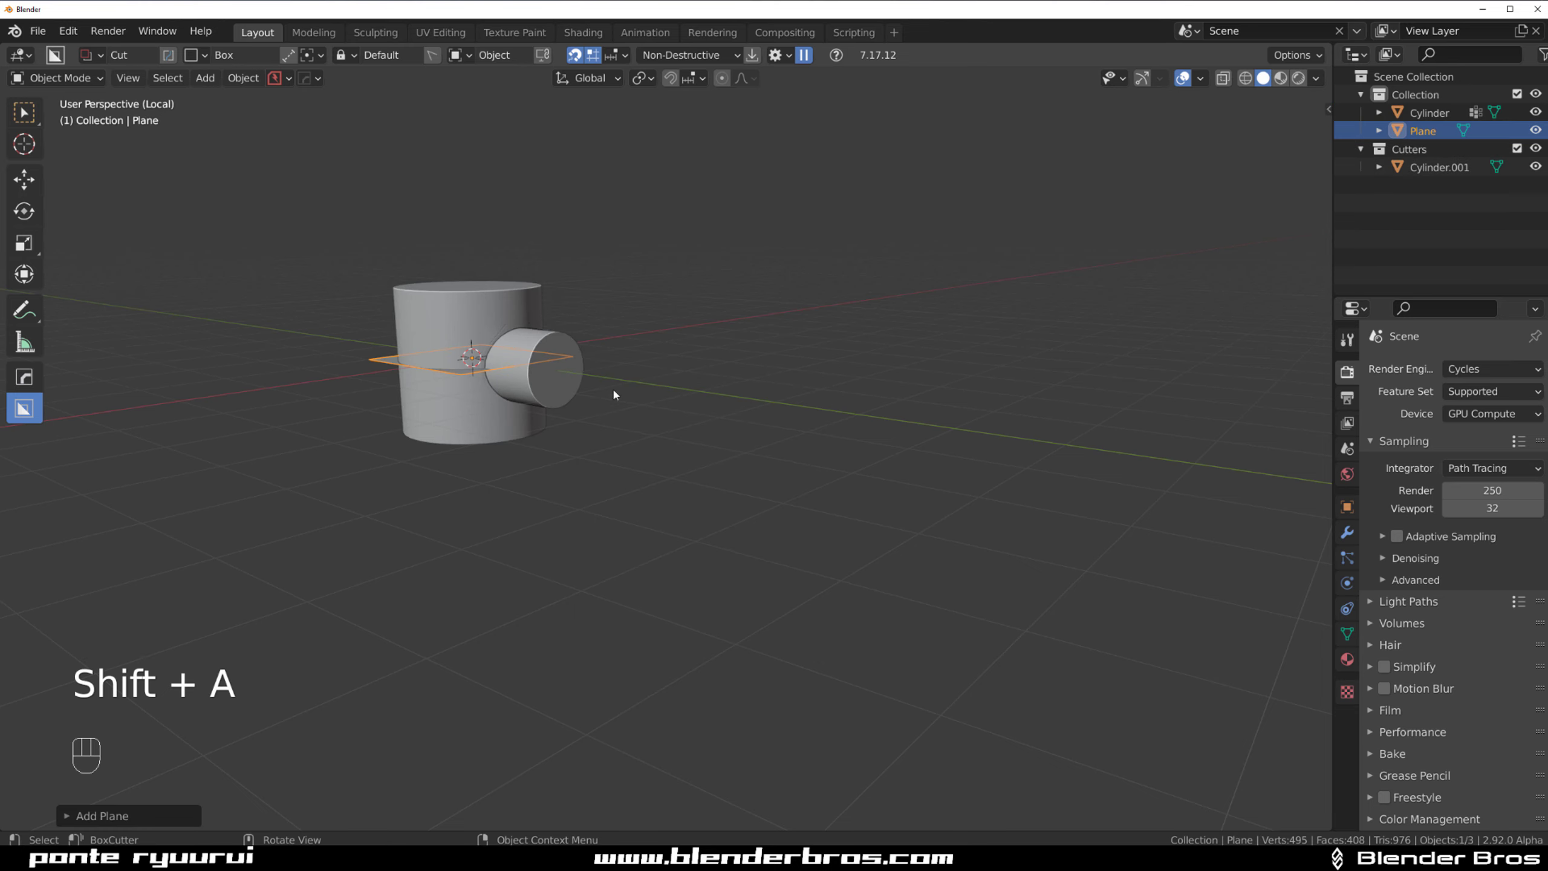
{"action": "key", "text": "g"}
{"action": "key", "text": "y"}
{"action": "left_click", "coordinate": [910, 546]}
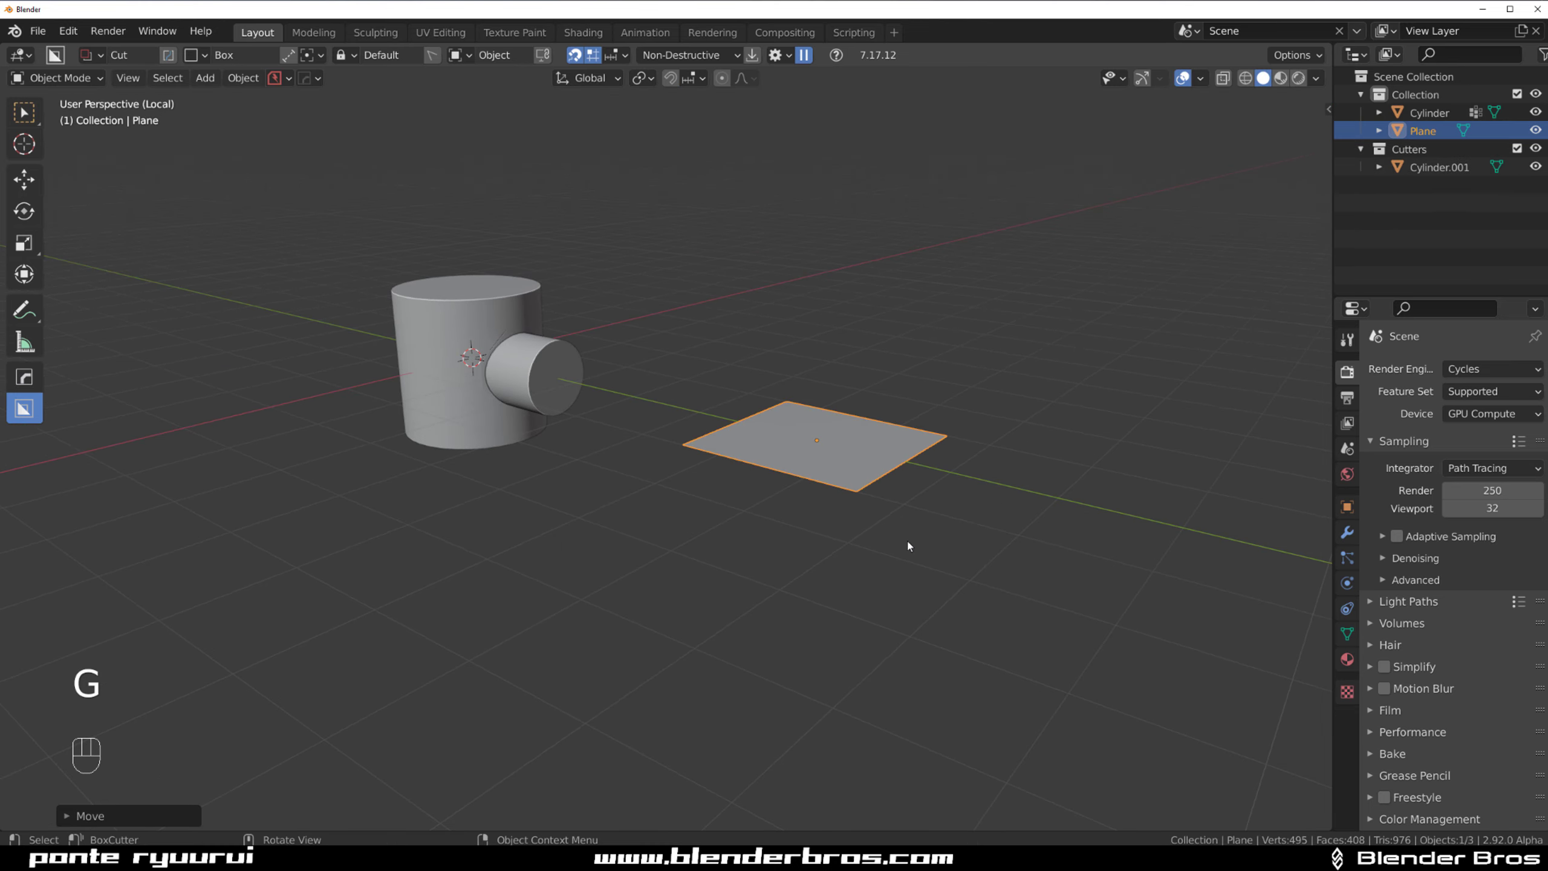
Step: Select one edge each on the main cylinder's top rim, the junction and the side cylinder's end rim in edit mode
{"action": "scroll", "coordinate": [655, 437], "scroll_direction": "up", "scroll_amount": 3}
{"action": "middle_click_drag", "start_coordinate": [651, 430], "coordinate": [693, 474], "text": "shift"}
{"action": "scroll", "coordinate": [712, 484], "scroll_direction": "up", "scroll_amount": 2}
{"action": "left_click", "coordinate": [693, 474]}
{"action": "key", "text": "Tab"}
{"action": "scroll", "coordinate": [683, 549], "scroll_direction": "up", "scroll_amount": 3}
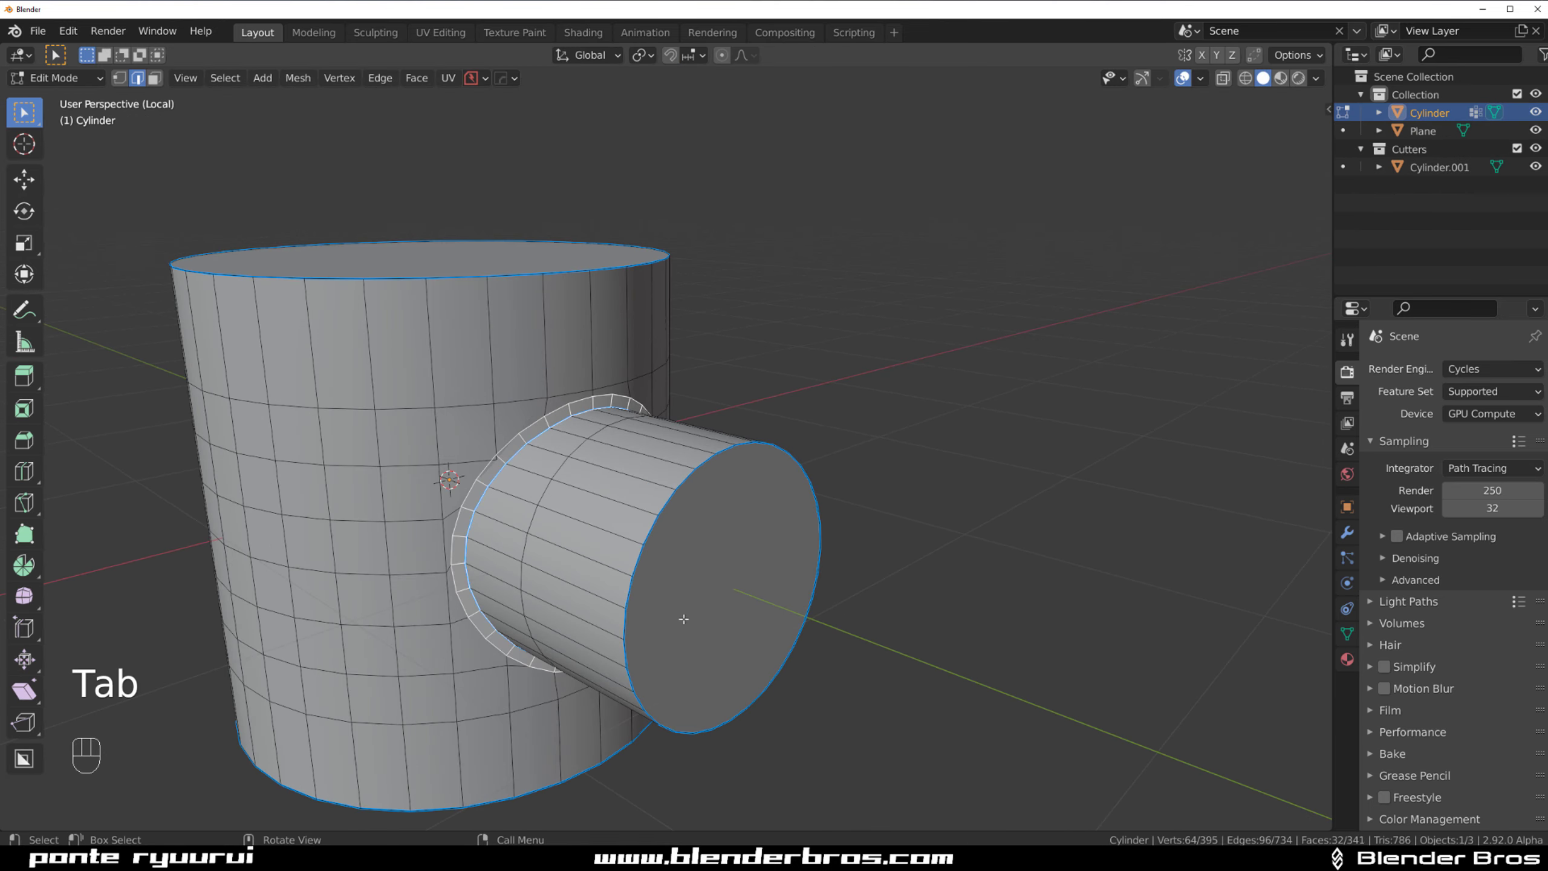
{"action": "middle_click_drag", "start_coordinate": [697, 528], "coordinate": [759, 483], "text": "shift"}
{"action": "left_click", "coordinate": [756, 429]}
{"action": "scroll", "coordinate": [725, 451], "scroll_direction": "up", "scroll_amount": 2}
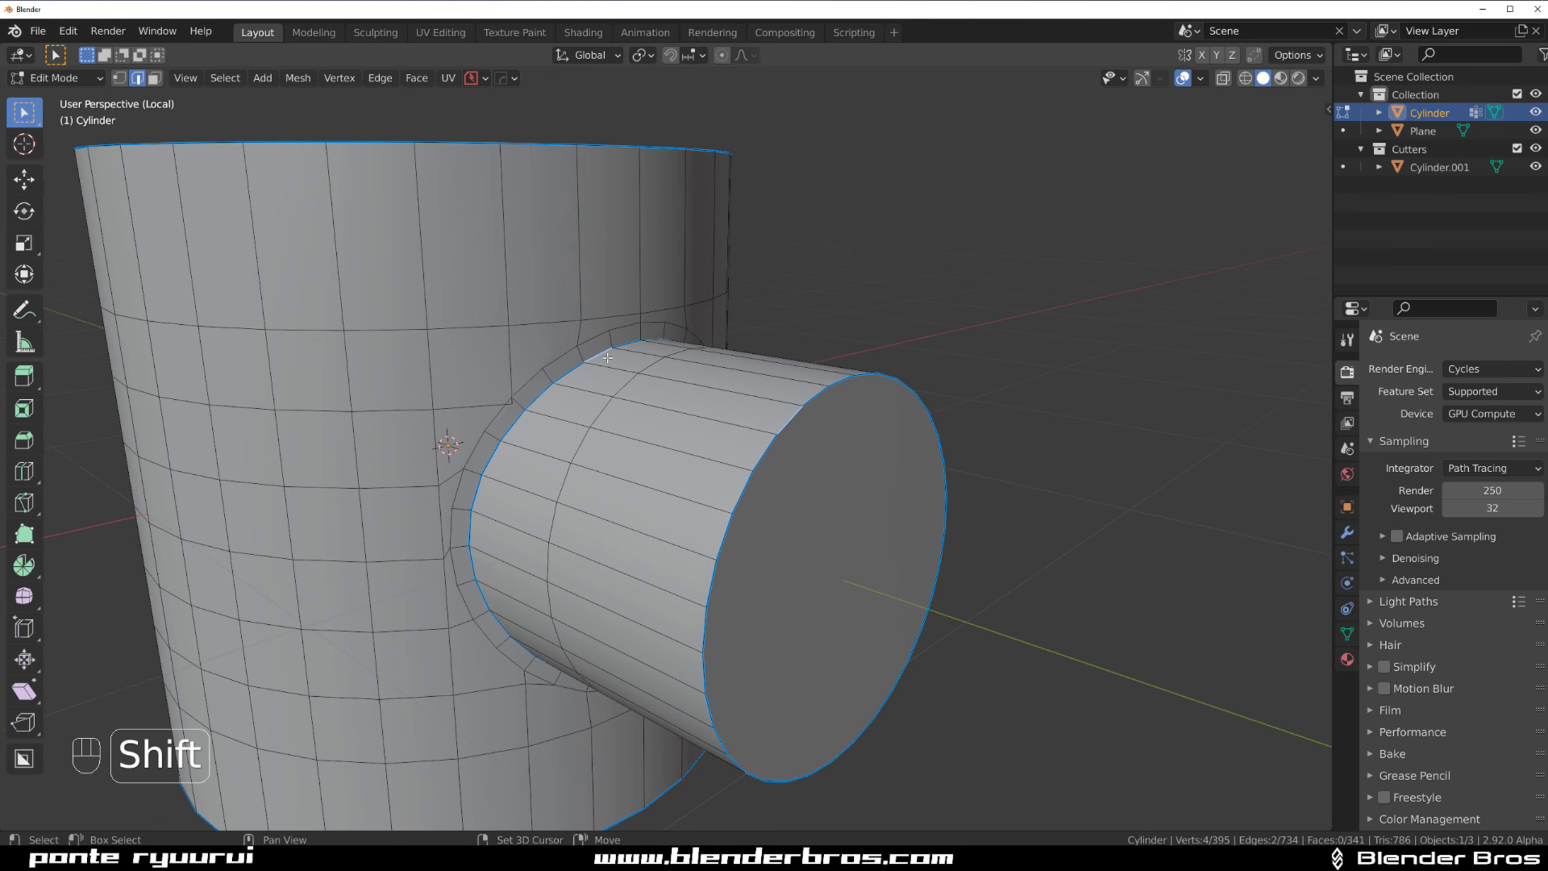
{"action": "scroll", "coordinate": [651, 309], "scroll_direction": "down", "scroll_amount": 2}
Step: Expand the three selected edges into full loops at once with MESHmachine's LSelect
{"action": "key", "text": "y"}
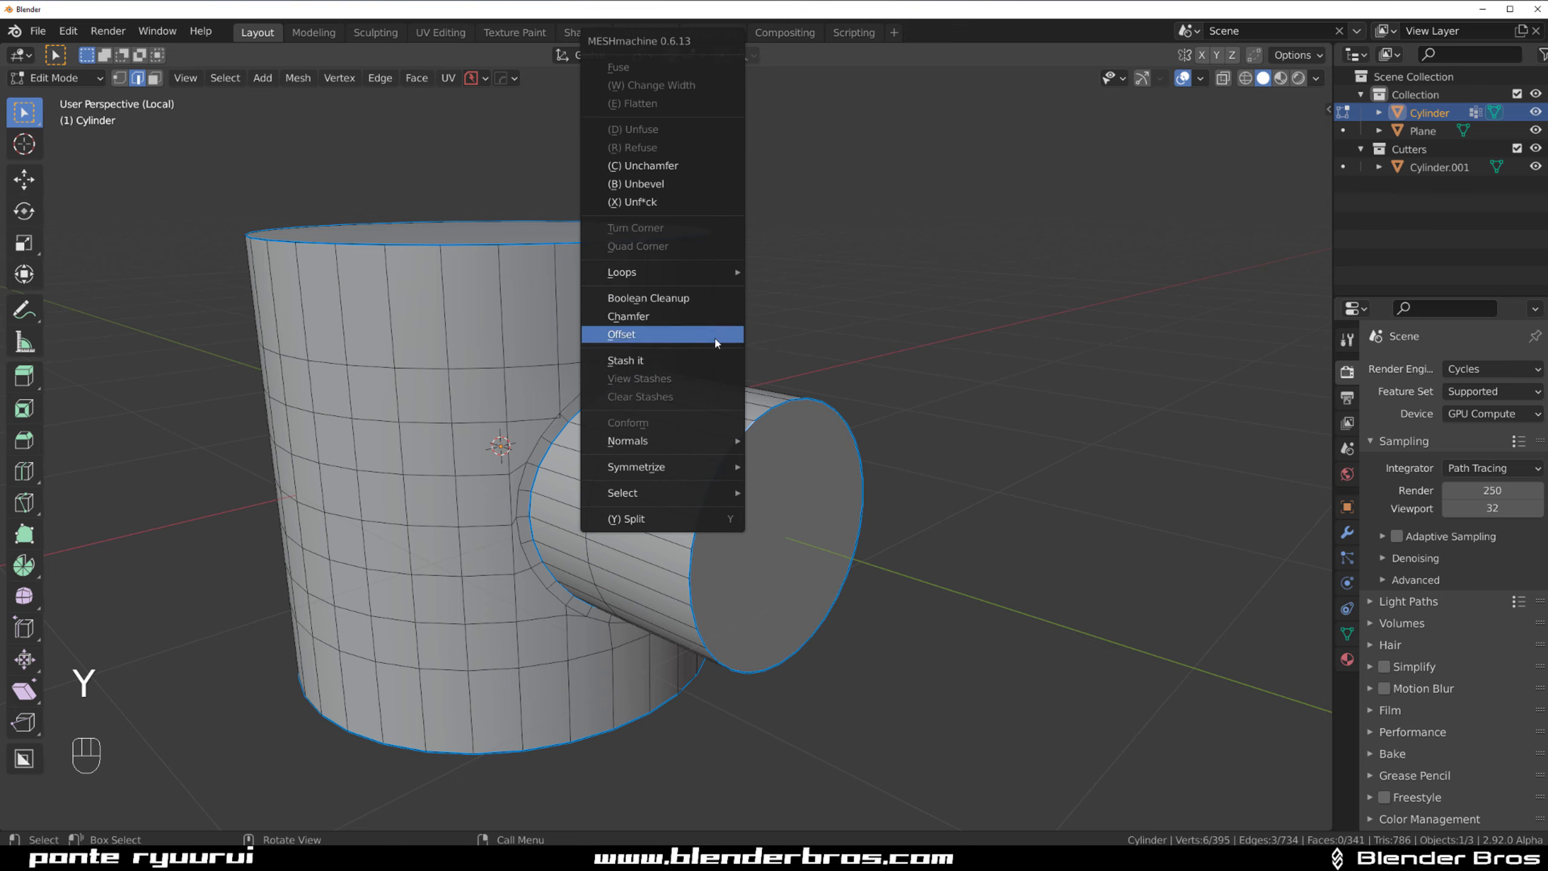
{"action": "mouse_move", "coordinate": [716, 492]}
{"action": "left_click", "coordinate": [815, 526]}
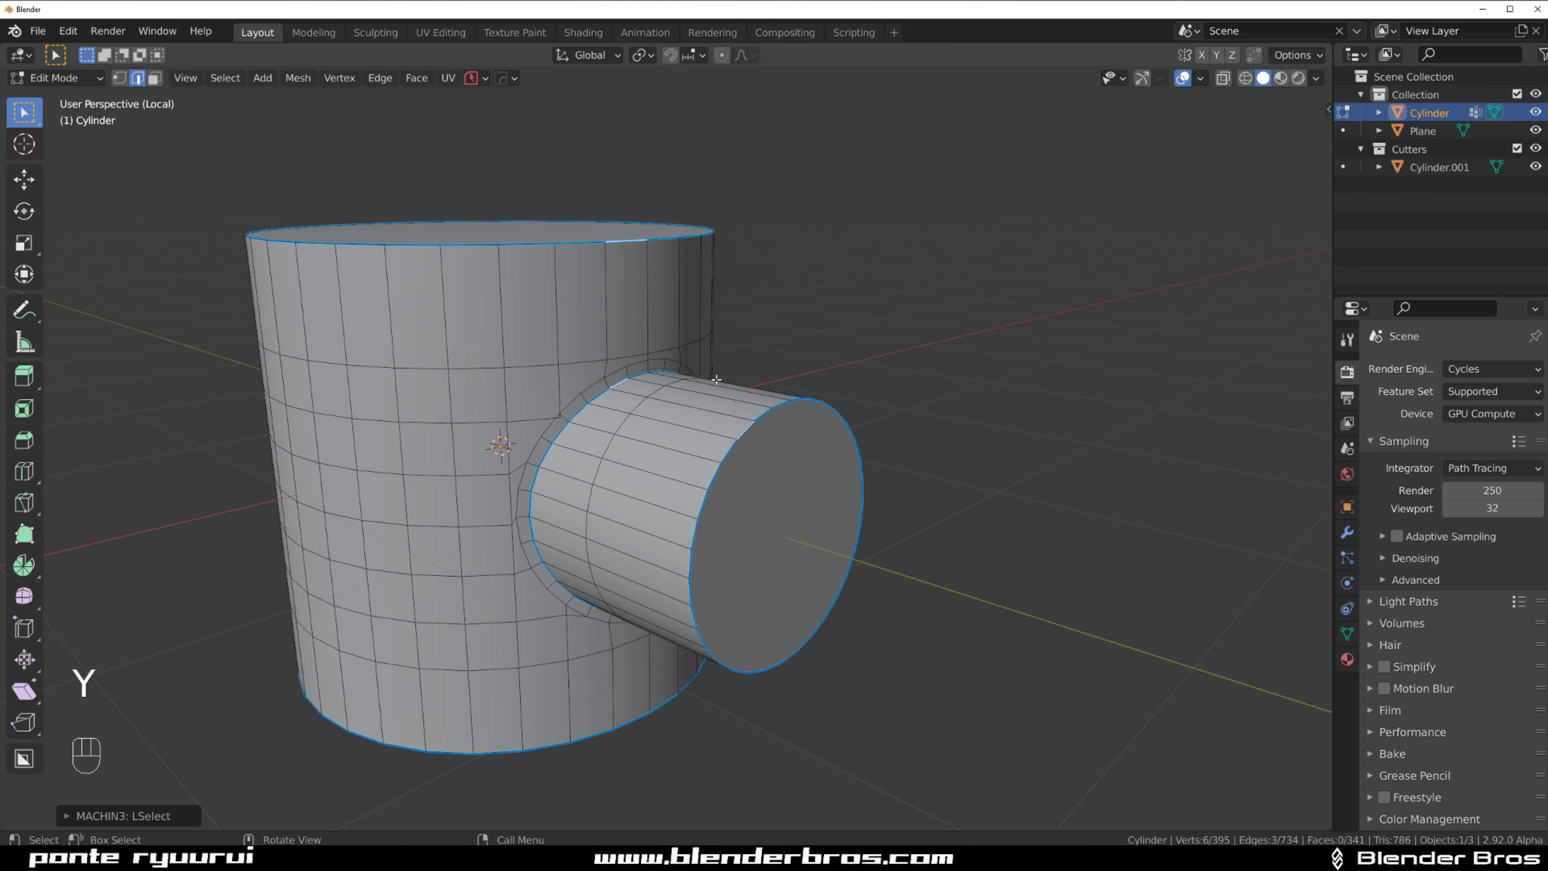
{"action": "key", "text": "y"}
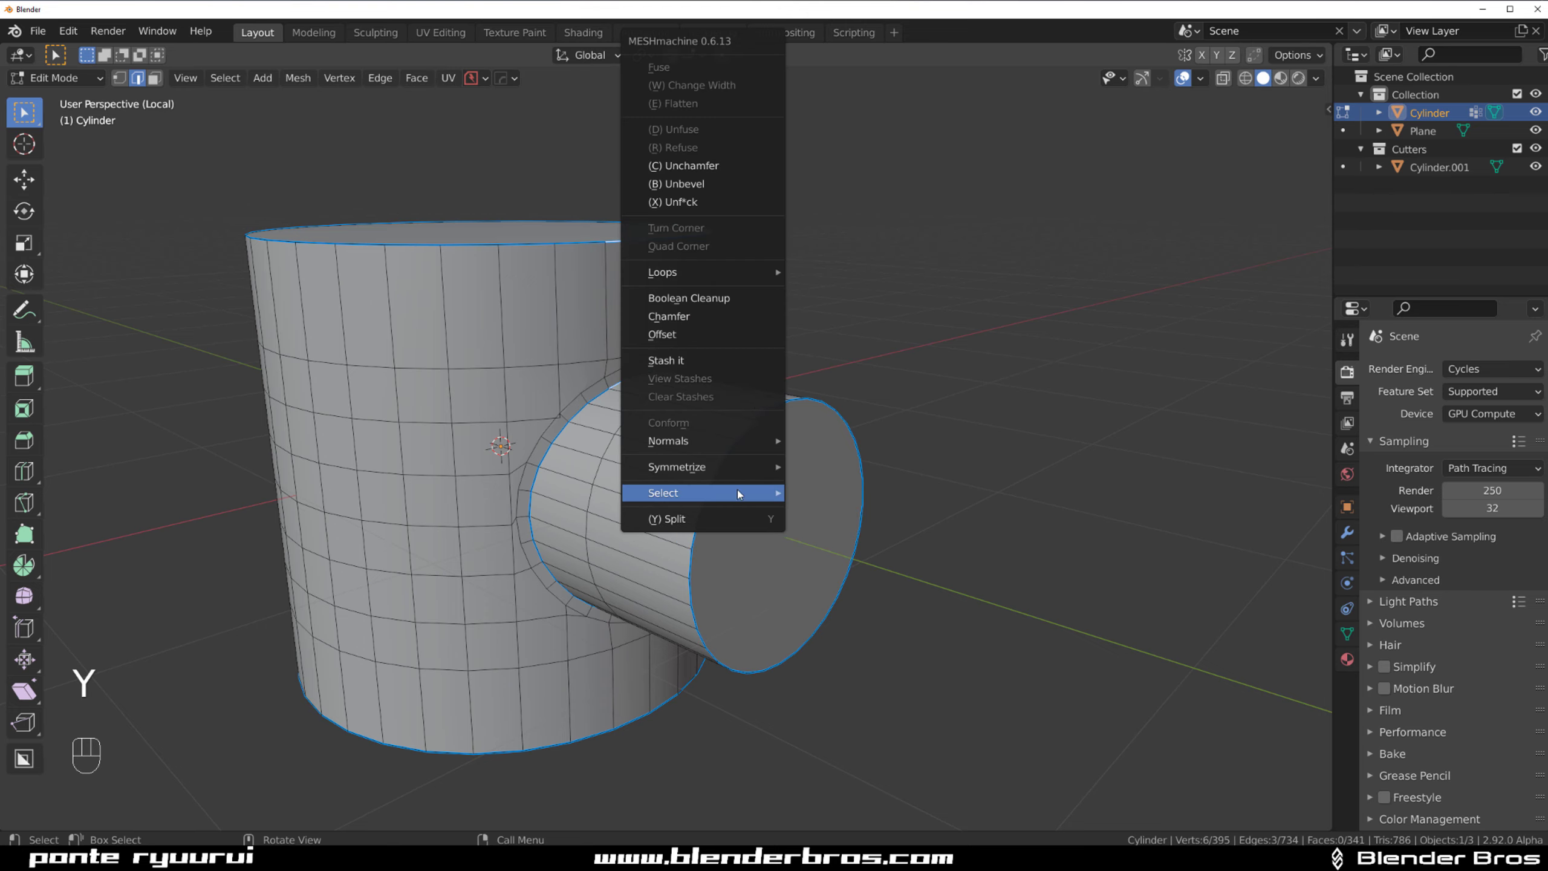
{"action": "mouse_move", "coordinate": [750, 493]}
{"action": "left_click", "coordinate": [838, 510]}
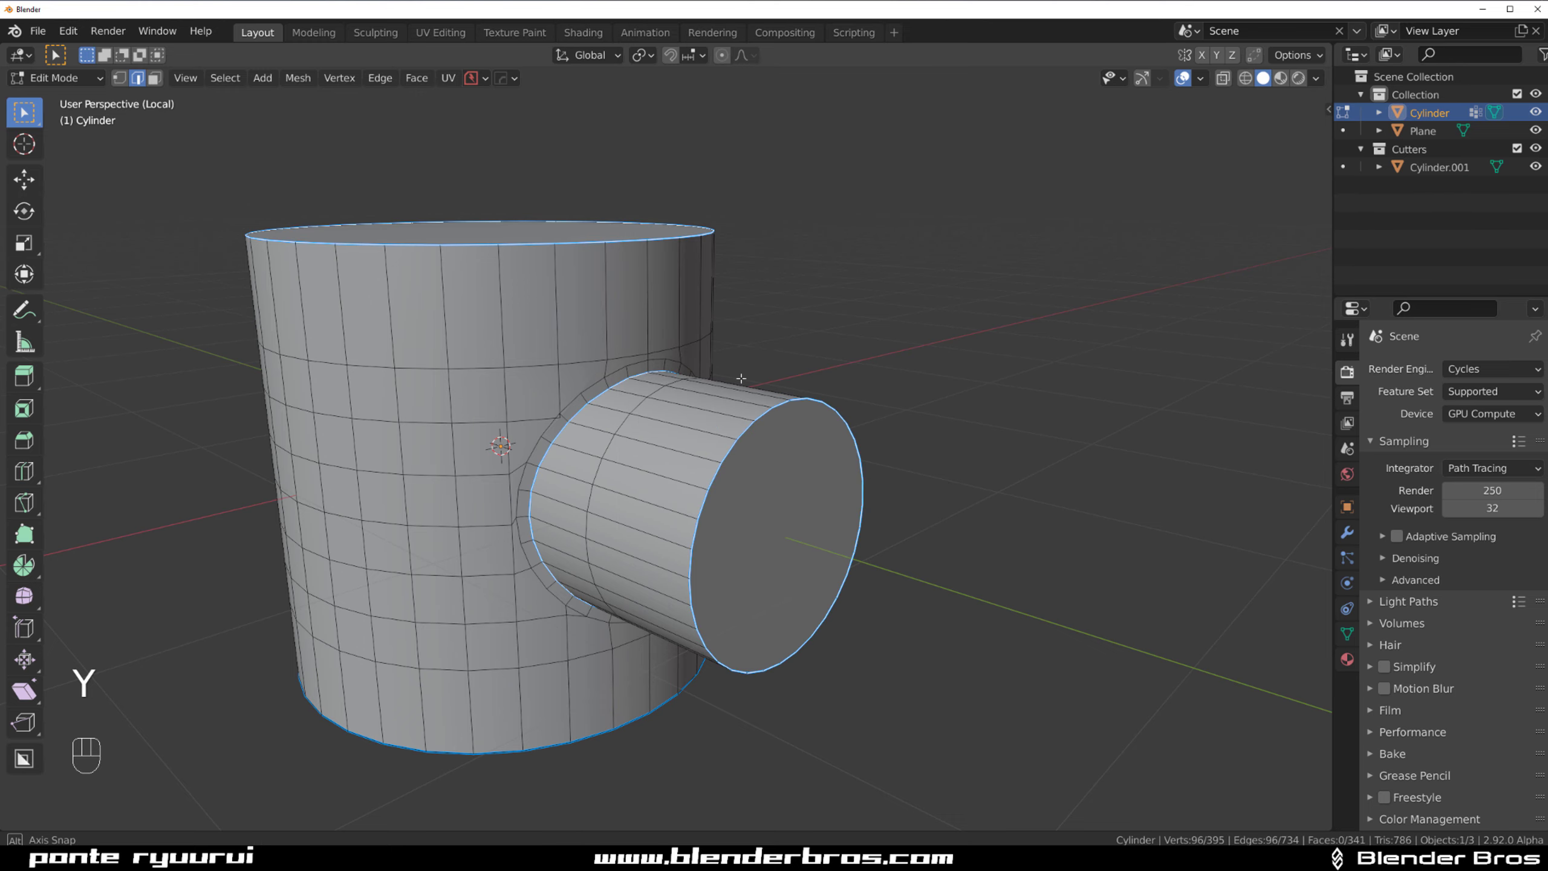
{"action": "middle_click_drag", "start_coordinate": [744, 396], "coordinate": [741, 393]}
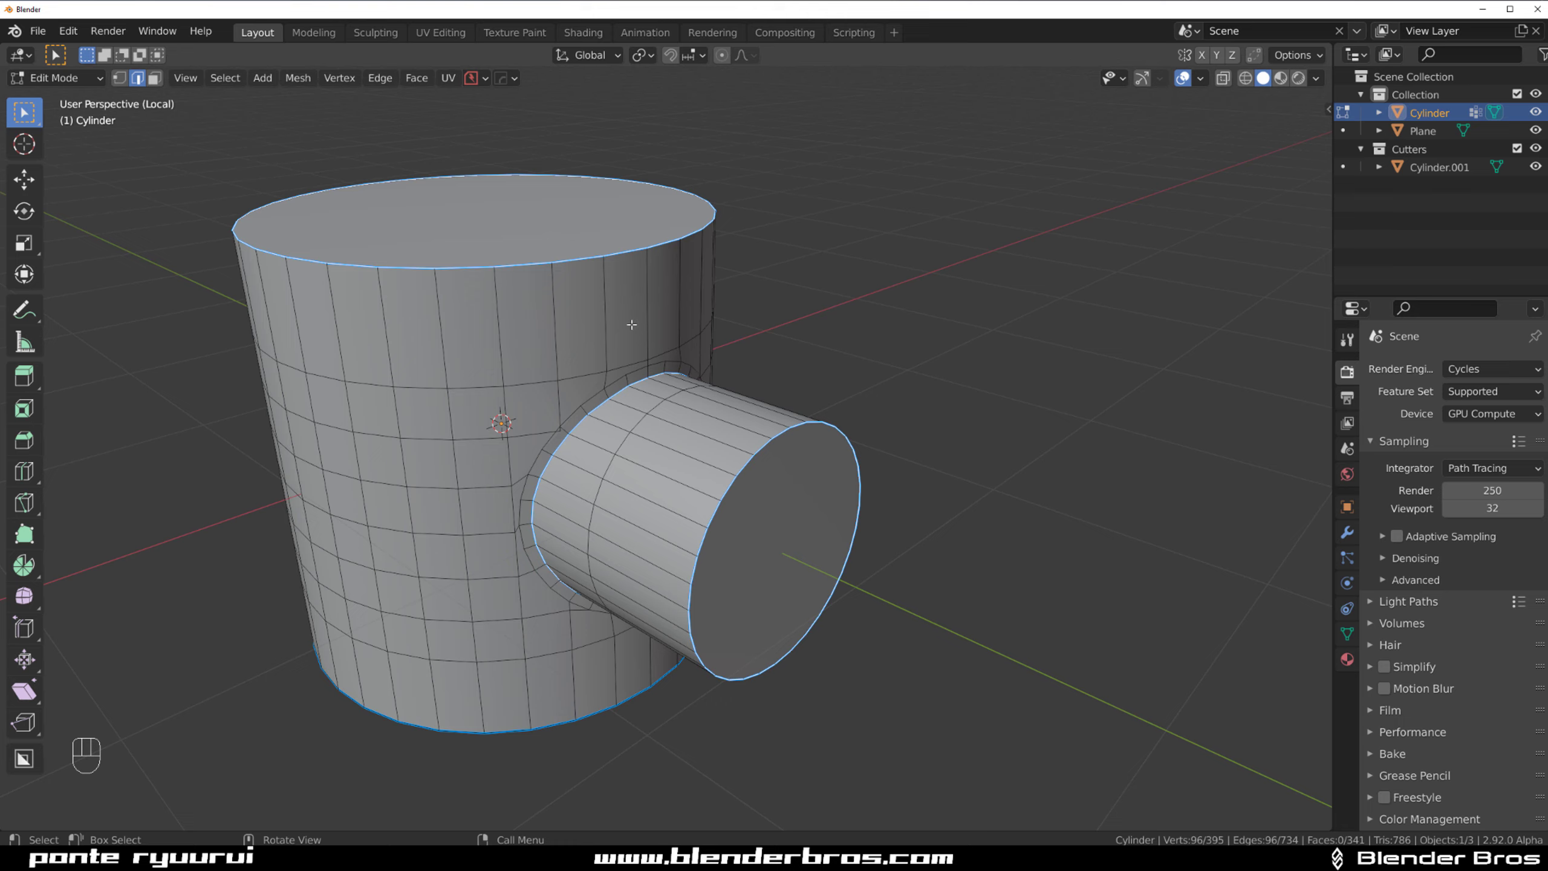
Step: Undo back to the top-rim and junction edges only and expand those two into full loops with LSelect
{"action": "left_click", "coordinate": [617, 265]}
{"action": "key", "text": "ctrl+z"}
{"action": "key", "text": "ctrl+z"}
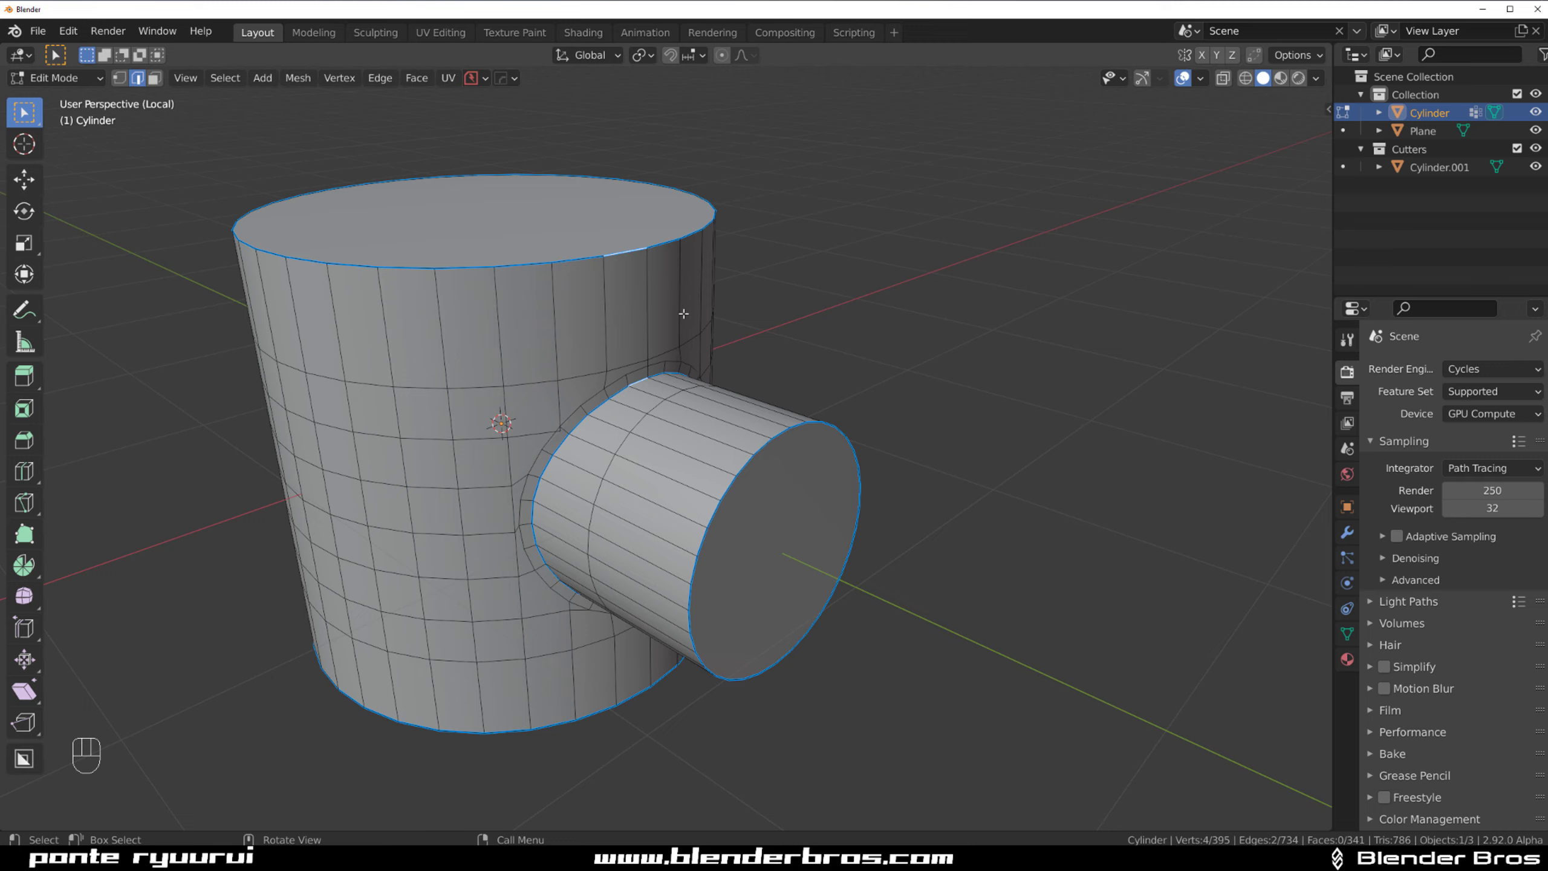
{"action": "key", "text": "y"}
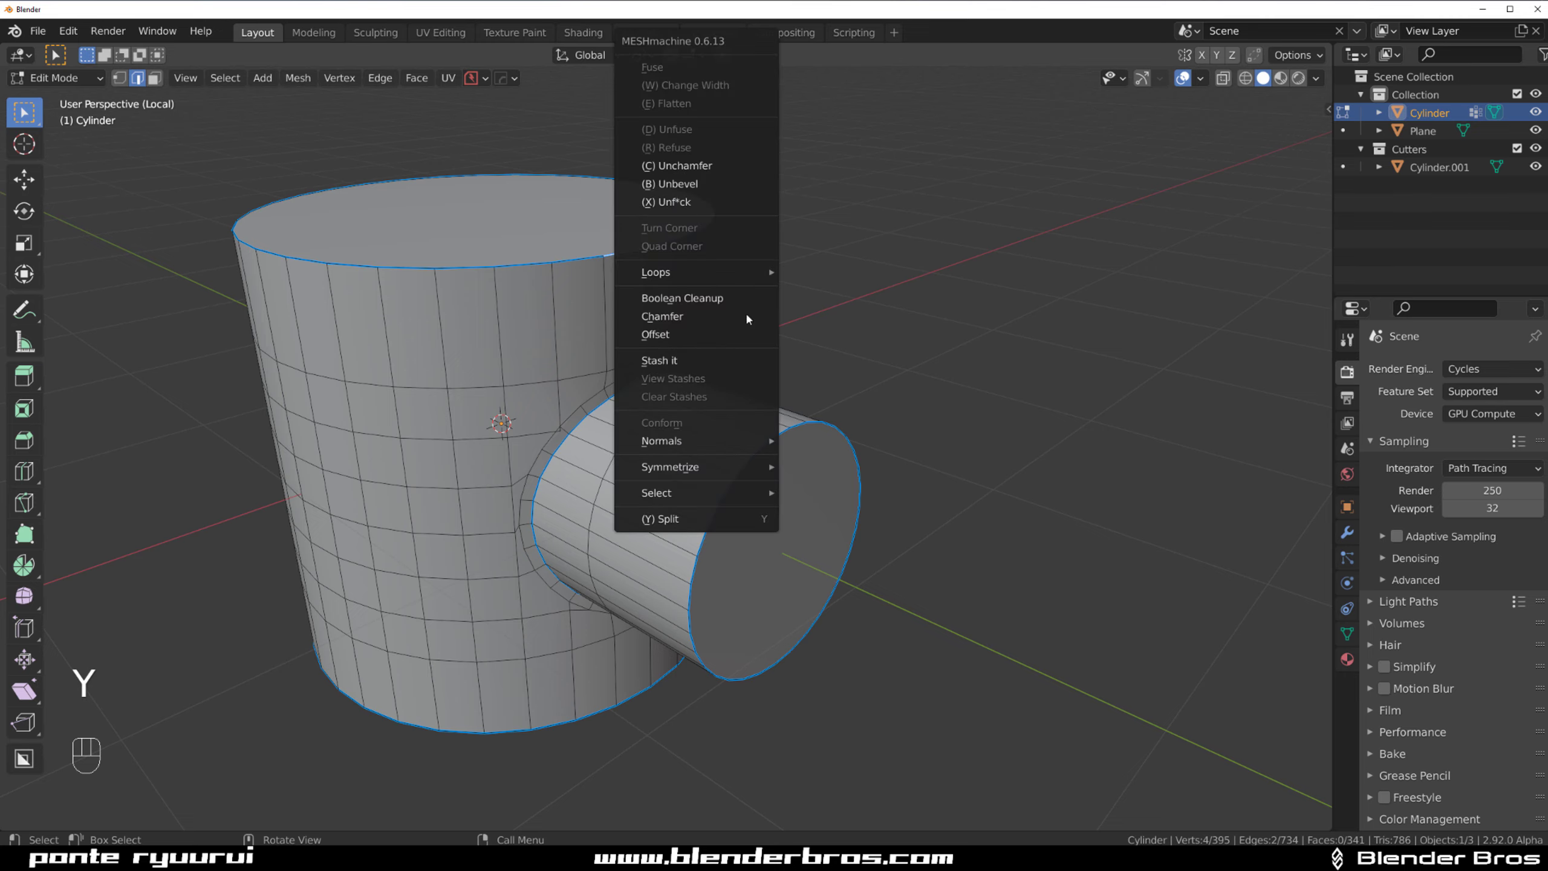
{"action": "mouse_move", "coordinate": [744, 492]}
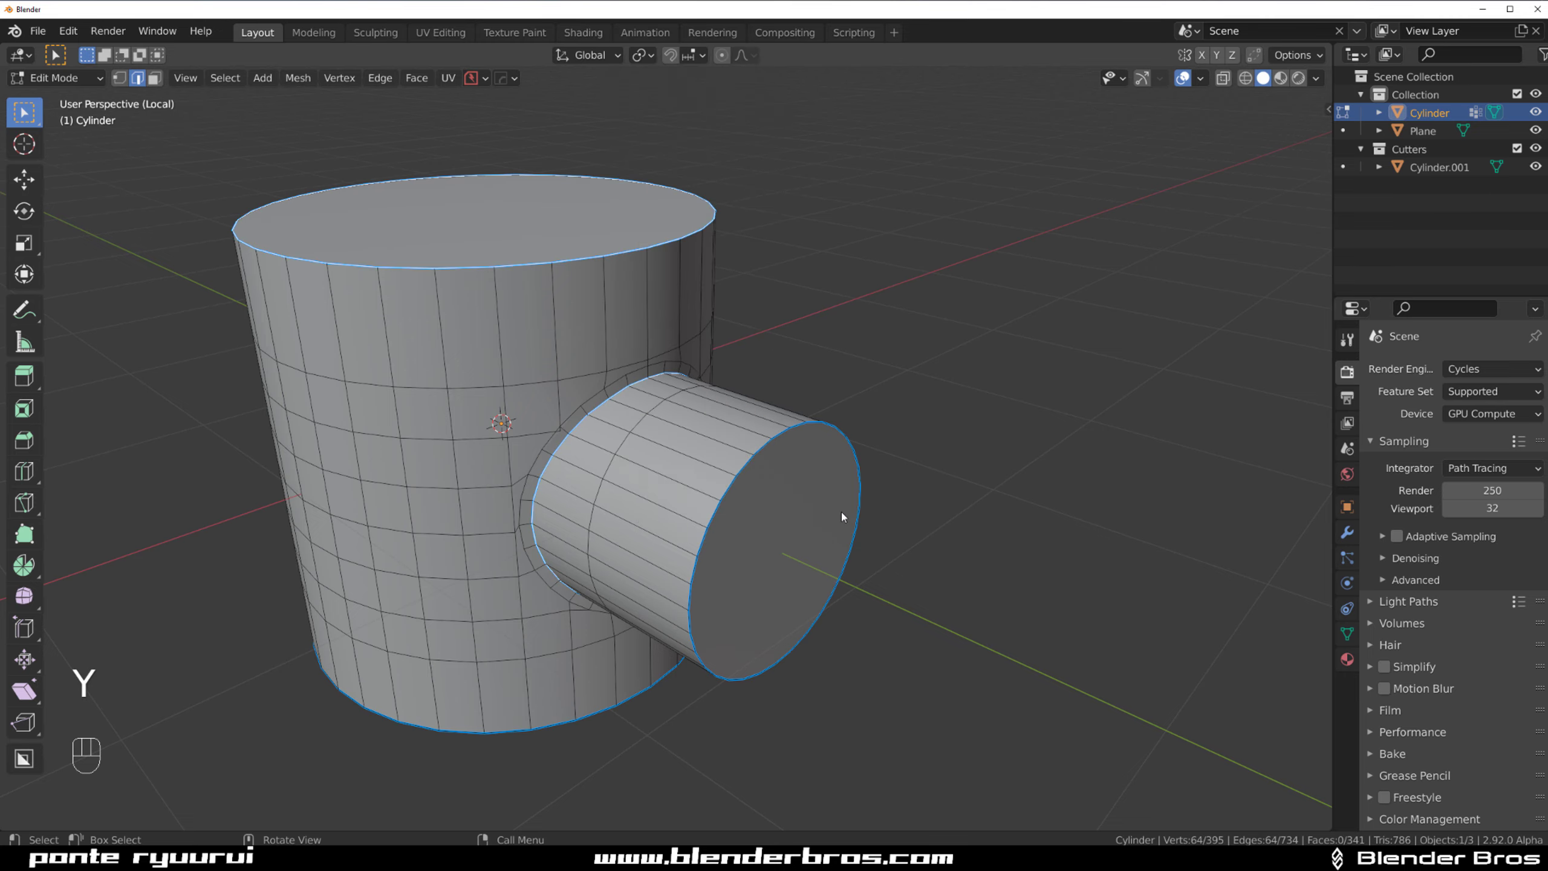
Step: Return to object mode and scale the plane down along the Y axis into a rectangle
{"action": "middle_click_drag", "start_coordinate": [877, 419], "coordinate": [635, 376]}
{"action": "key", "text": "Tab"}
{"action": "scroll", "coordinate": [800, 400], "scroll_direction": "down", "scroll_amount": 6}
{"action": "scroll", "coordinate": [698, 347], "scroll_direction": "up", "scroll_amount": 4}
{"action": "key", "text": "Tab"}
{"action": "key", "text": "KP_5"}
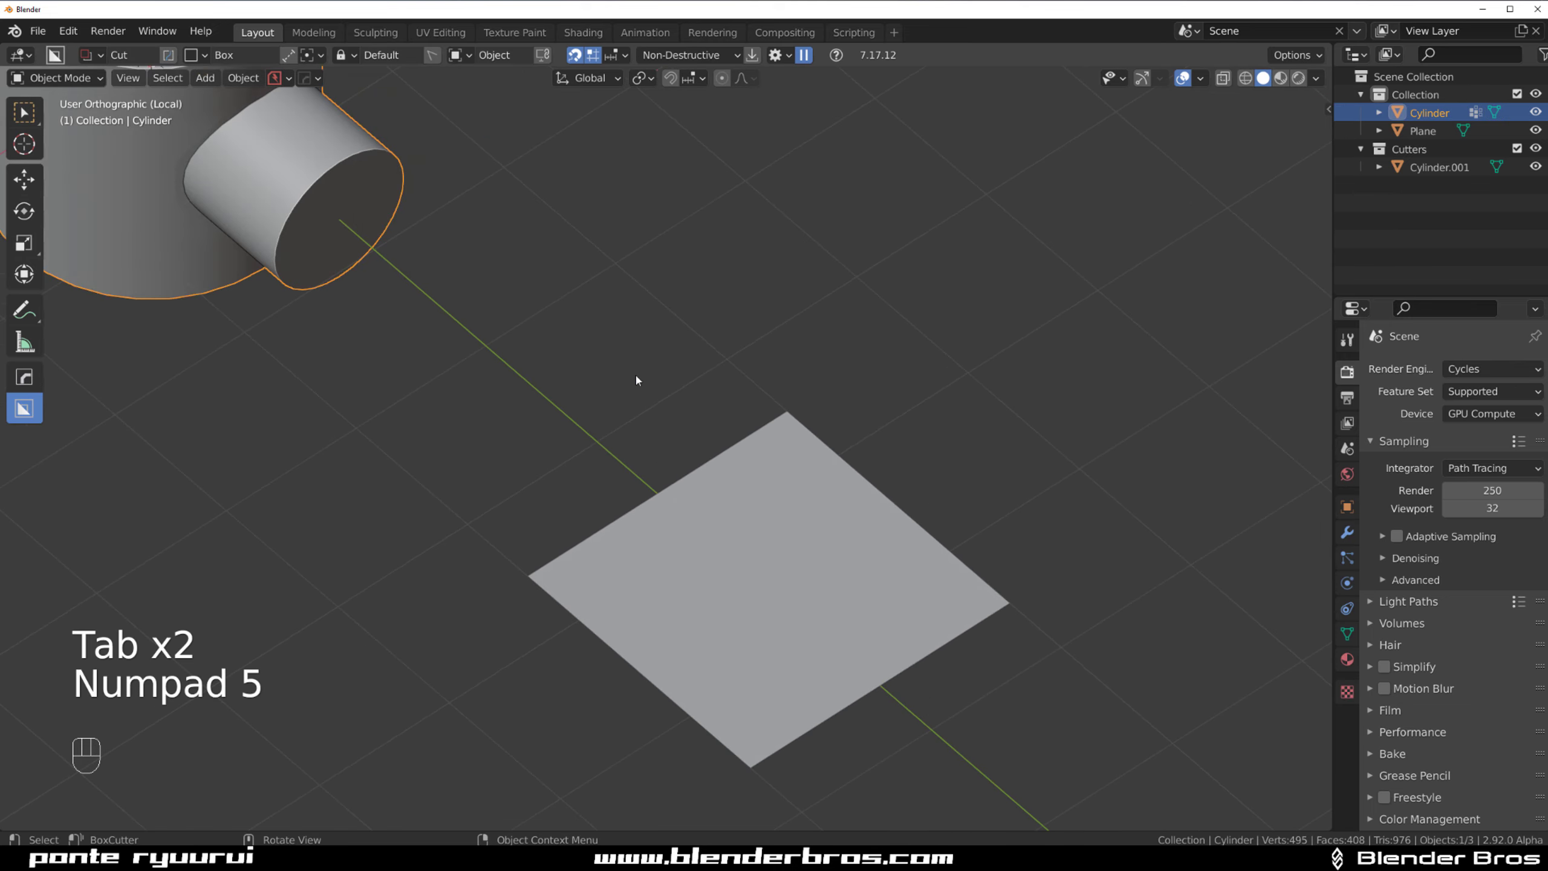
{"action": "key", "text": "KP_5"}
{"action": "middle_click_drag", "start_coordinate": [707, 485], "coordinate": [692, 343], "text": "shift"}
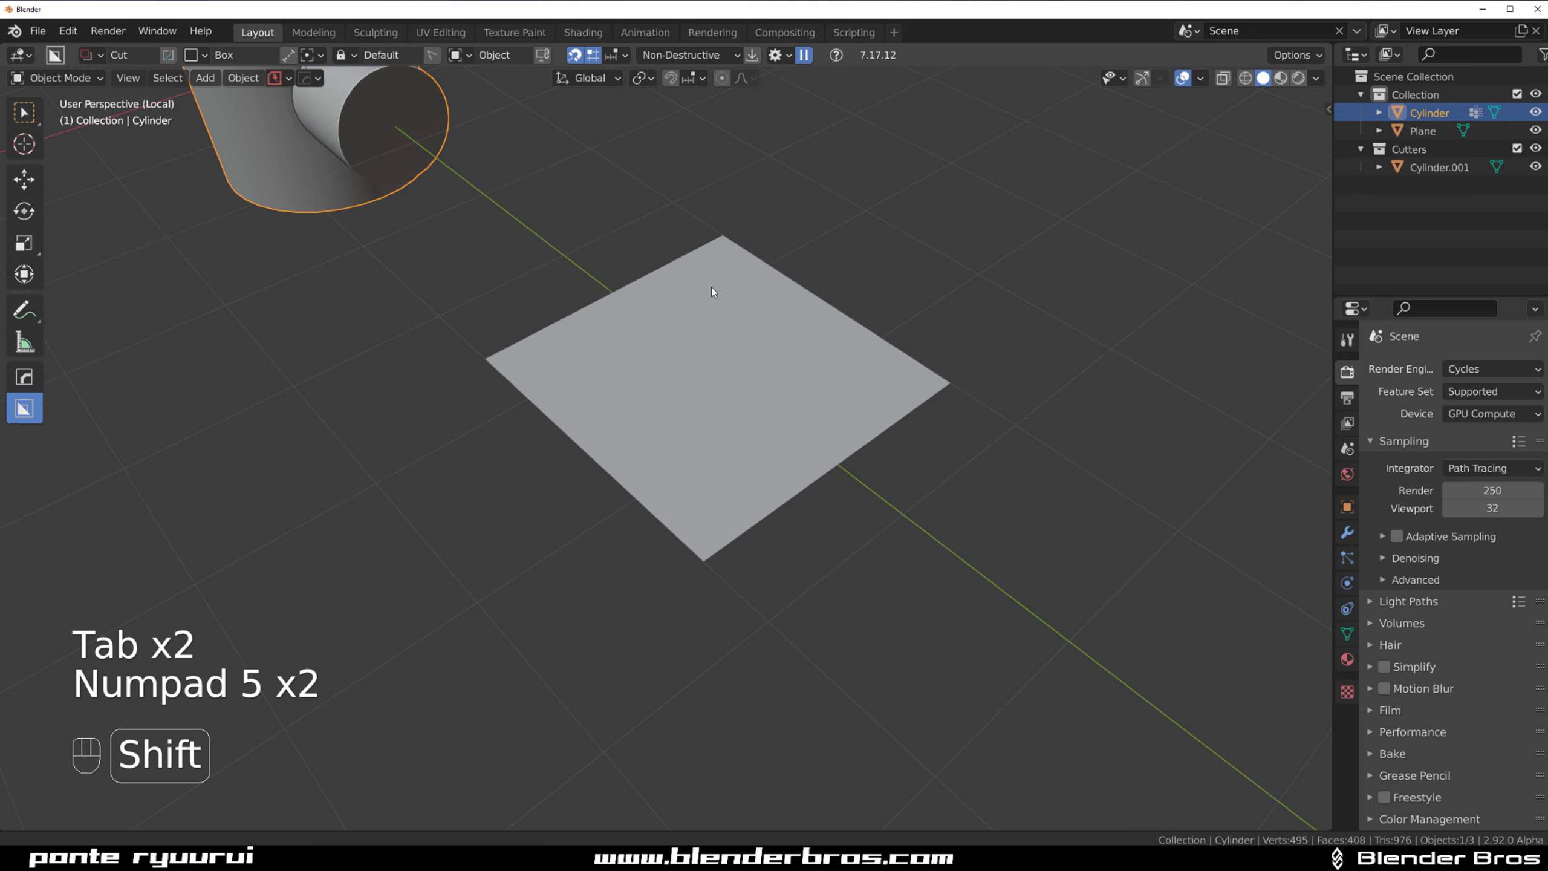
{"action": "middle_click_drag", "start_coordinate": [711, 287], "coordinate": [571, 269]}
{"action": "left_click", "coordinate": [699, 432]}
{"action": "key", "text": "s"}
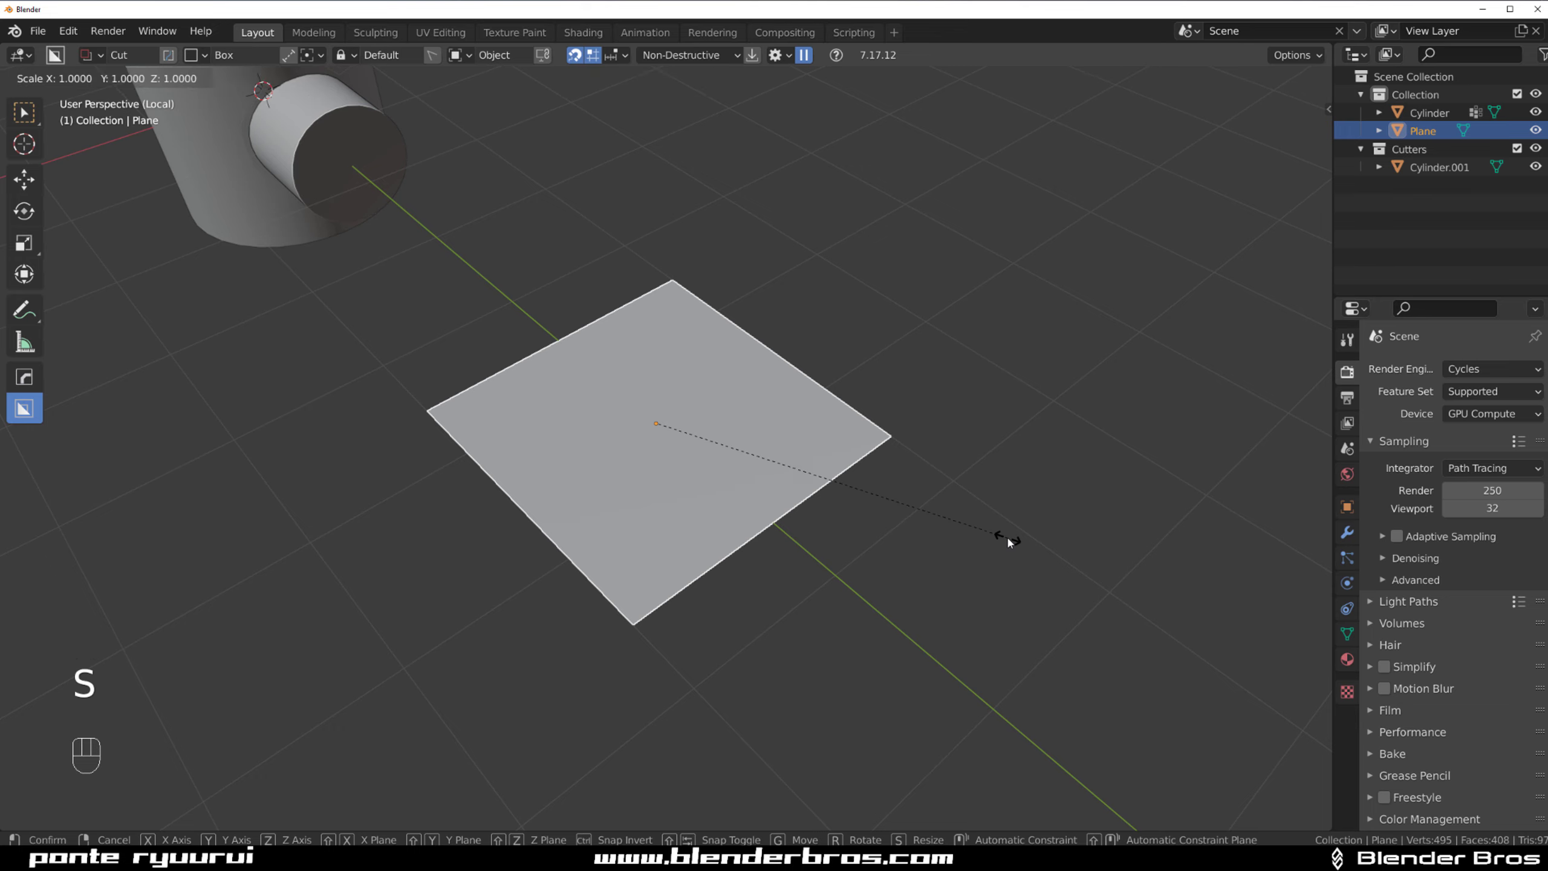
{"action": "key", "text": "y"}
{"action": "left_click", "coordinate": [870, 517], "text": "ctrl"}
{"action": "scroll", "coordinate": [699, 470], "scroll_direction": "up", "scroll_amount": 3}
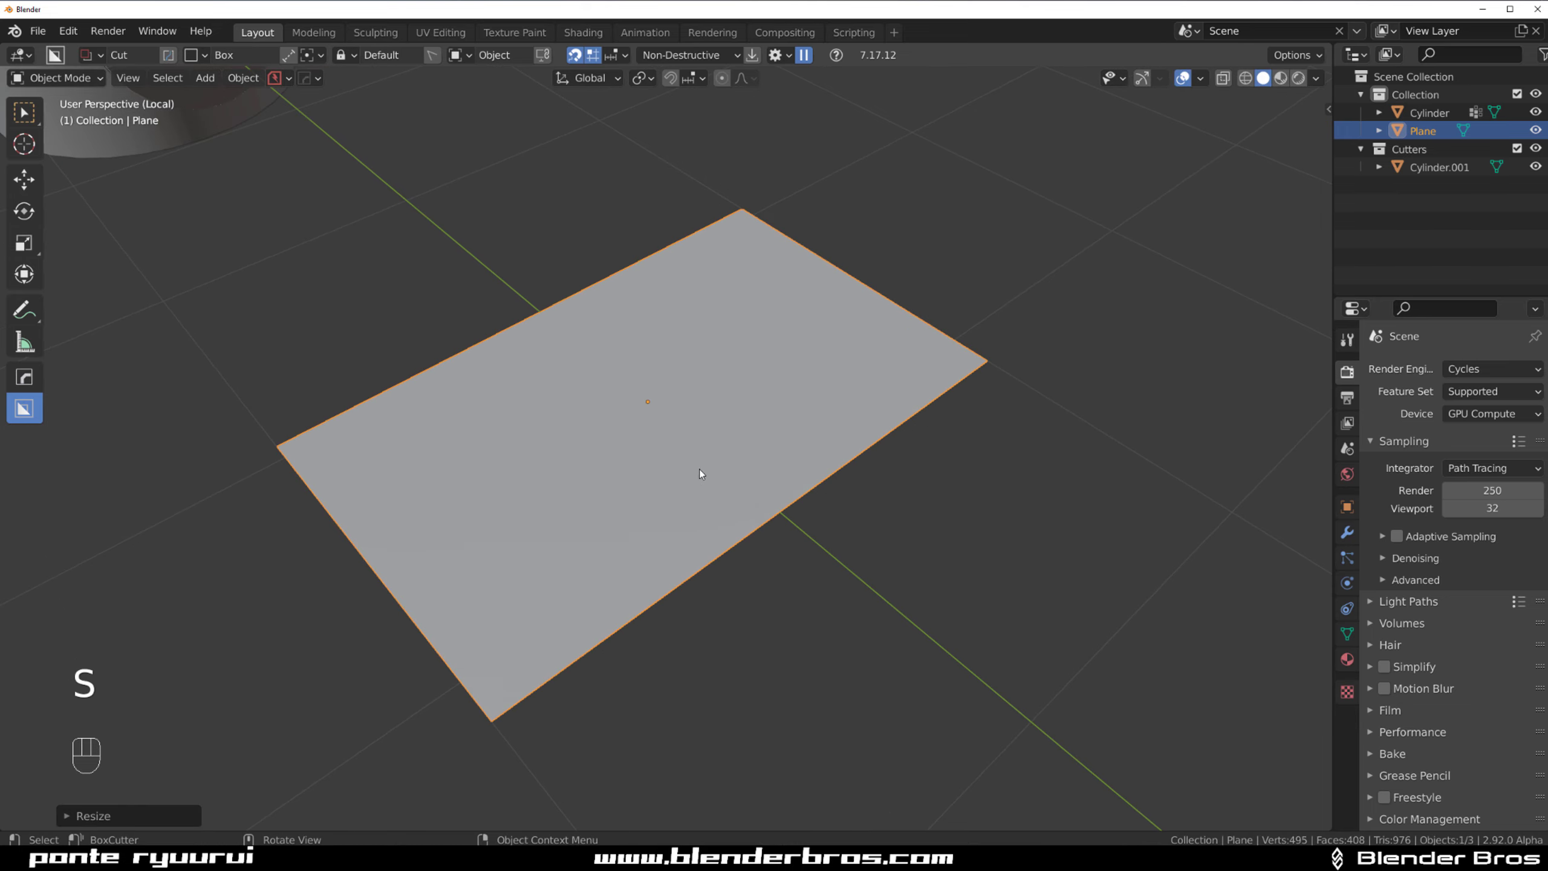
{"action": "middle_click_drag", "start_coordinate": [699, 470], "coordinate": [727, 400]}
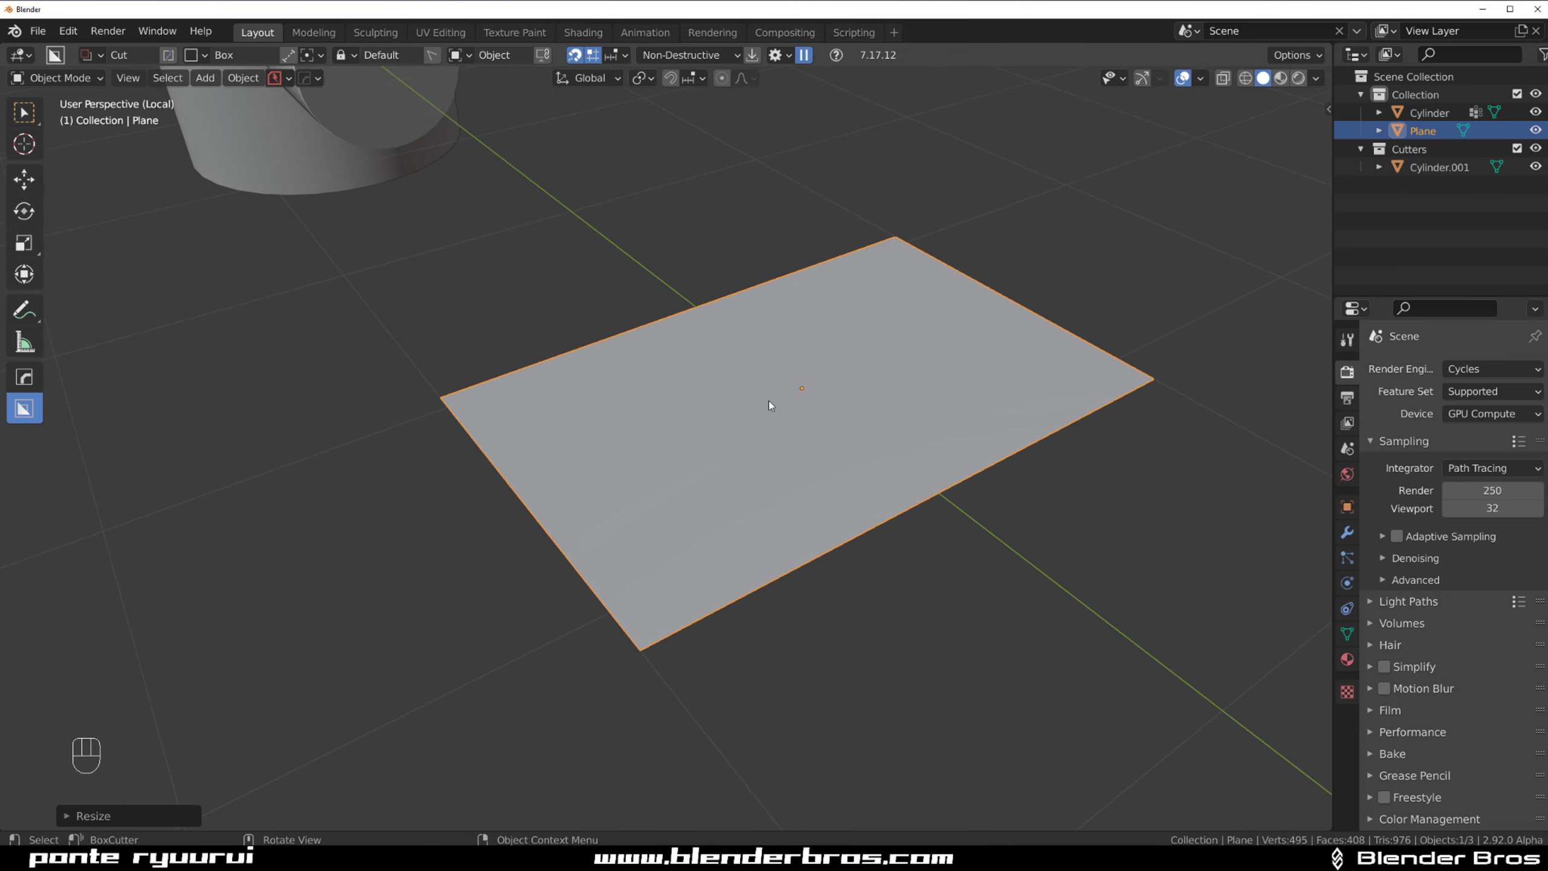
Step: Switch the BoxCutter shape to Circle
{"action": "key", "text": "d"}
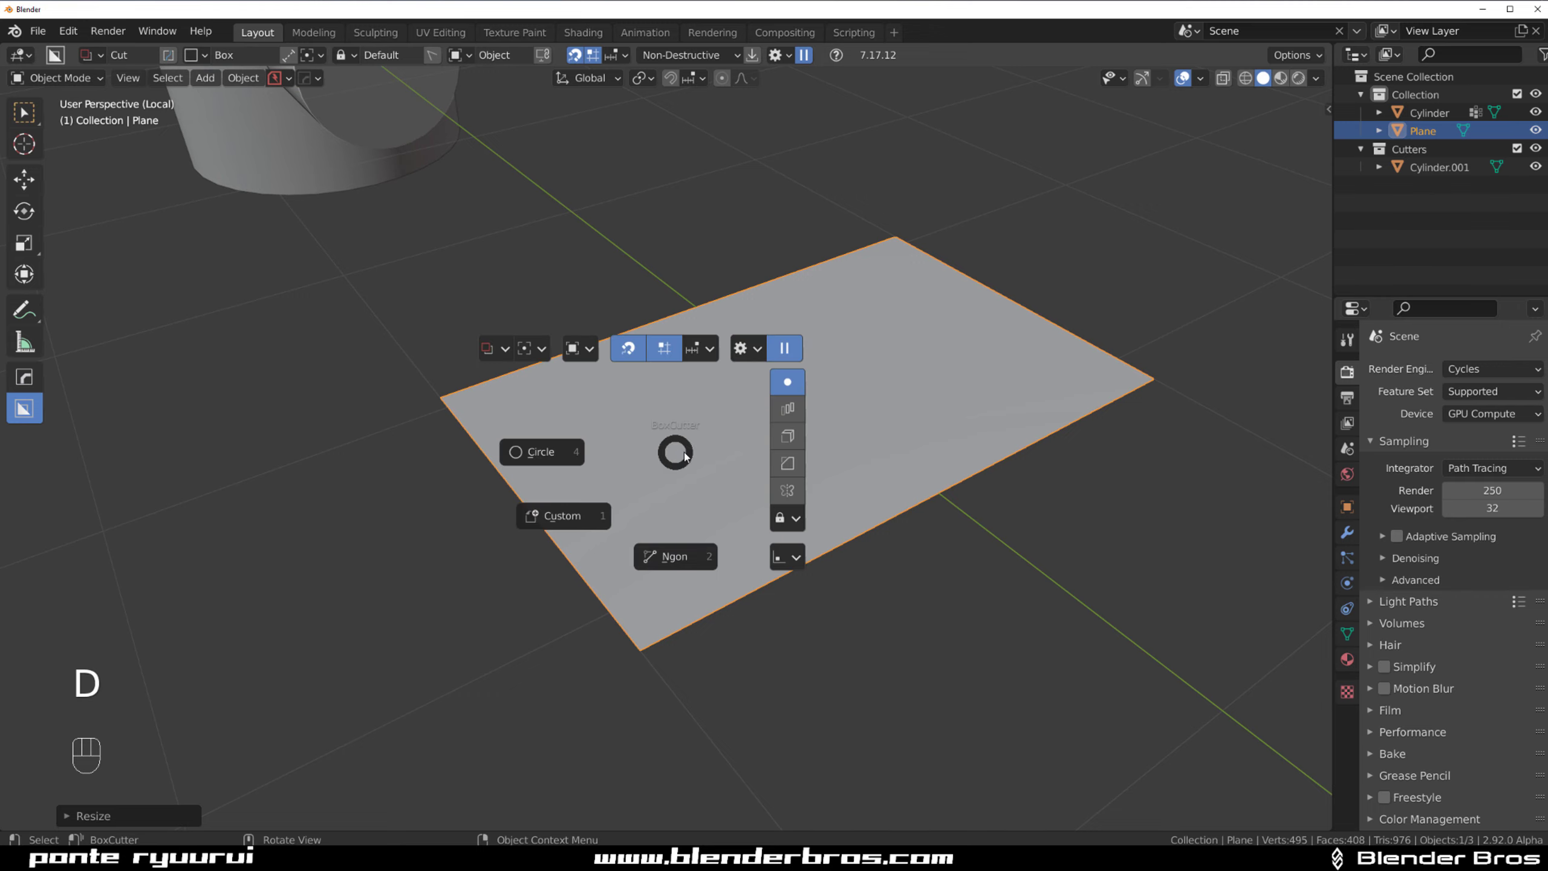
{"action": "left_click", "coordinate": [583, 452]}
{"action": "middle_click_drag", "start_coordinate": [712, 512], "coordinate": [743, 461]}
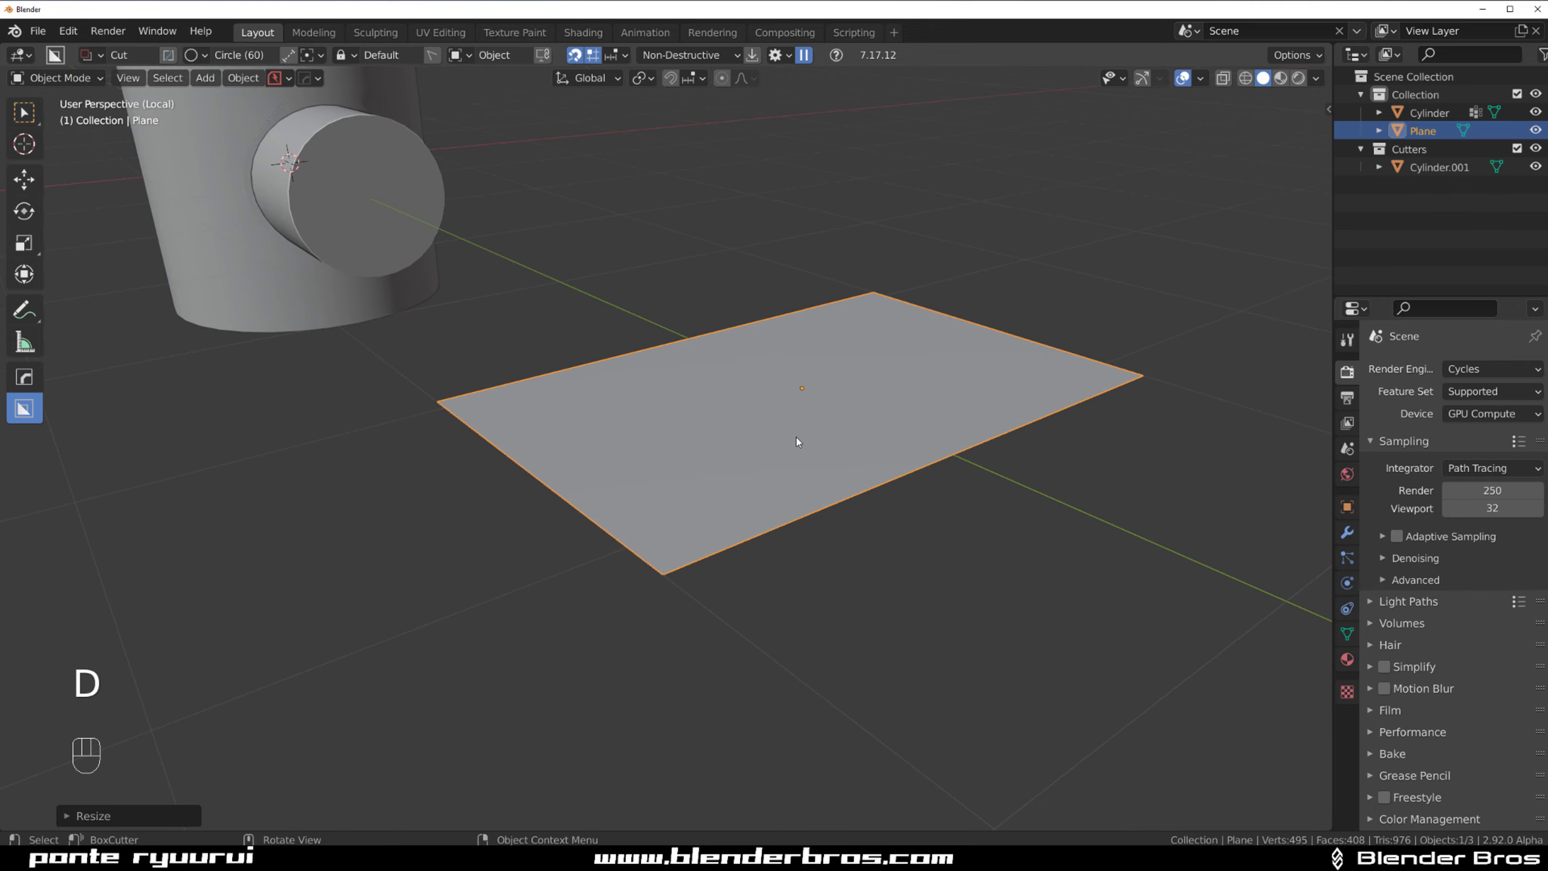
Step: Solidify the plane to a thickness of about 0.12 and apply it with HardOps' Csharp
{"action": "key", "text": "q"}
{"action": "left_click", "coordinate": [753, 461]}
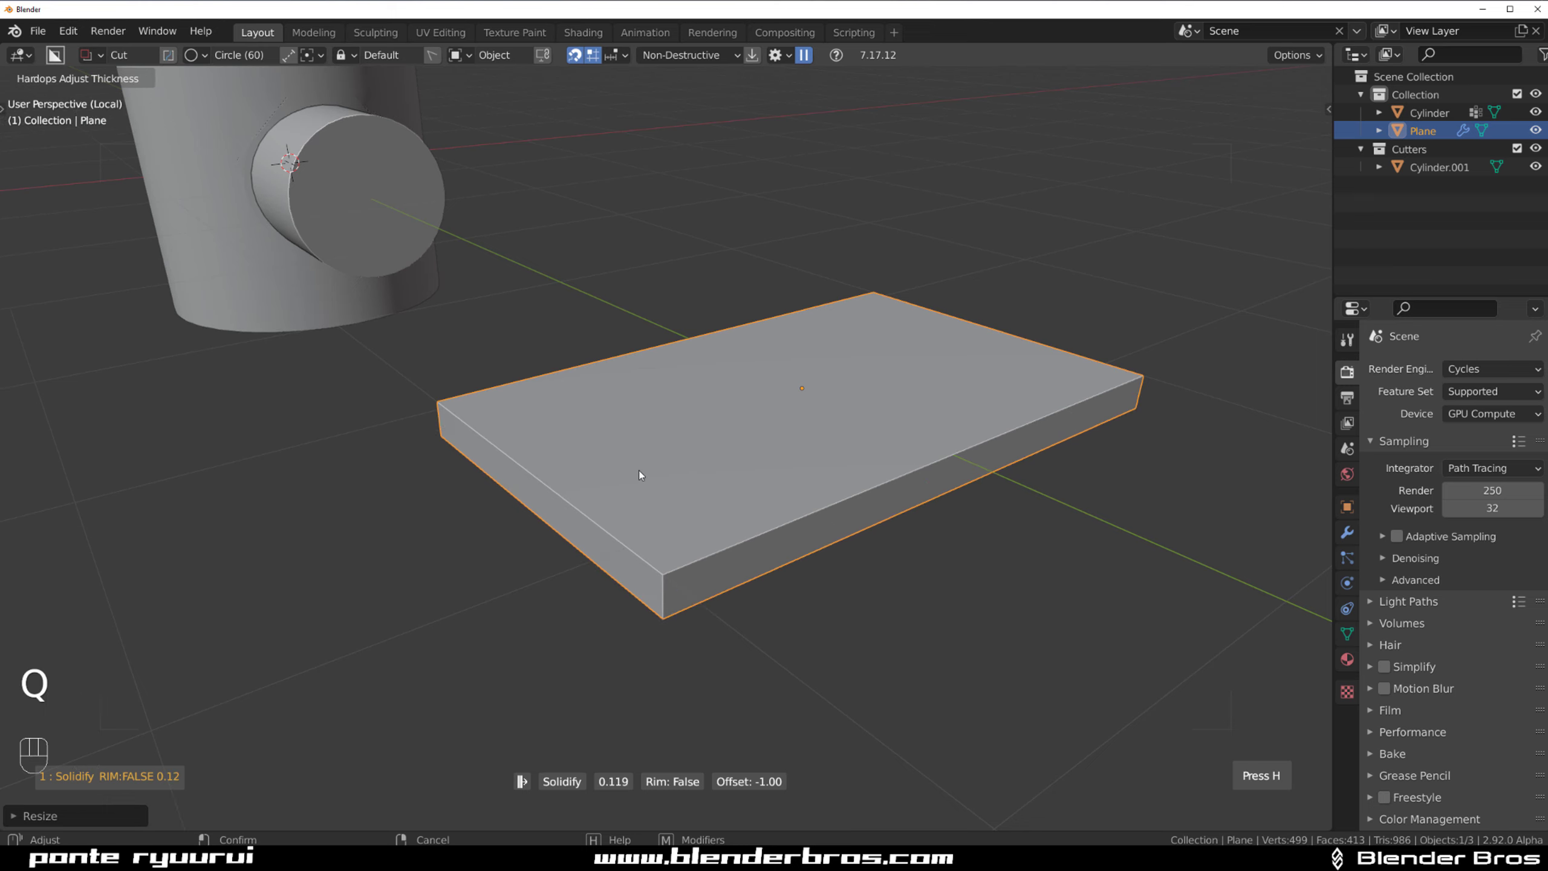
{"action": "key", "text": "q"}
{"action": "left_click", "coordinate": [663, 412], "text": "ctrl"}
{"action": "middle_click_drag", "start_coordinate": [663, 412], "coordinate": [667, 442]}
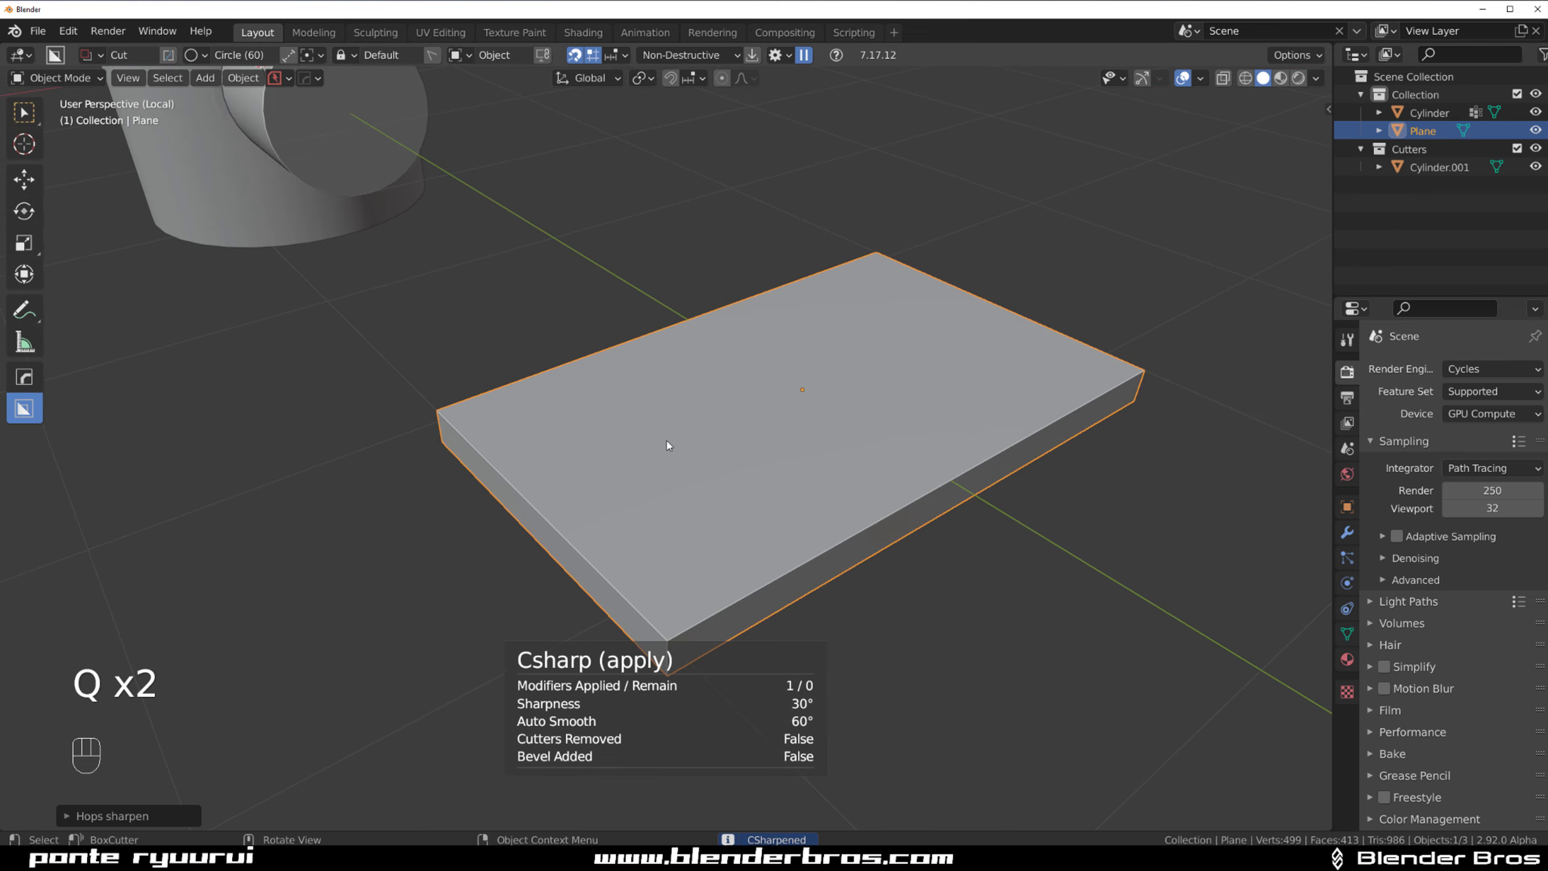
Step: Cut an arrayed row of seven circular recesses, drawn at about 0.19, along the plate's far long edge with BoxCutter
{"action": "left_click_drag", "start_coordinate": [542, 415], "coordinate": [561, 430]}
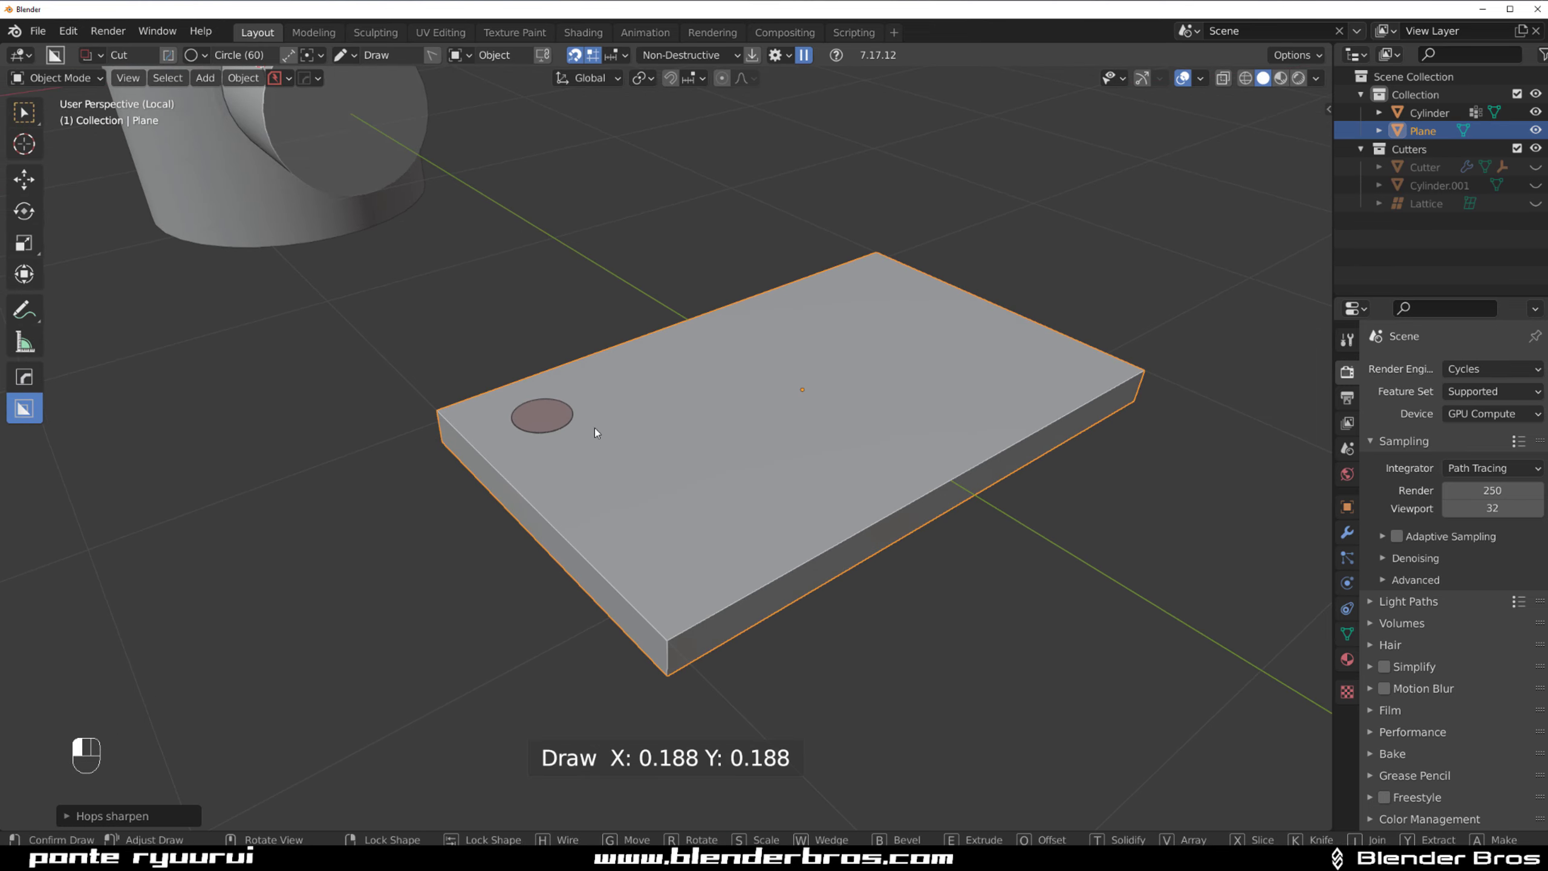
{"action": "key", "text": "v"}
{"action": "mouse_move", "coordinate": [596, 428]}
{"action": "left_mouse_down"}
{"action": "mouse_move", "coordinate": [547, 415]}
{"action": "mouse_move", "coordinate": [583, 423]}
{"action": "left_mouse_up"}
{"action": "left_click", "coordinate": [671, 424]}
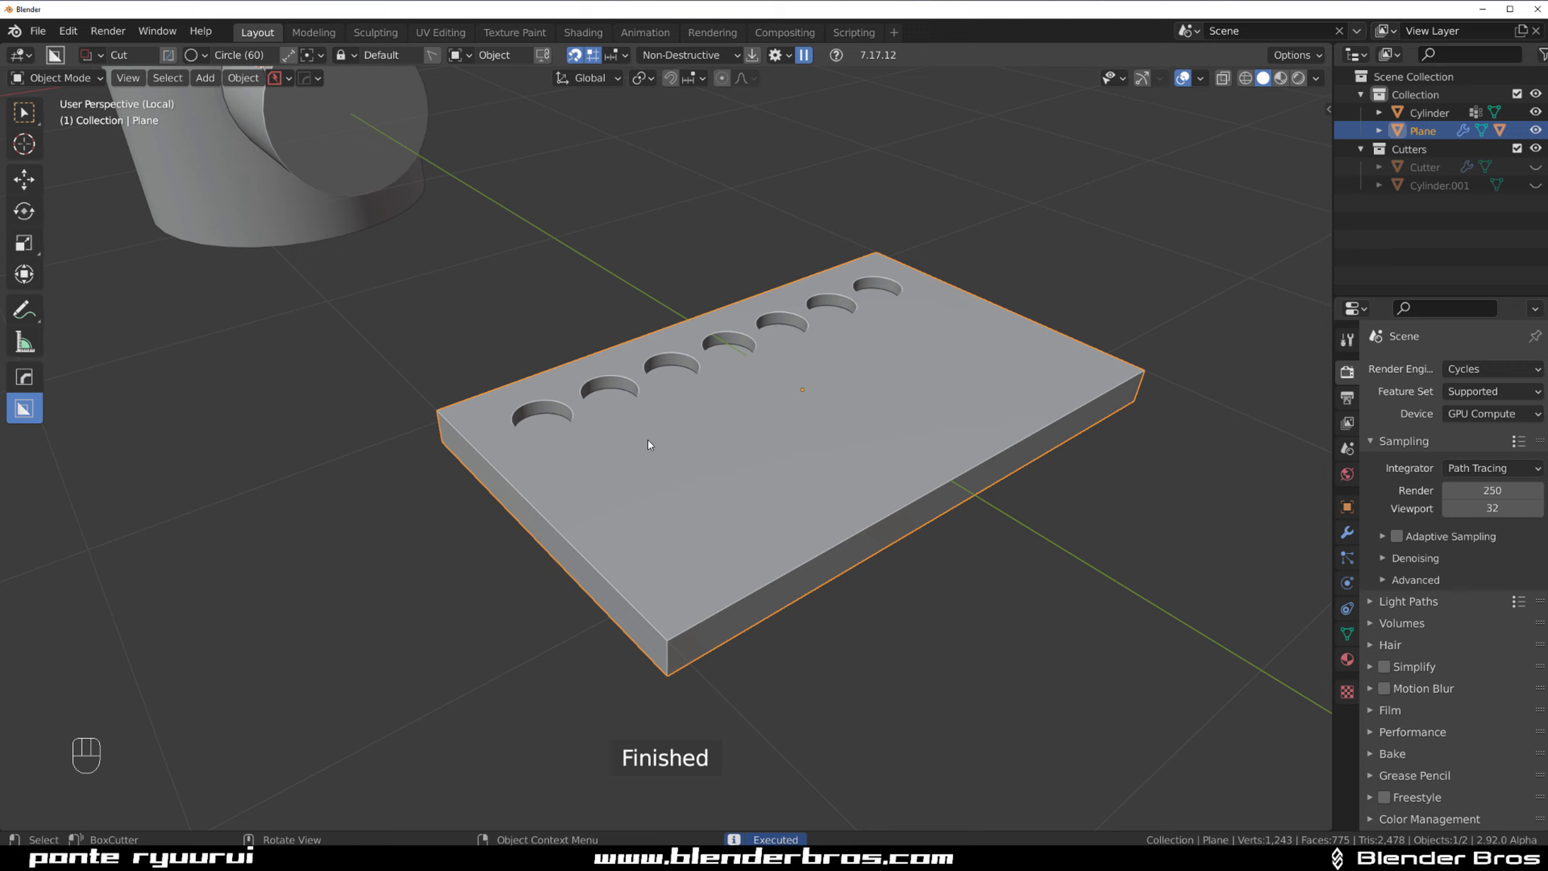
Step: Apply the circular cuts to the plate's mesh with Csharp and open the plate in edit mode
{"action": "key", "text": "grave"}
{"action": "left_click", "coordinate": [580, 142]}
{"action": "middle_click_drag", "start_coordinate": [789, 383], "coordinate": [669, 461]}
{"action": "key", "text": "q"}
{"action": "left_click", "coordinate": [656, 342], "text": "ctrl"}
{"action": "scroll", "coordinate": [683, 427], "scroll_direction": "up", "scroll_amount": 2}
{"action": "key", "text": "Tab"}
{"action": "middle_click_drag", "start_coordinate": [900, 241], "coordinate": [898, 274]}
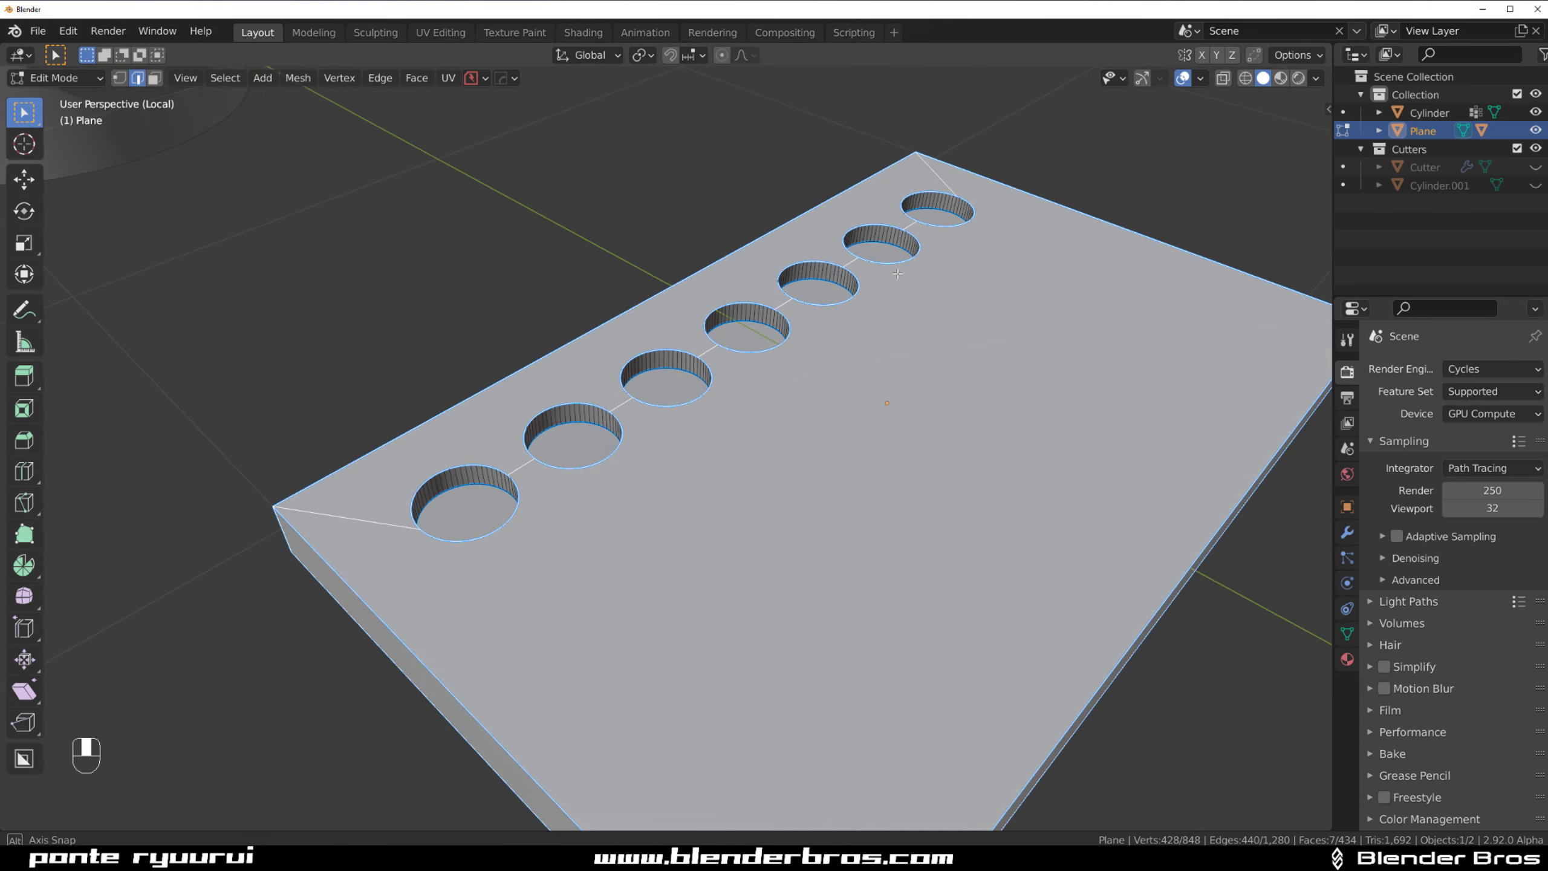
Step: Select every recess's floor face by matching the nearest one's perimeter, and grow the selection to include the recess walls
{"action": "key", "text": "Tab"}
{"action": "left_click", "coordinate": [472, 513]}
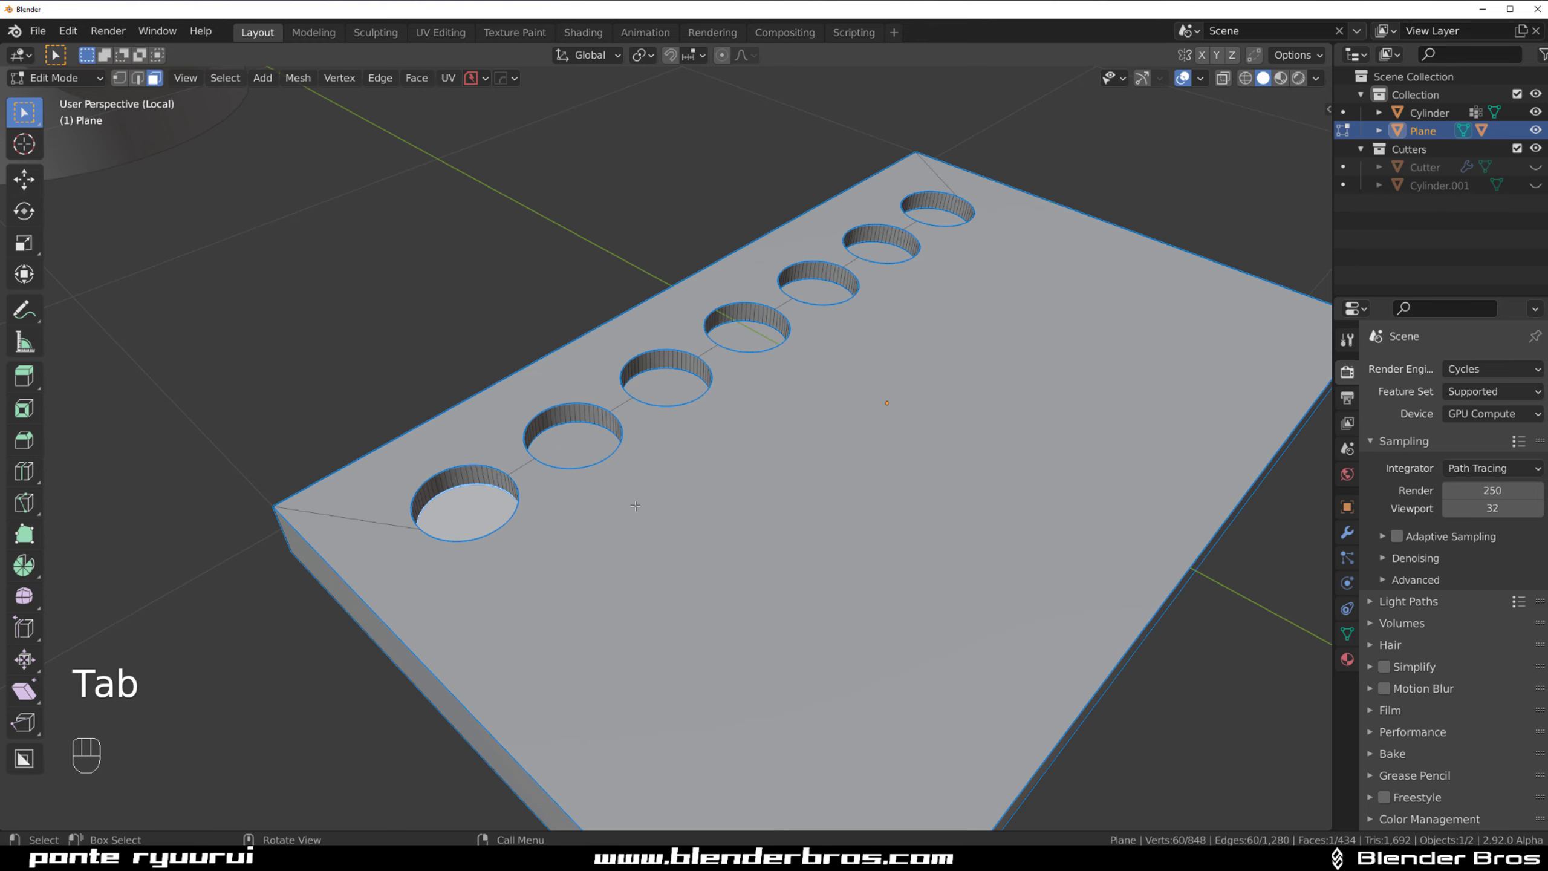
{"action": "key", "text": "shift+g"}
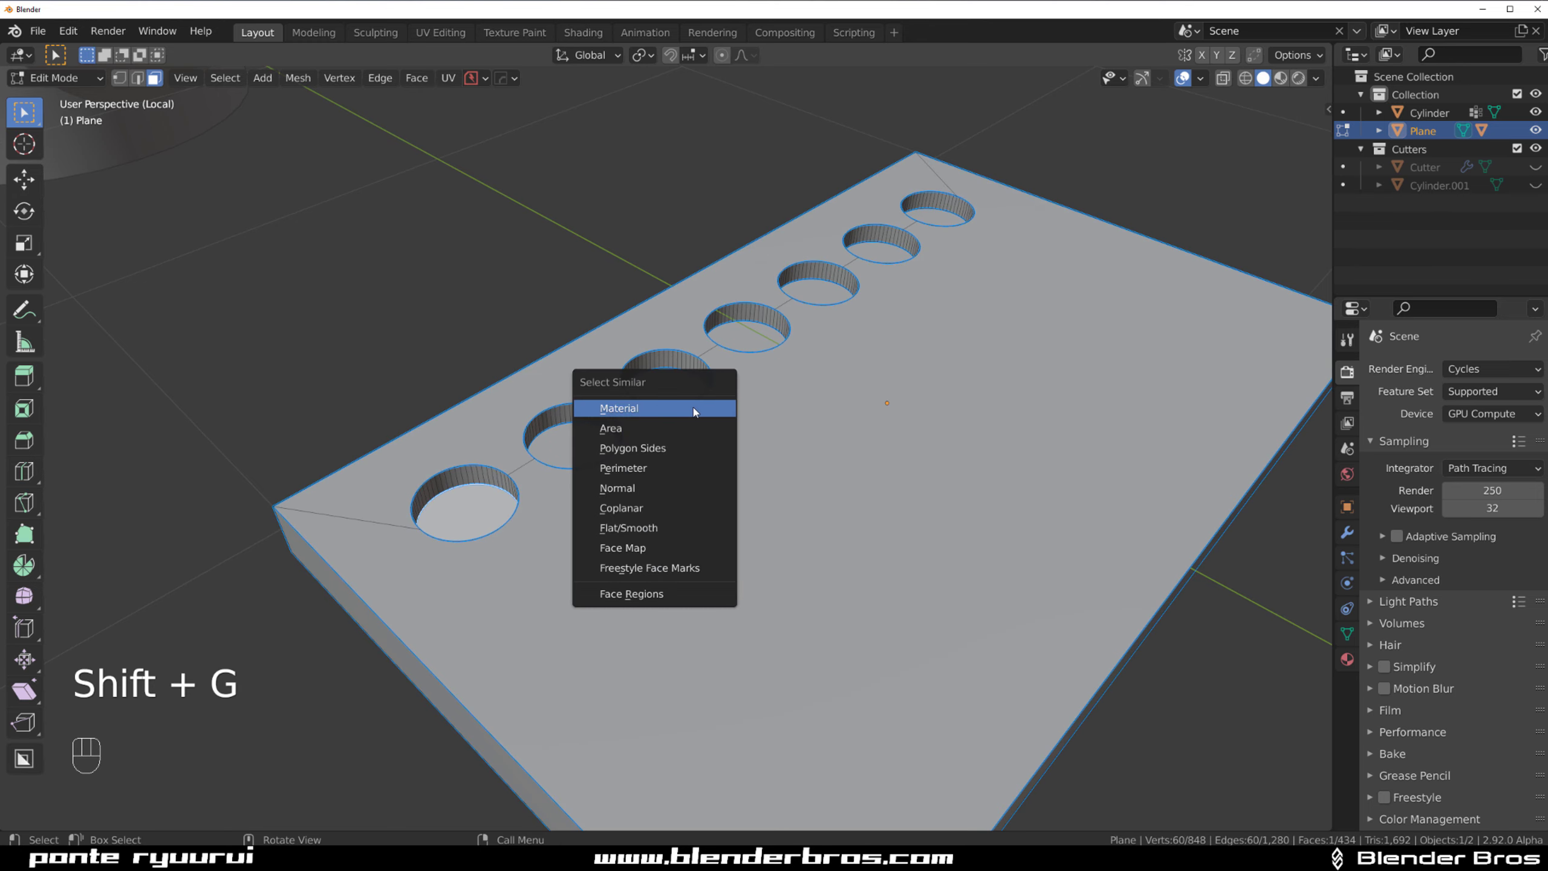
{"action": "left_click", "coordinate": [671, 468]}
{"action": "key", "text": "ctrl+KP_Add"}
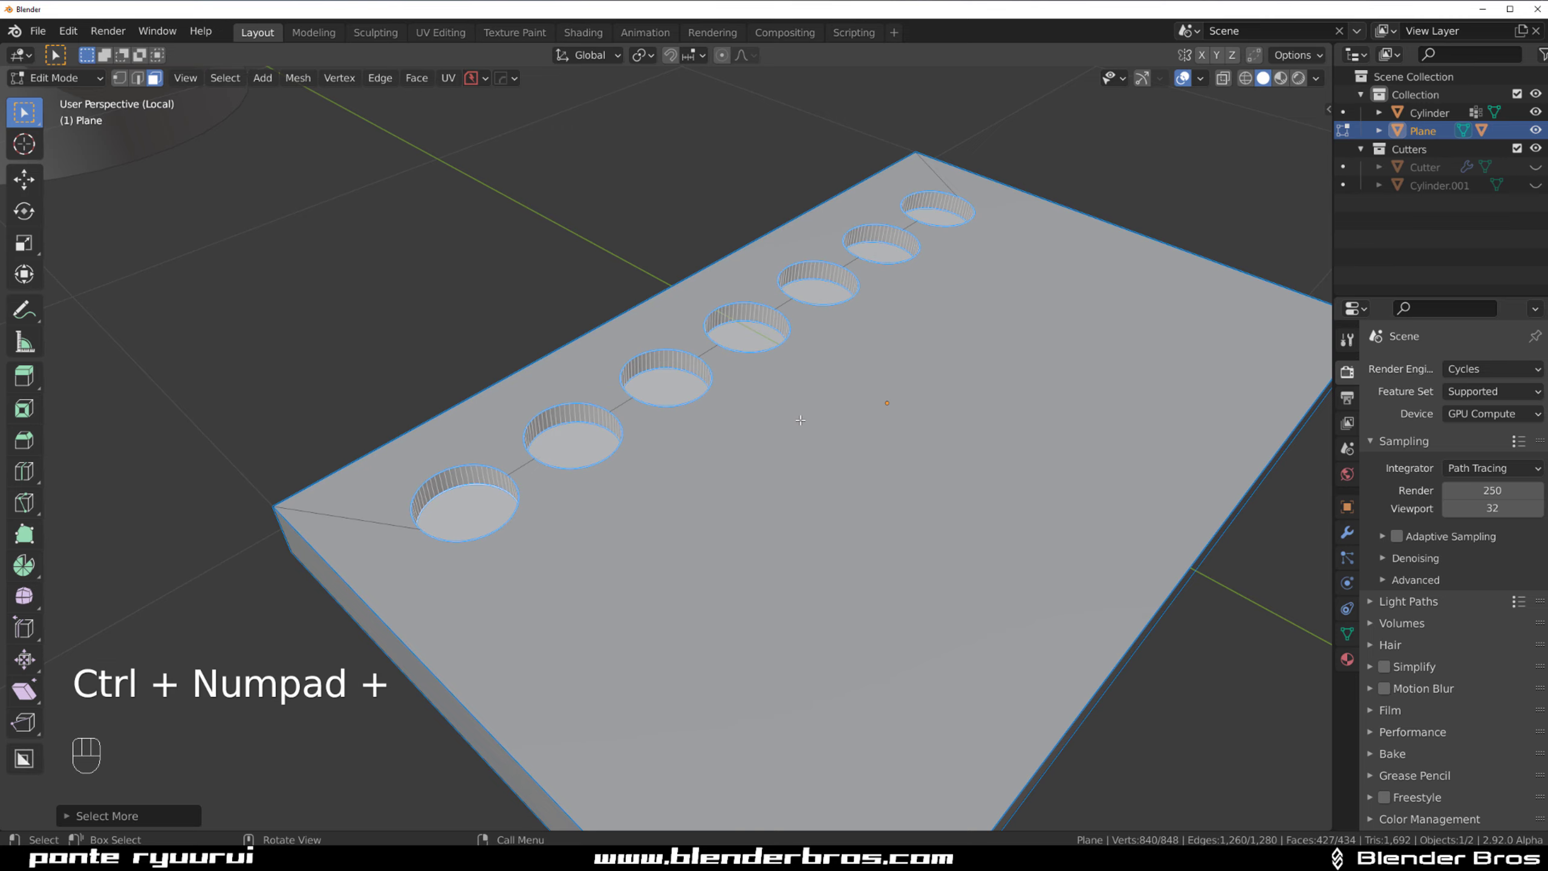
Step: Reduce the face selection to the boundary loops around the seven recess rims and try bevelling them
{"action": "left_click", "coordinate": [226, 79]}
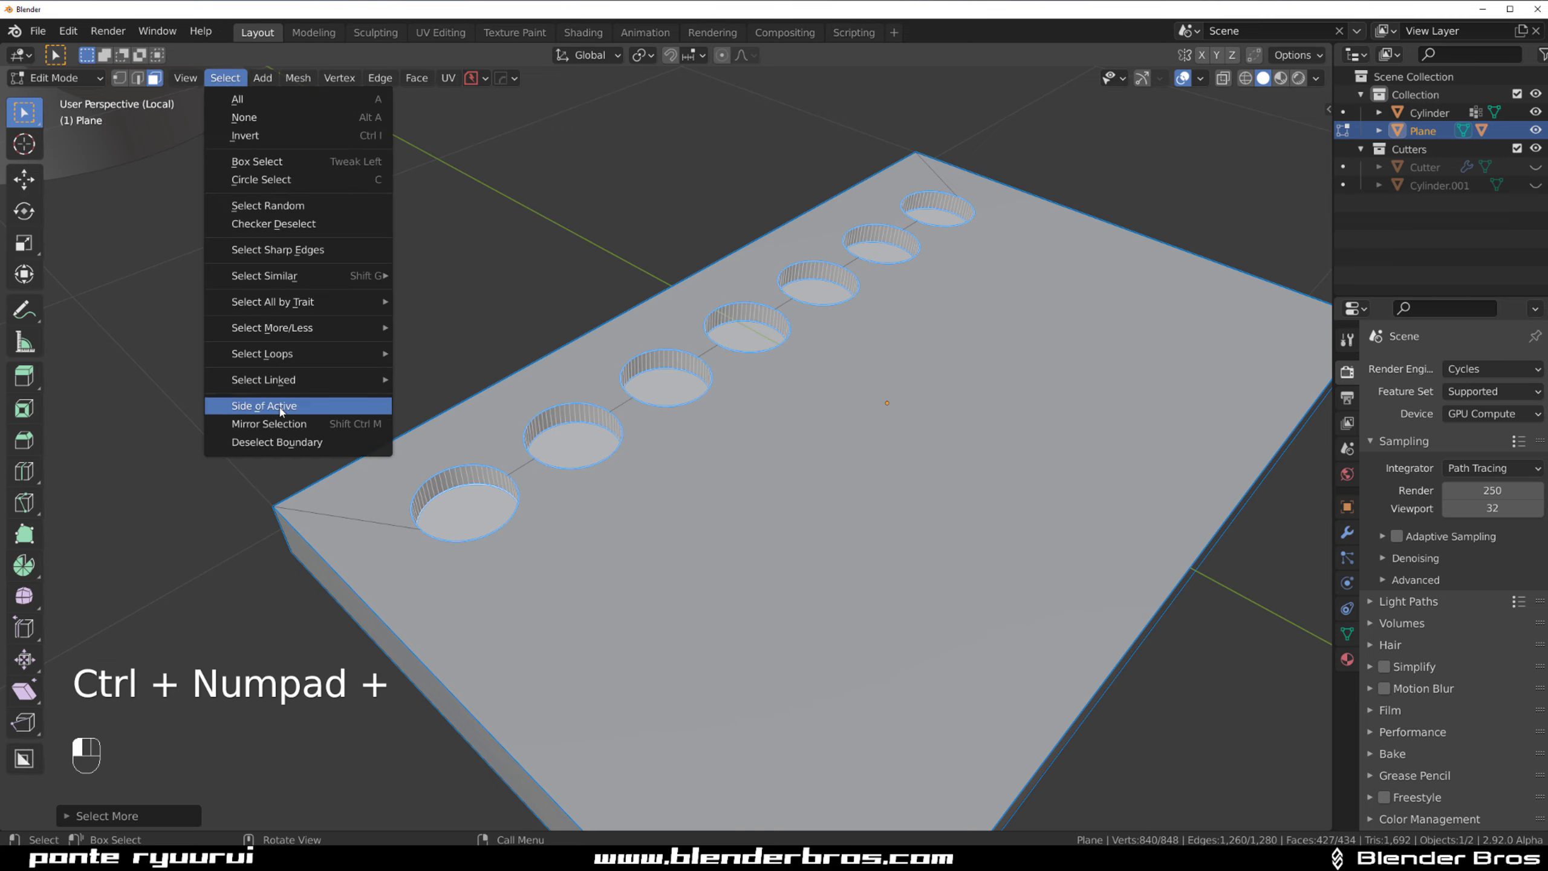
{"action": "mouse_move", "coordinate": [341, 353]}
{"action": "left_click", "coordinate": [476, 416]}
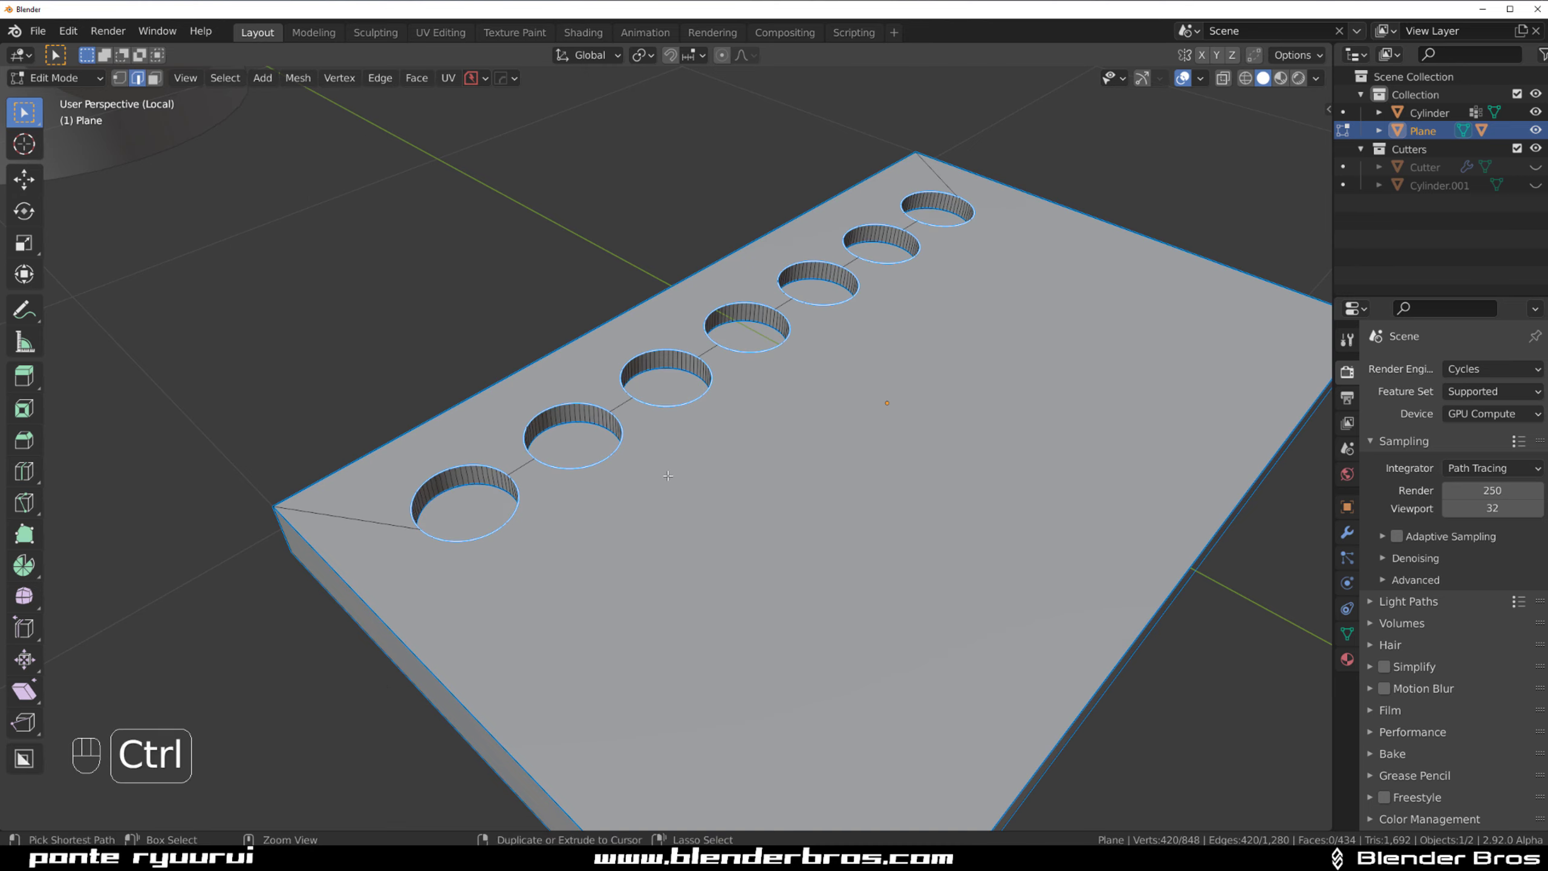
{"action": "key", "text": "ctrl+b"}
{"action": "key", "text": "Tab"}
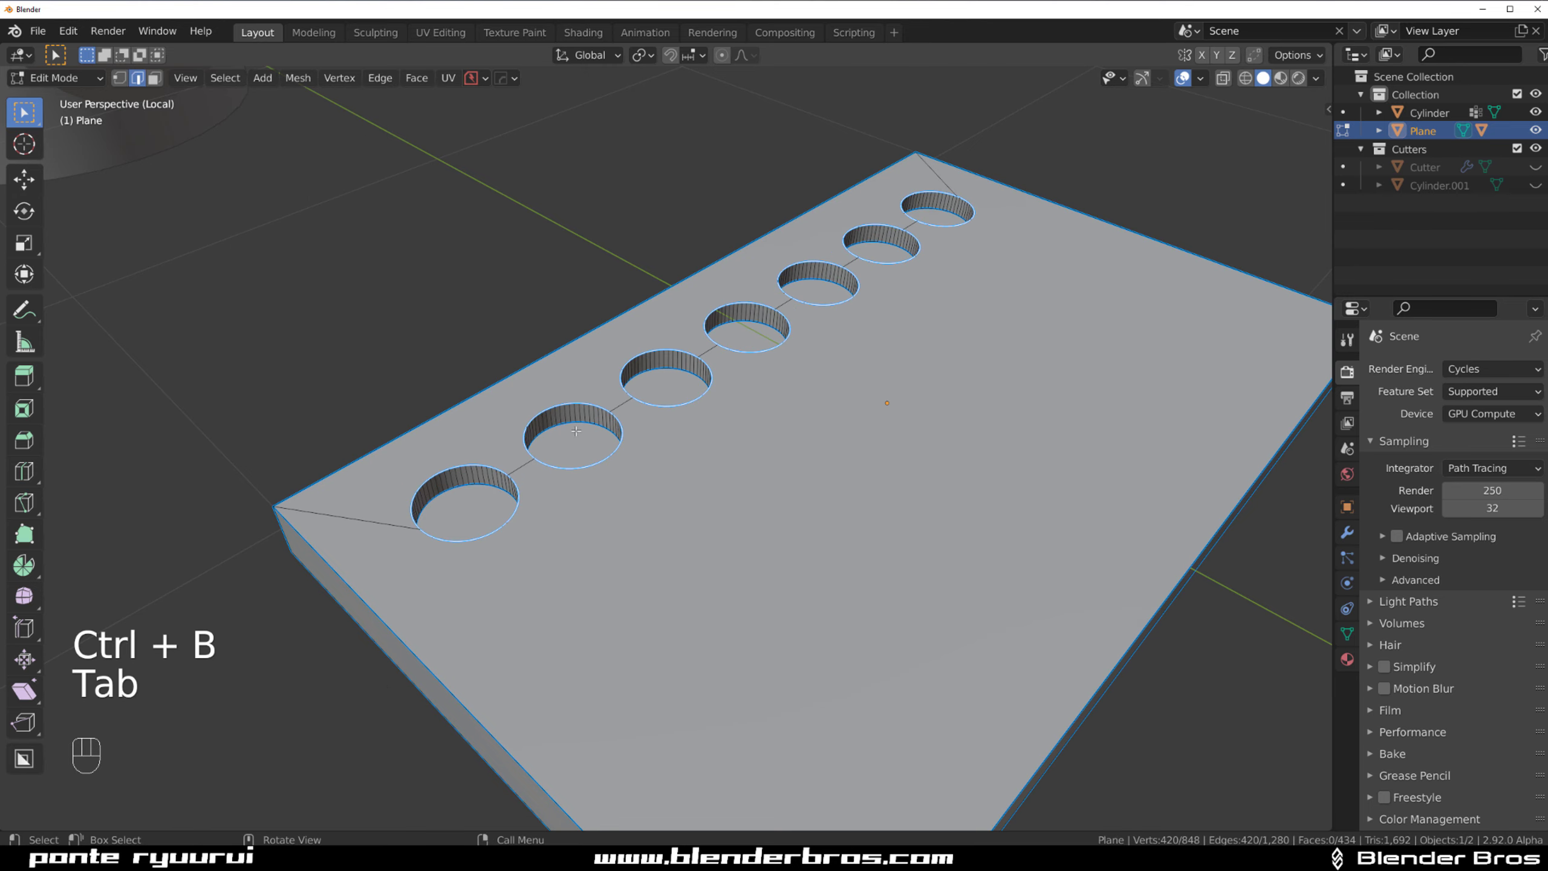
{"action": "middle_click_drag", "start_coordinate": [504, 496], "coordinate": [545, 455]}
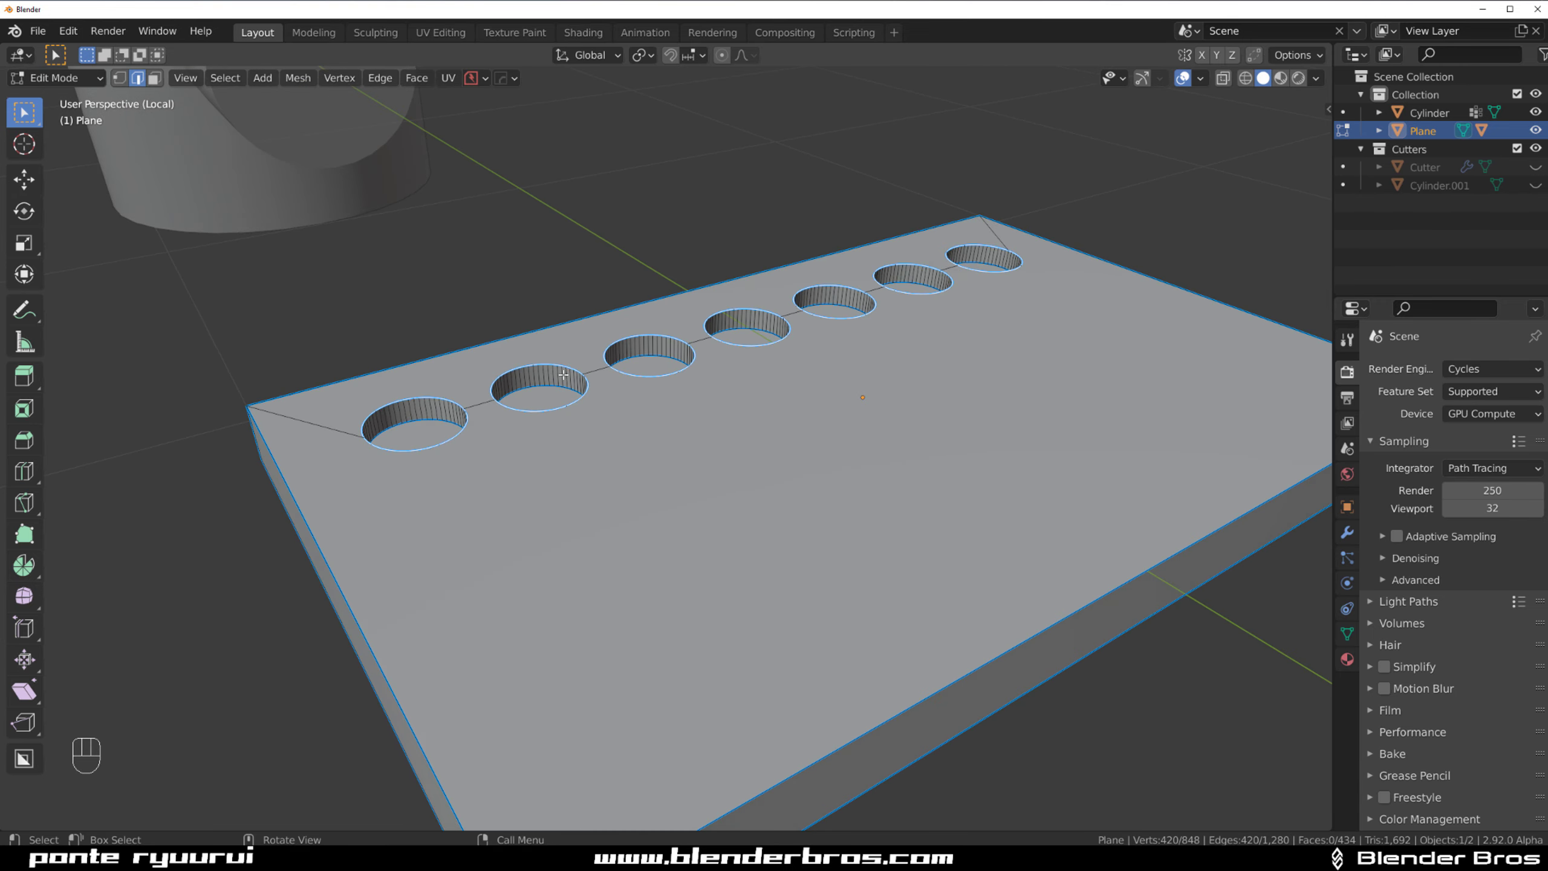
{"action": "key", "text": "Tab"}
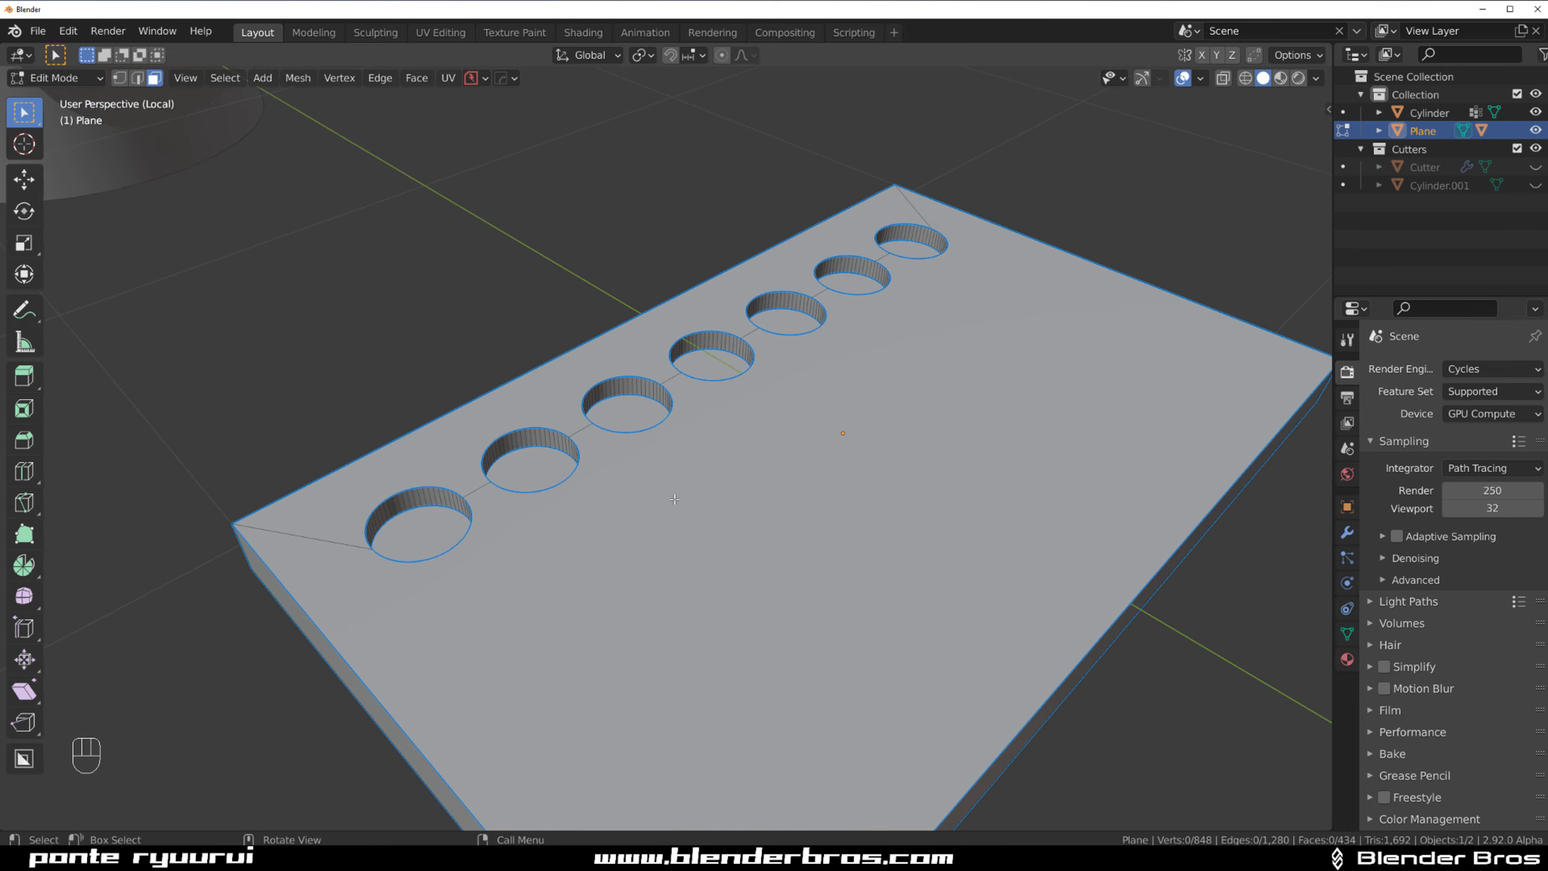
Step: Switch to edge selection and select one rim edge on each of the seven recesses along the plate's far edge
{"action": "middle_click_drag", "start_coordinate": [676, 500], "coordinate": [640, 475]}
{"action": "middle_click_drag", "start_coordinate": [479, 507], "coordinate": [524, 462], "text": "shift"}
{"action": "scroll", "coordinate": [525, 462], "scroll_direction": "up", "scroll_amount": 1}
{"action": "left_click", "coordinate": [523, 463]}
{"action": "key", "text": "Tab"}
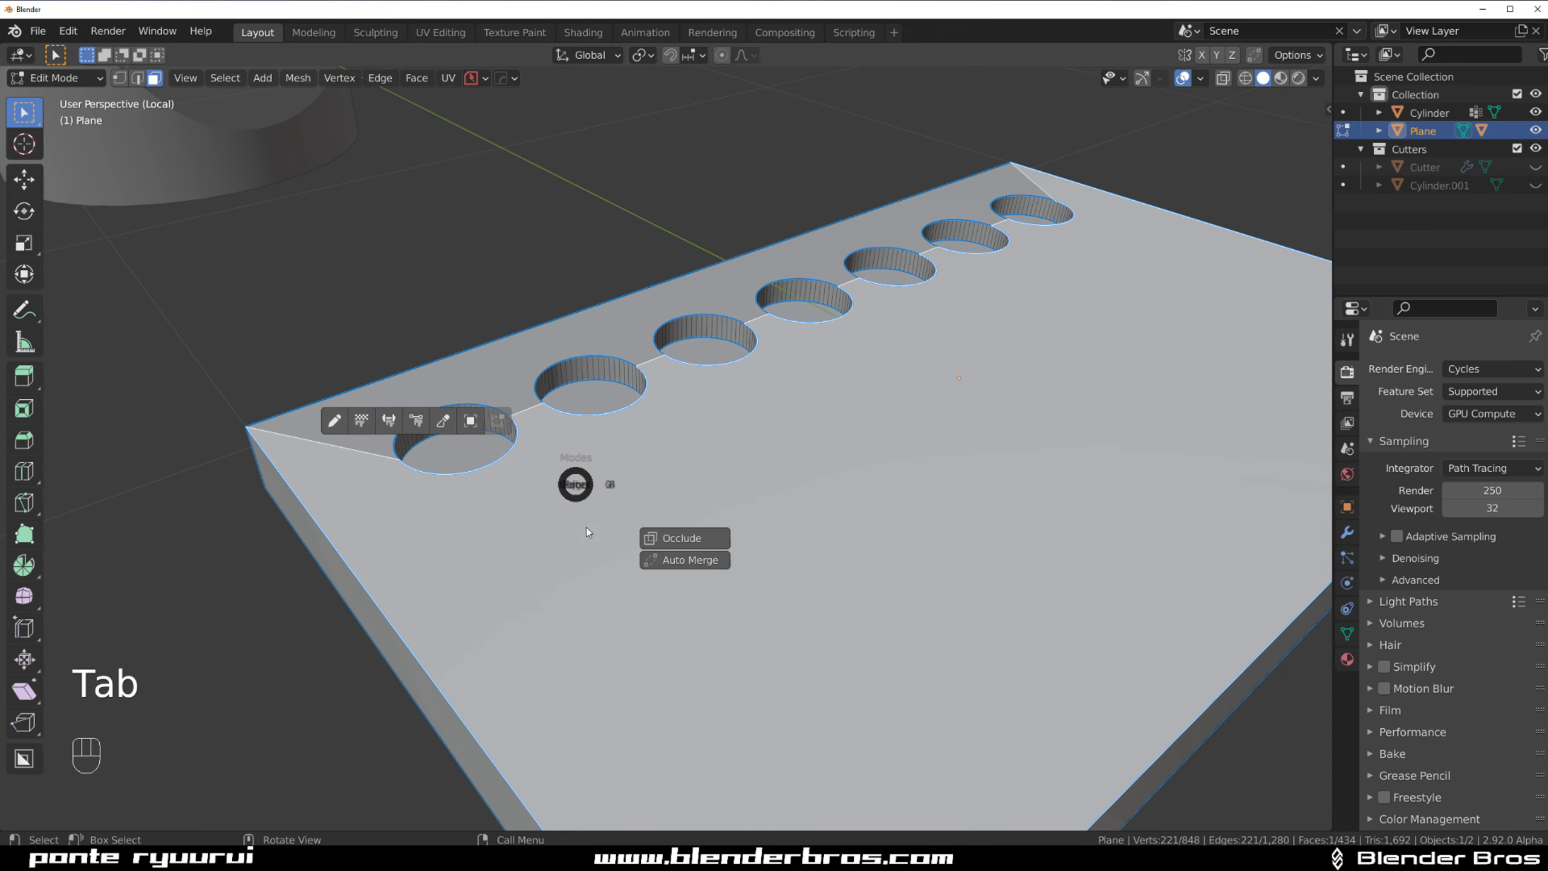
{"action": "left_click", "coordinate": [506, 463]}
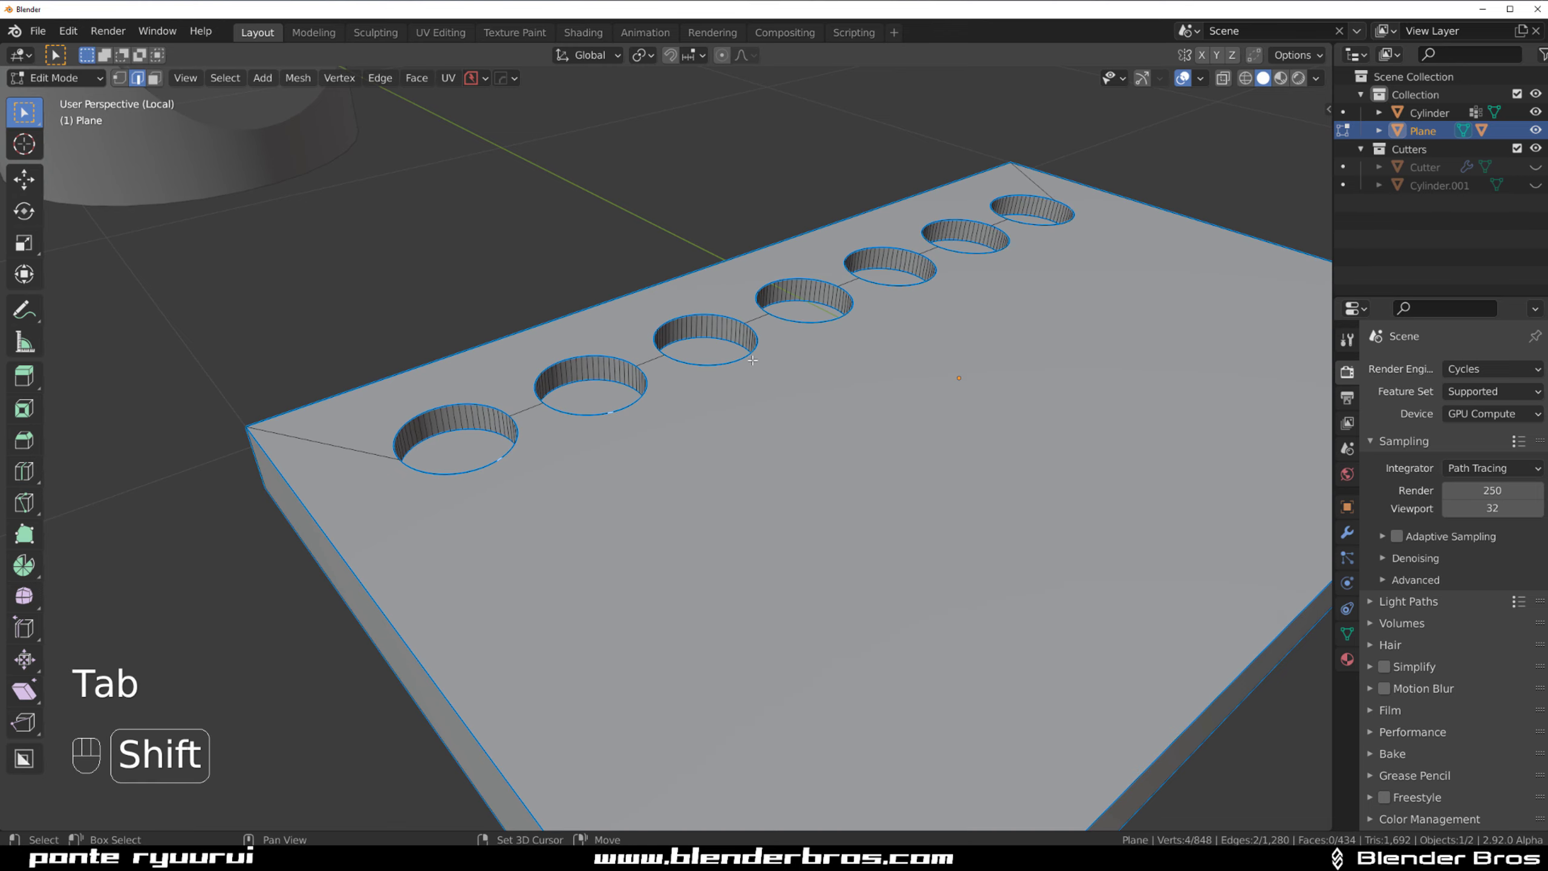
{"action": "middle_click_drag", "start_coordinate": [773, 373], "coordinate": [675, 487], "text": "shift"}
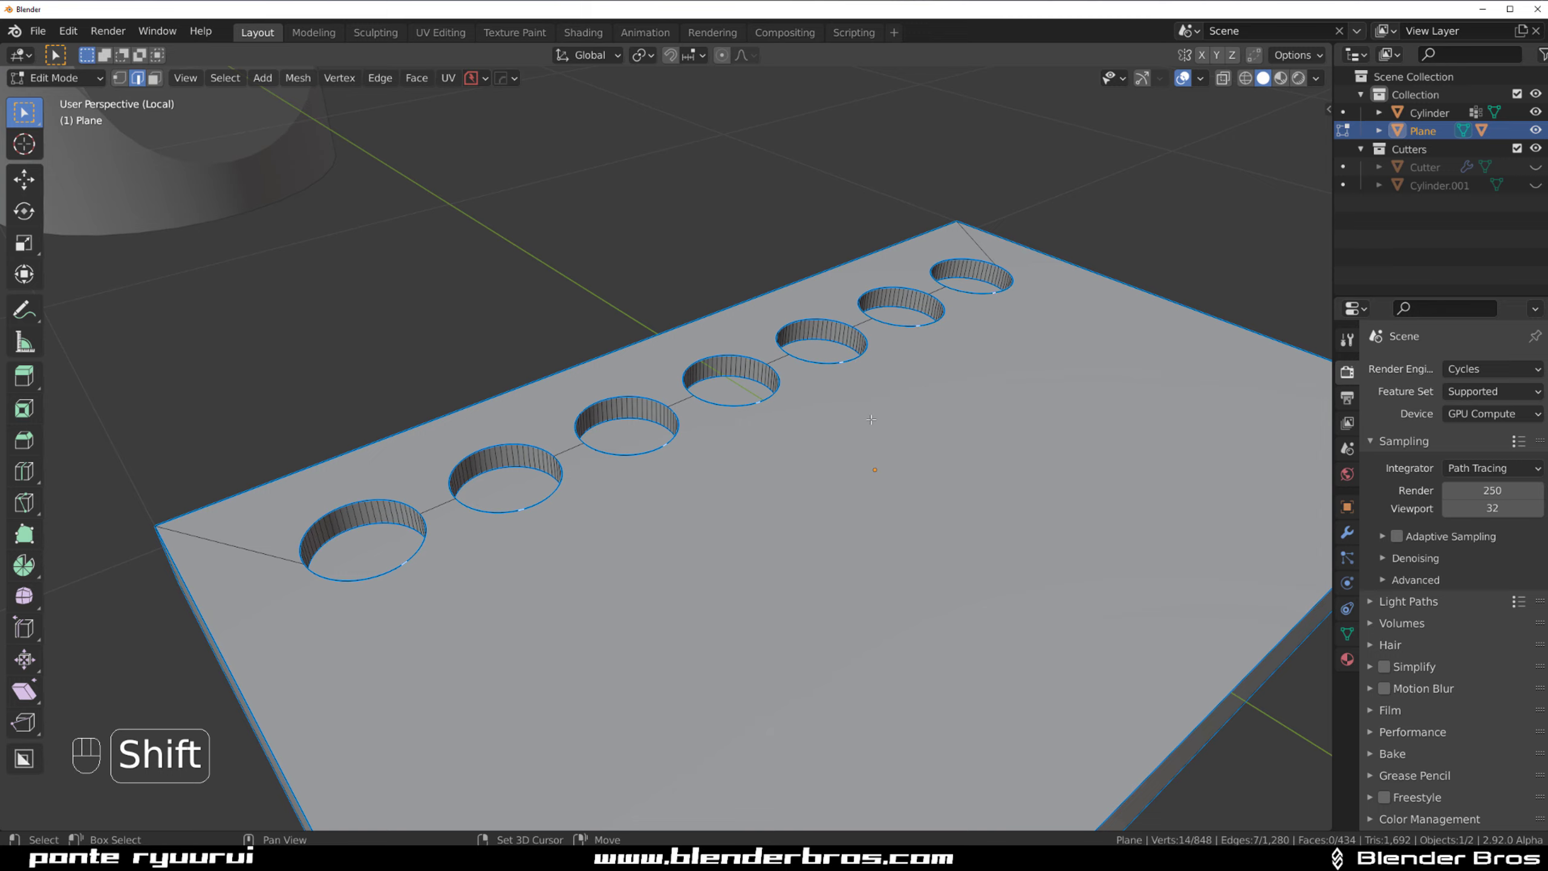
Step: Expand the seven picked edges to the full circular rim loops with MESHmachine's Select tools
{"action": "key", "text": "y"}
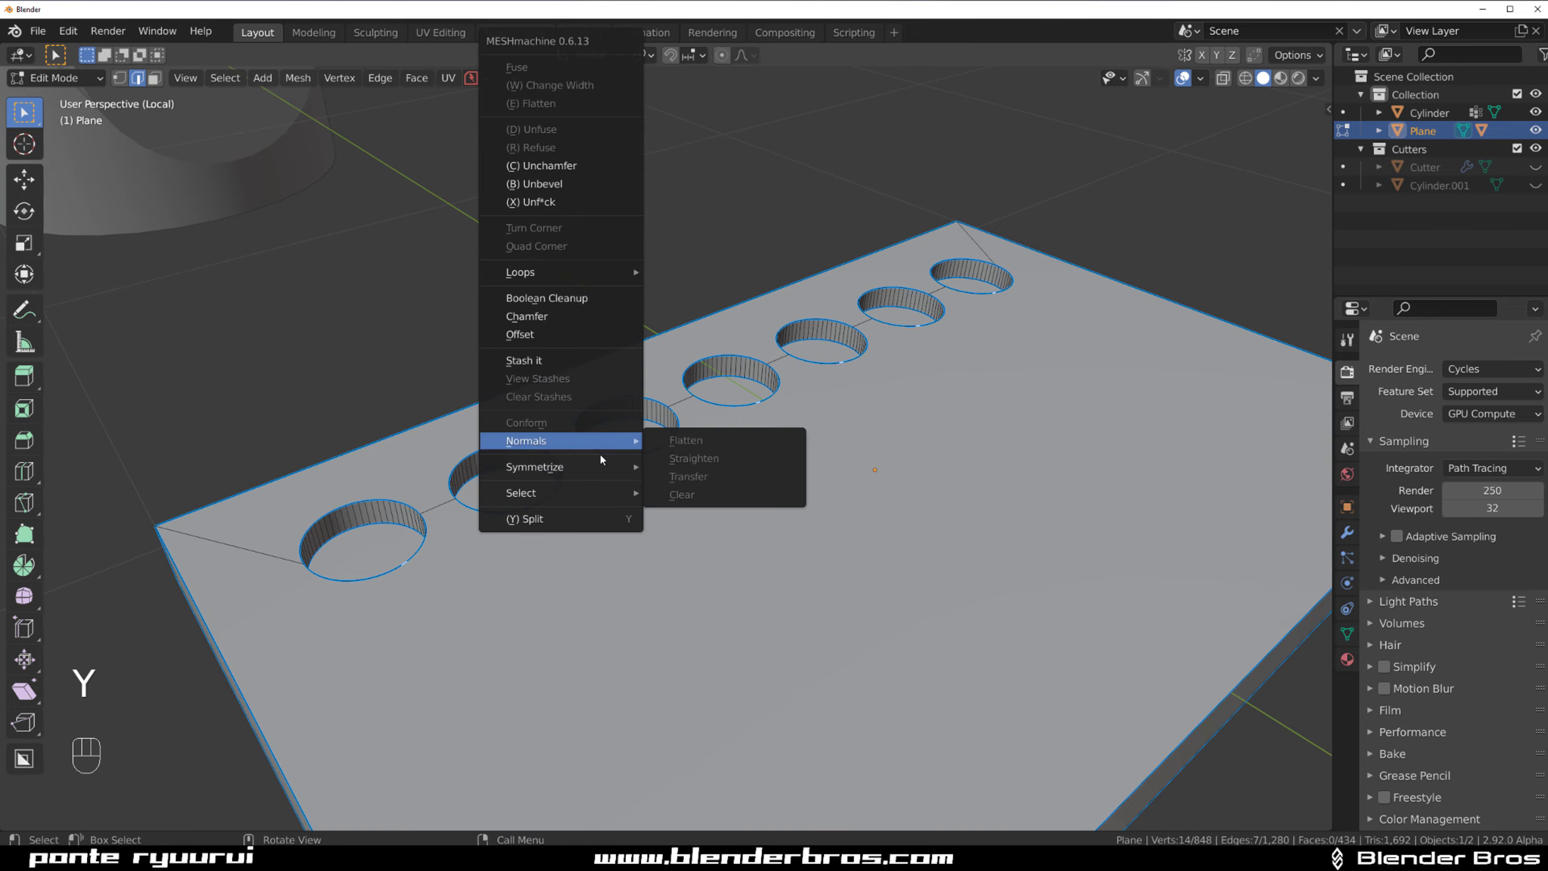
{"action": "mouse_move", "coordinate": [592, 493]}
{"action": "left_click", "coordinate": [723, 510]}
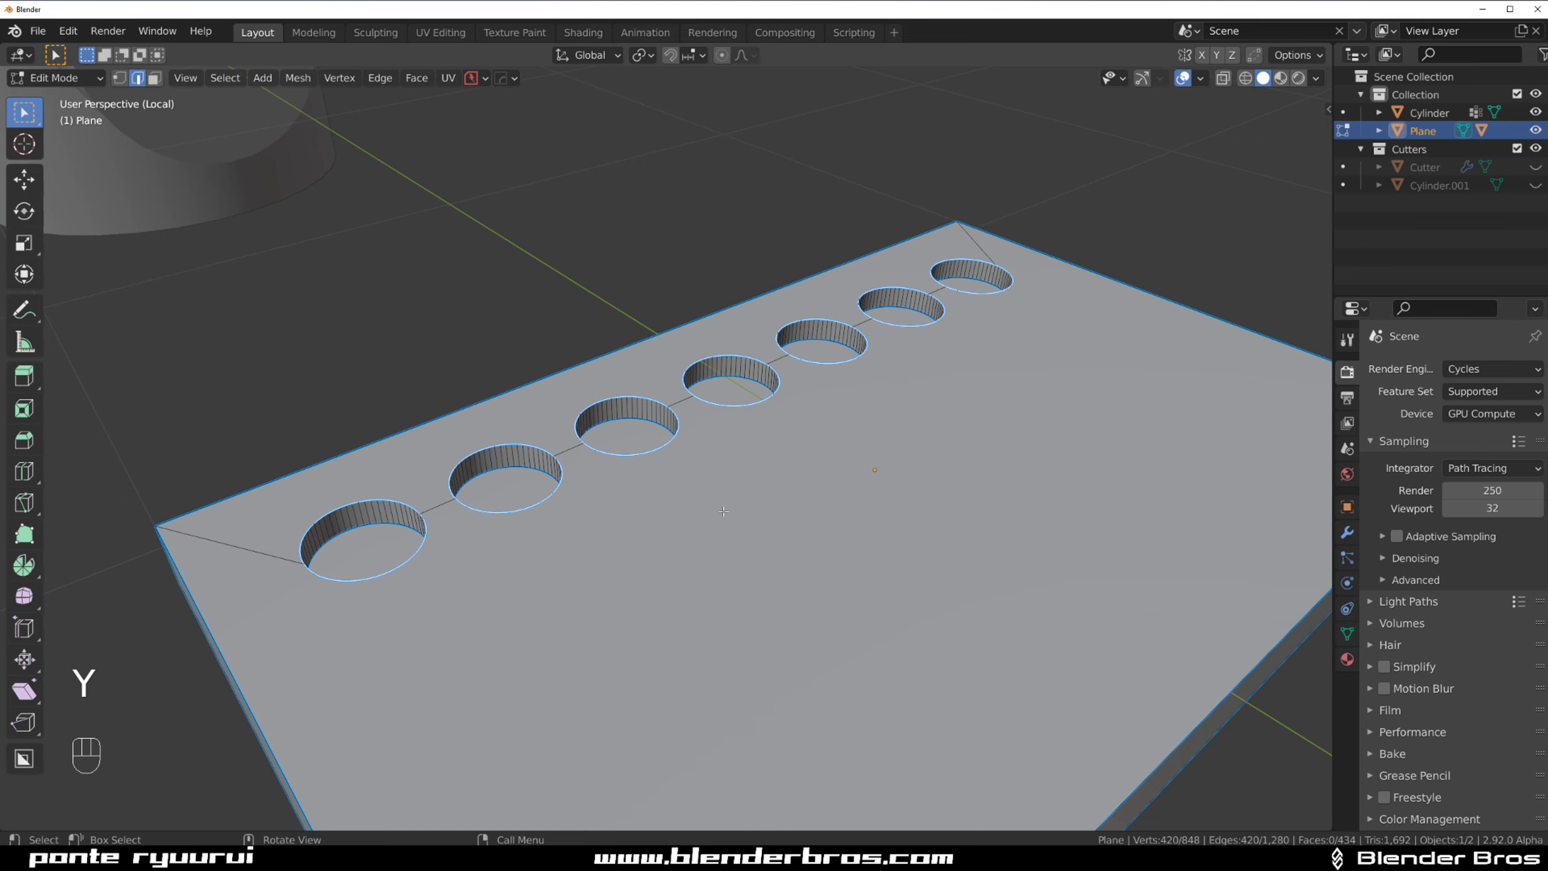
Step: Bevel all seven recess rims freehand with a single segment and return the plate to object mode
{"action": "key", "text": "ctrl+b"}
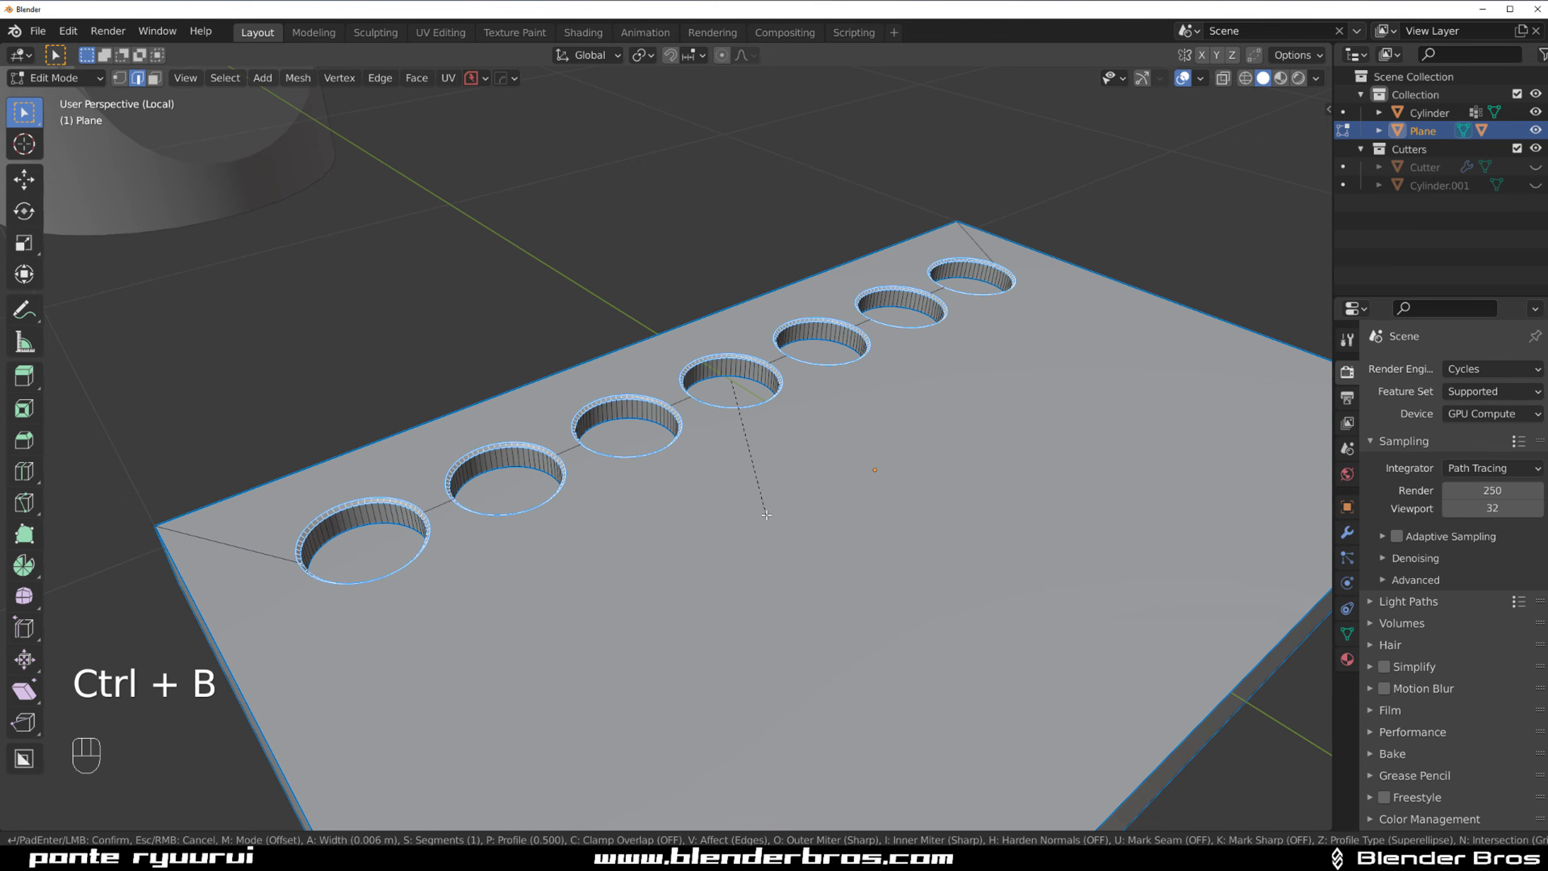
{"action": "left_click", "coordinate": [776, 519], "text": "shift"}
{"action": "key", "text": "Tab"}
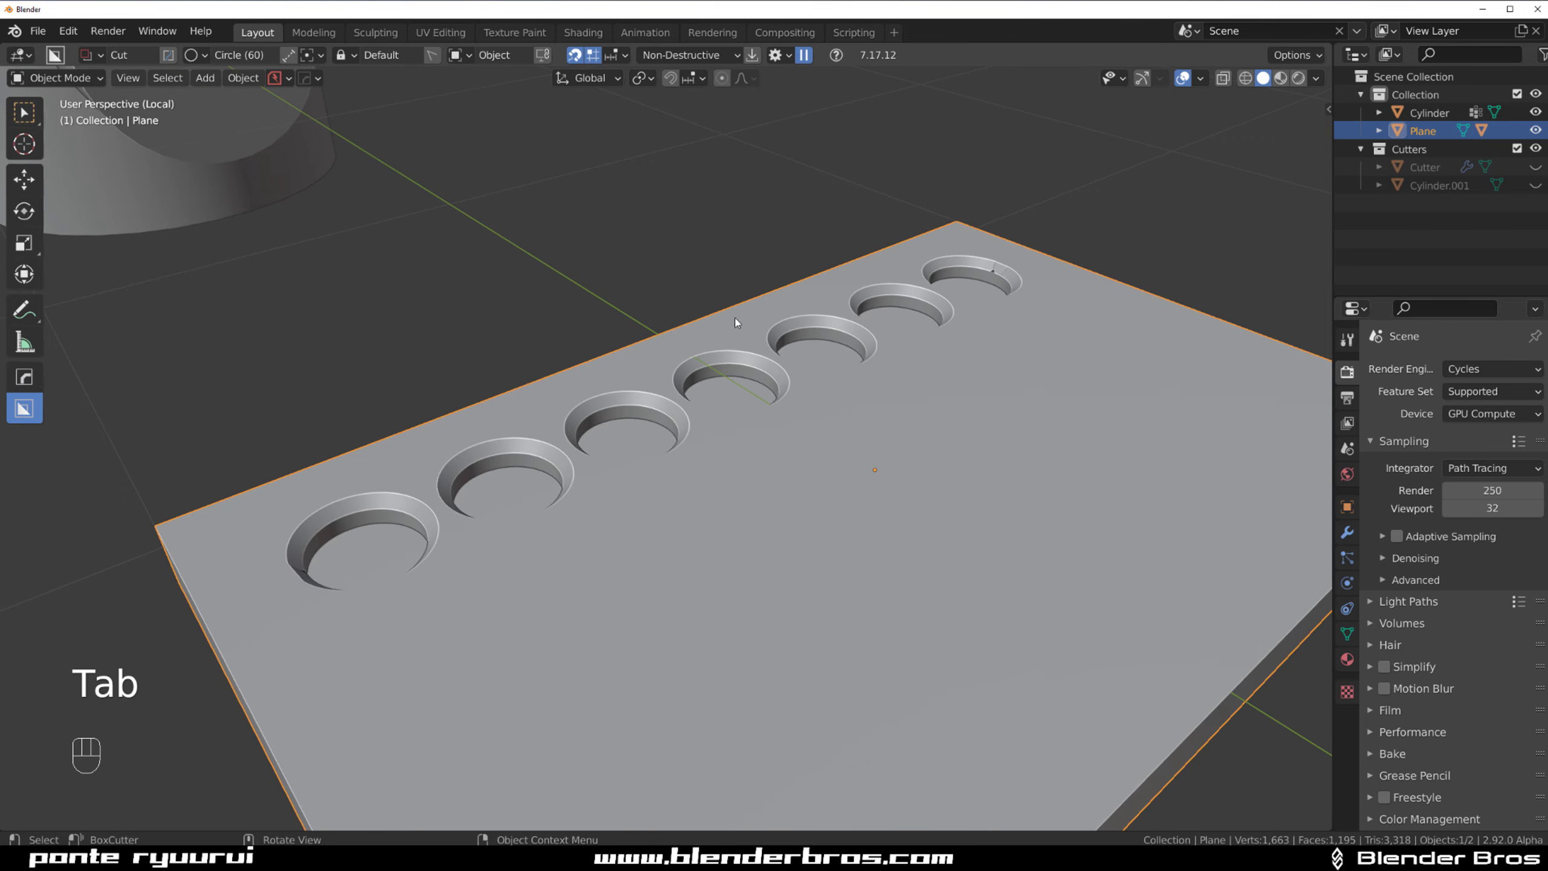
Step: Inspect the bevelled recesses and view the whole plate together with the joined cylinders
{"action": "middle_click_drag", "start_coordinate": [735, 317], "coordinate": [695, 482]}
{"action": "key", "text": "KP_5"}
{"action": "key", "text": "KP_5"}
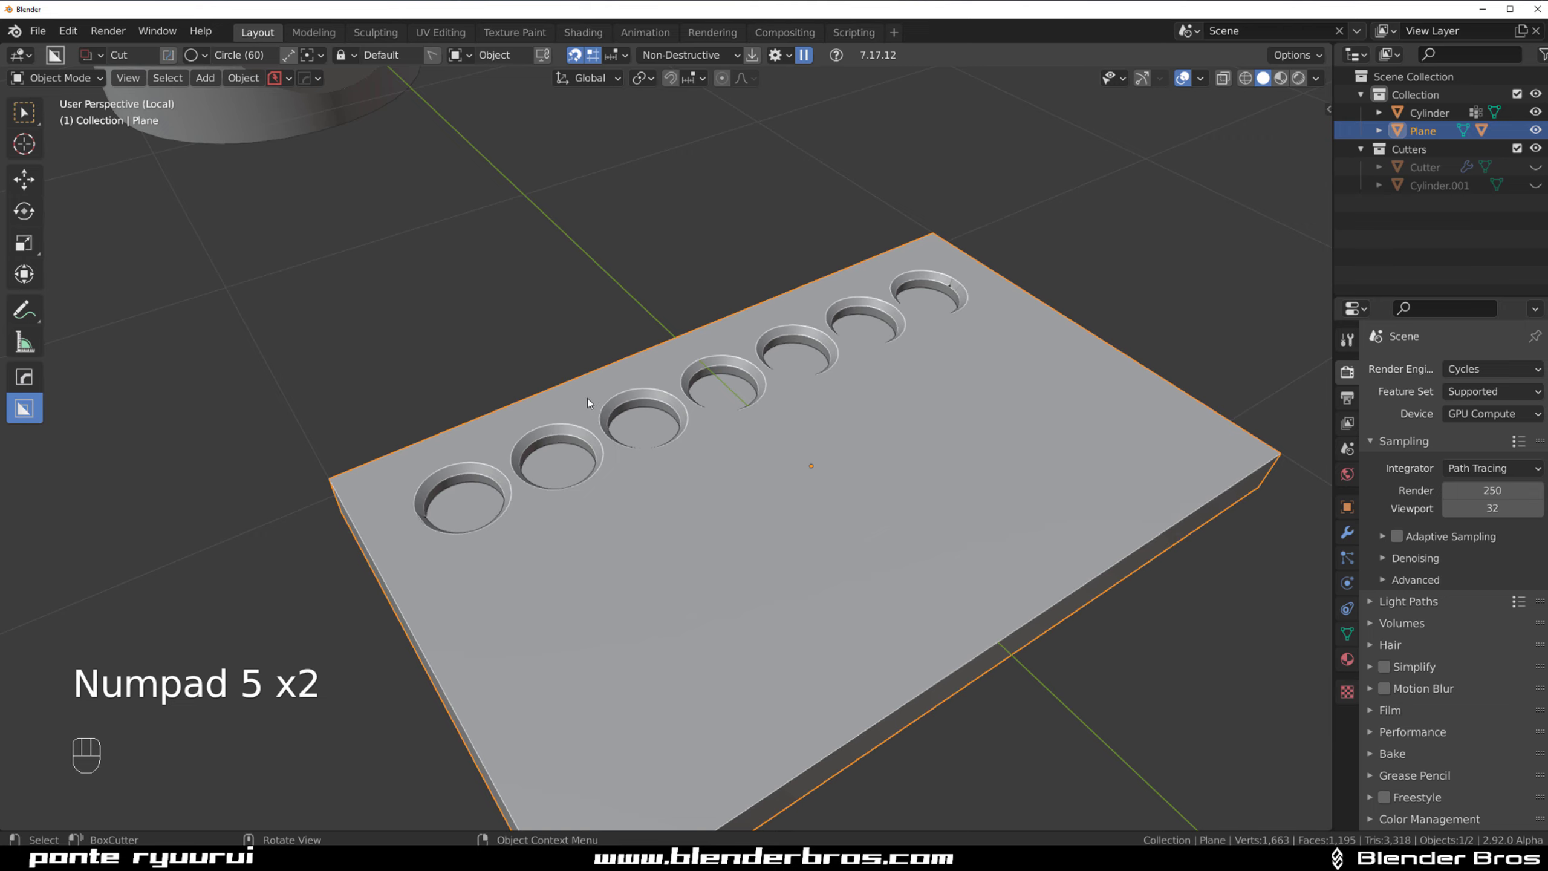
{"action": "scroll", "coordinate": [589, 432], "scroll_direction": "down", "scroll_amount": 10}
{"action": "middle_click_drag", "start_coordinate": [592, 467], "coordinate": [710, 381]}
{"action": "middle_click_drag", "start_coordinate": [465, 452], "coordinate": [725, 432], "text": "shift"}
{"action": "scroll", "coordinate": [785, 395], "scroll_direction": "up", "scroll_amount": 3}
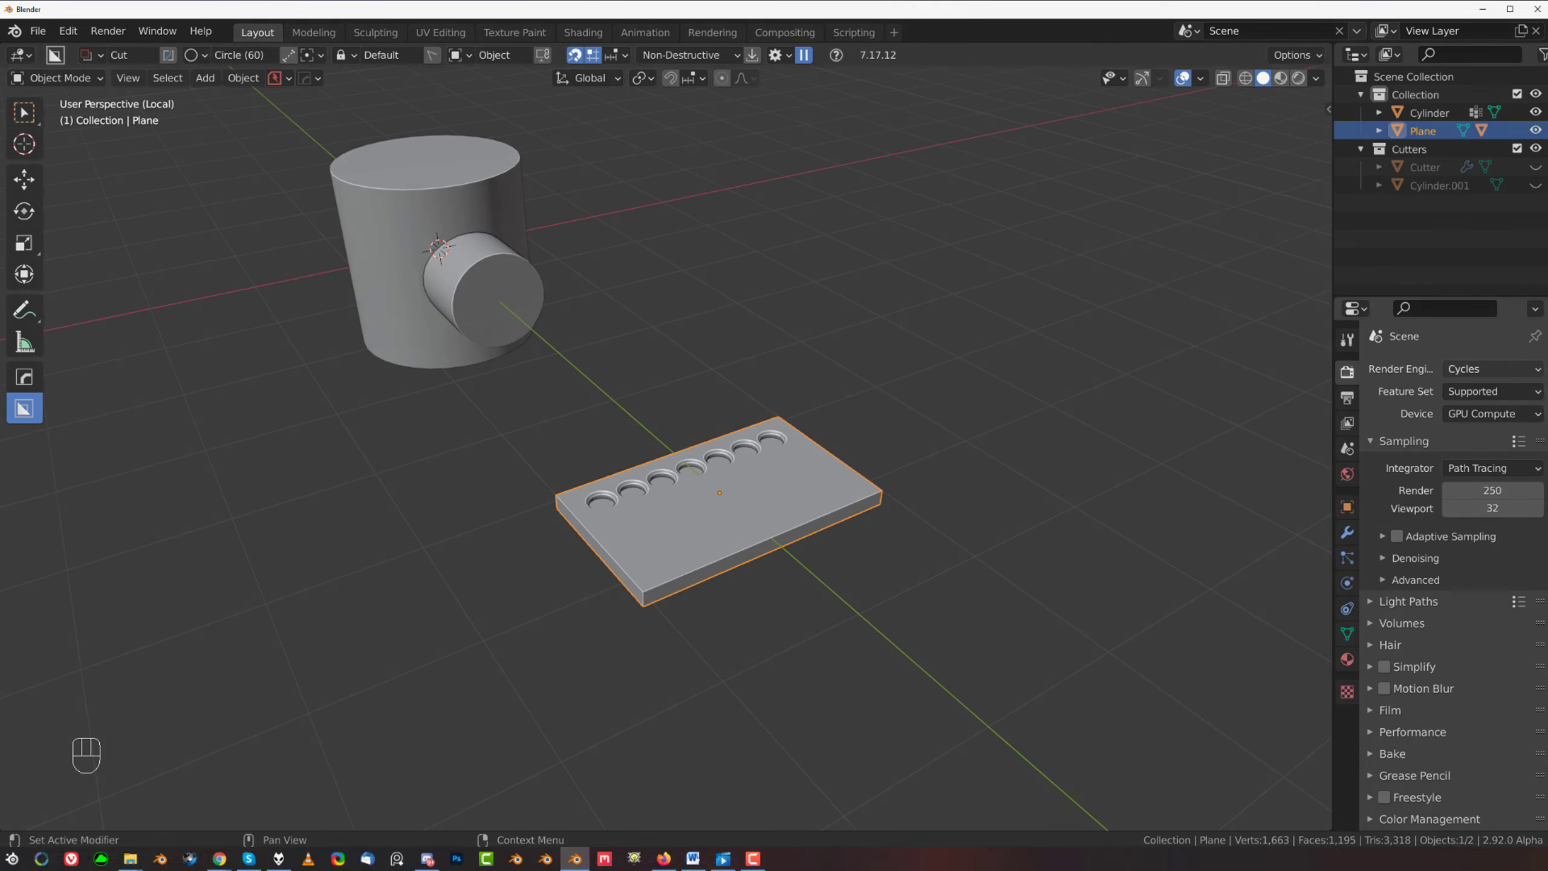